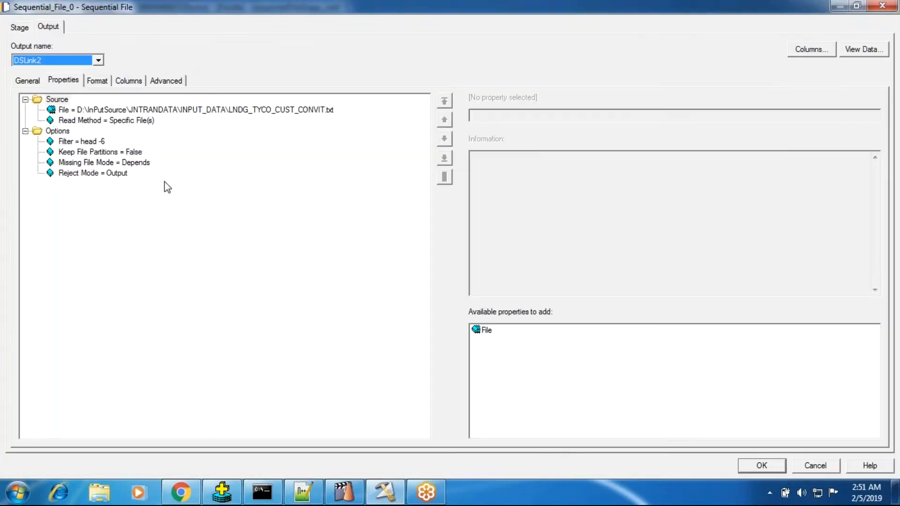
- Remove the Filter property from the options of the sequential file source
{"action": "left_click", "coordinate": [102, 141]}
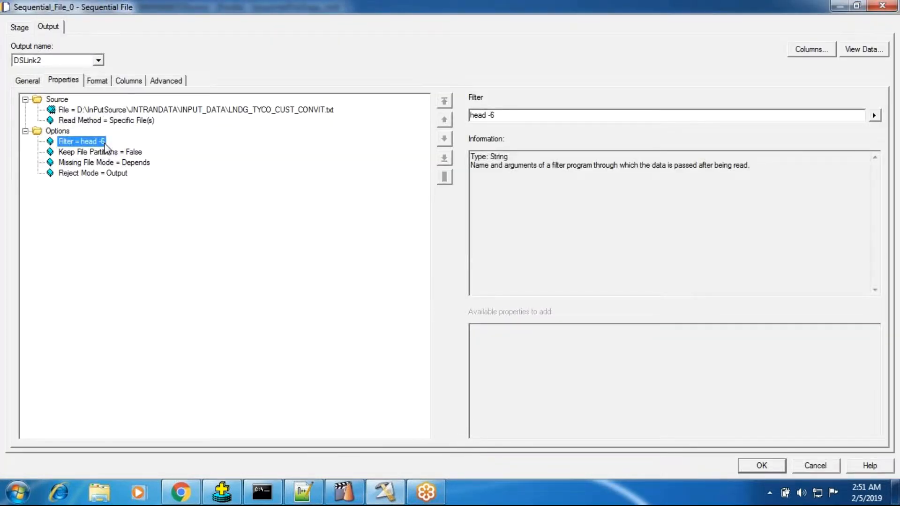
{"action": "right_click", "coordinate": [73, 142]}
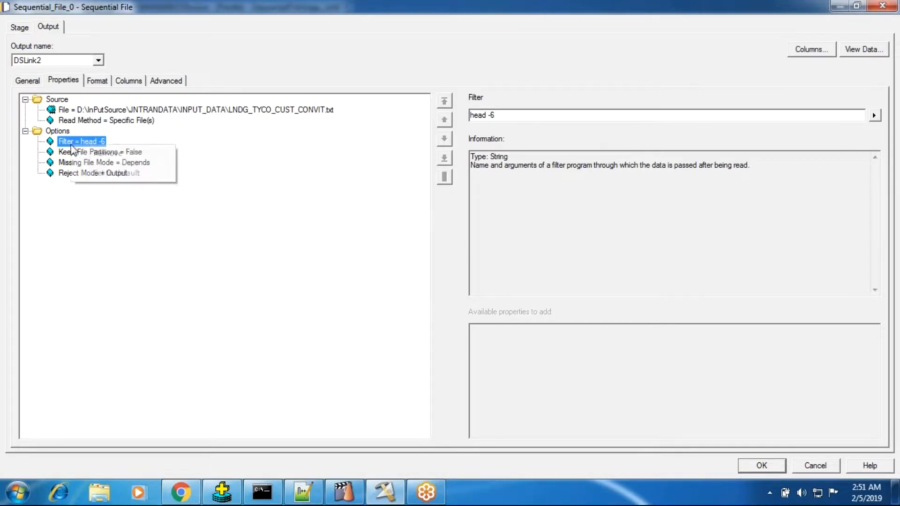
{"action": "left_click", "coordinate": [121, 155]}
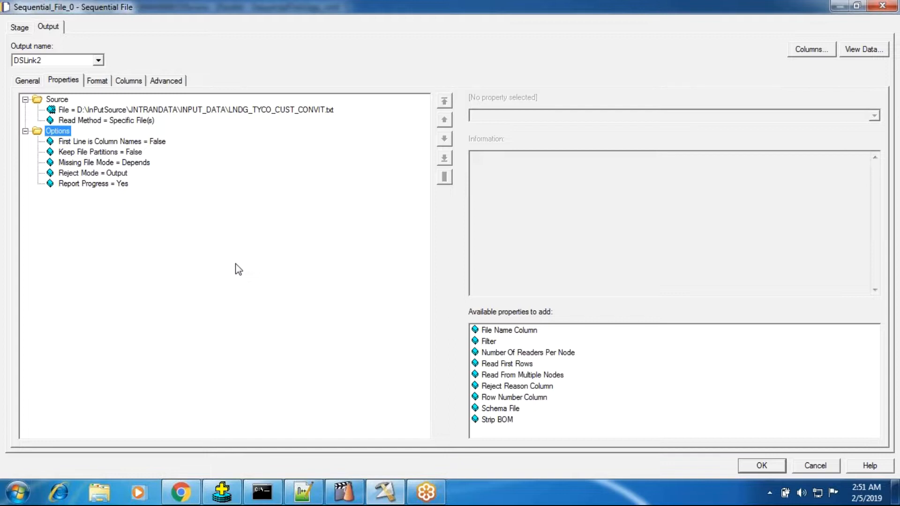
{"action": "left_click", "coordinate": [180, 493]}
{"action": "left_click", "coordinate": [175, 496]}
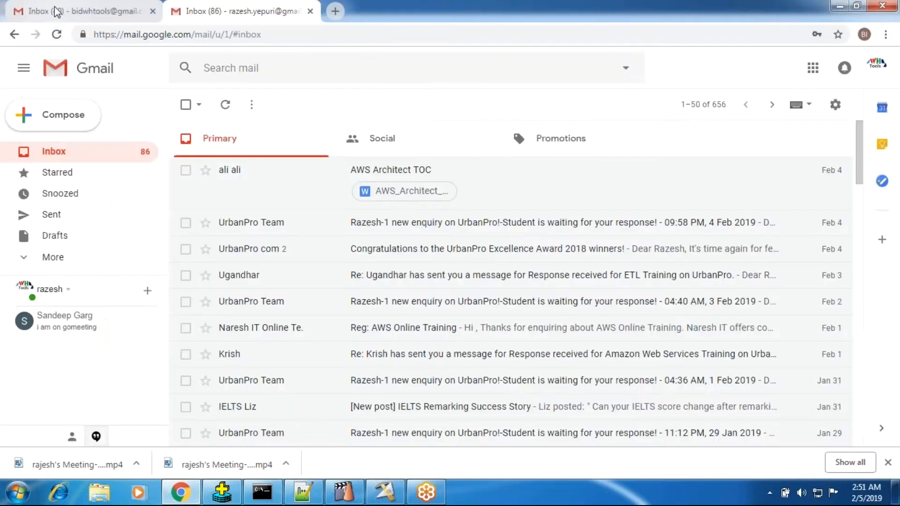
{"action": "left_click", "coordinate": [838, 6]}
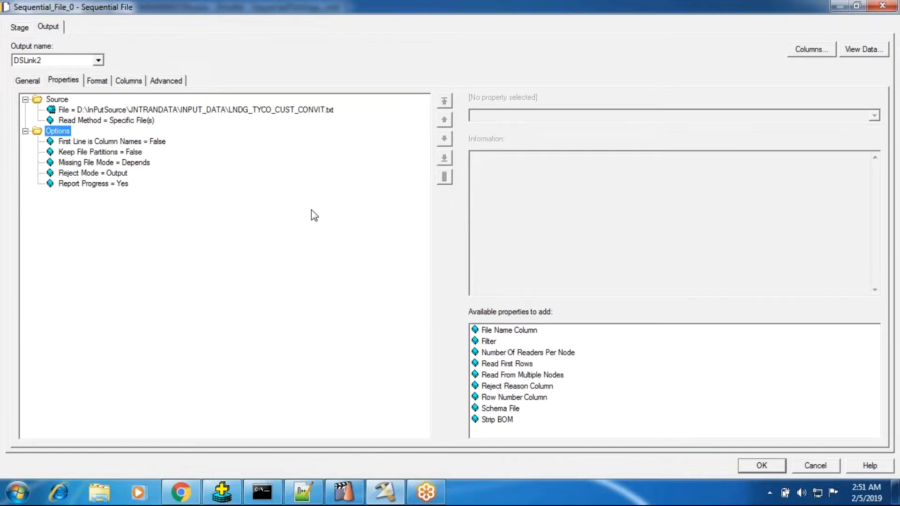
- Add a Filter property to the source options with the command sed '1d:$d'
{"action": "left_click", "coordinate": [488, 341]}
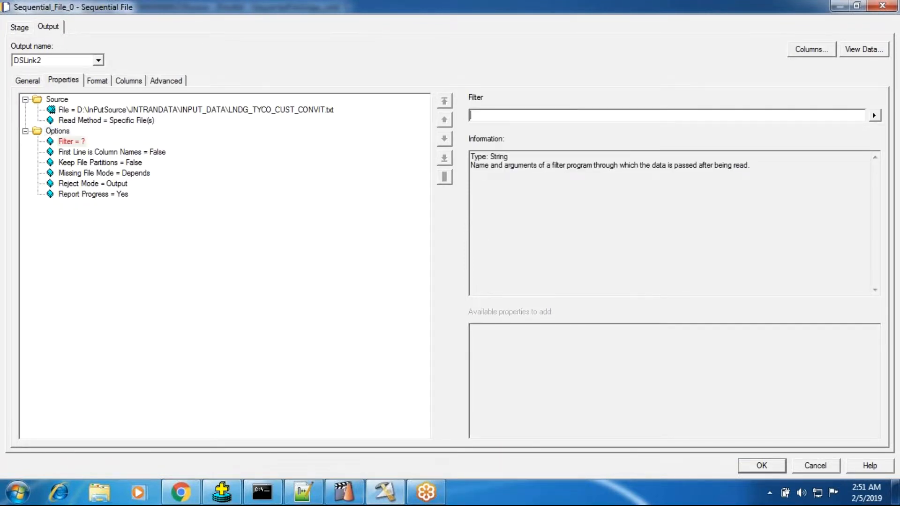
{"action": "type", "text": "sed '1d:$d'"}
{"action": "left_click", "coordinate": [127, 155]}
- Remove the newly added sed Filter property from the source options
{"action": "left_click_drag", "start_coordinate": [547, 113], "coordinate": [183, 112]}
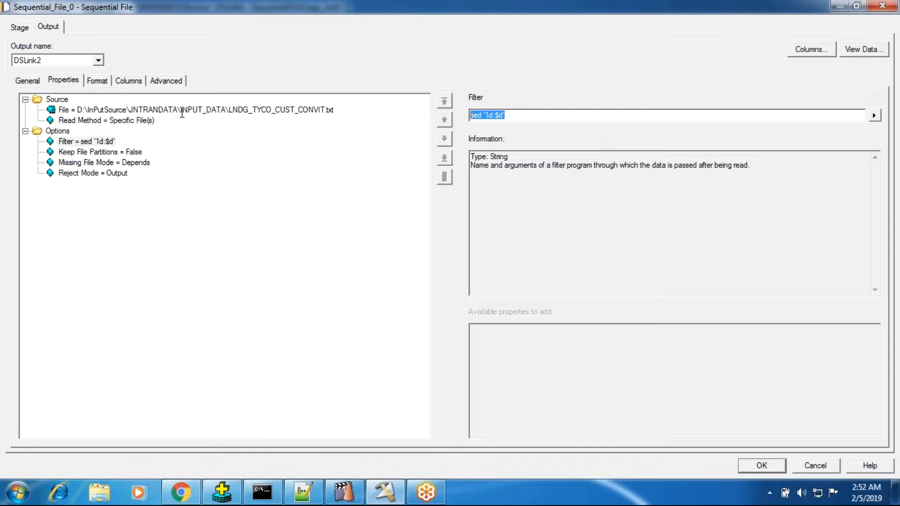
{"action": "key", "text": "Delete"}
{"action": "left_click", "coordinate": [96, 139]}
{"action": "left_click", "coordinate": [120, 150]}
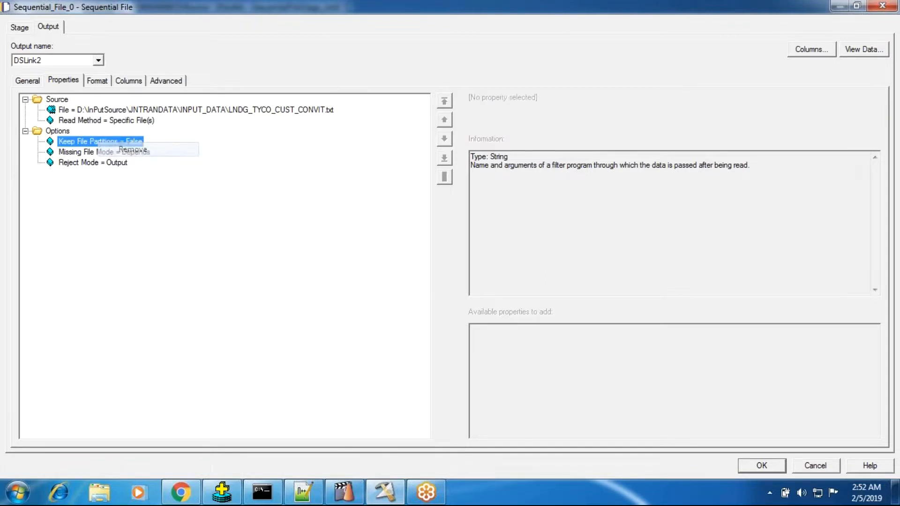
- Preview the unfiltered source file data and examine its first and last customer rows
{"action": "left_click", "coordinate": [860, 49]}
{"action": "left_click", "coordinate": [571, 213]}
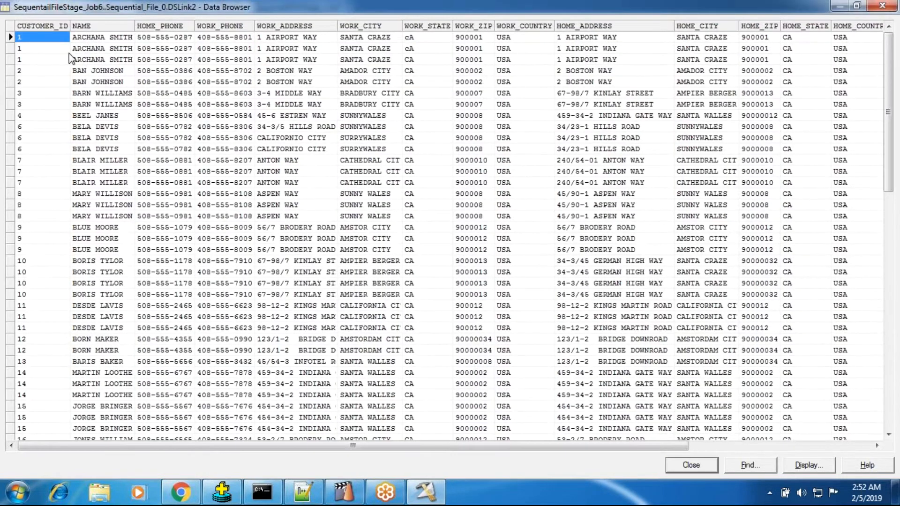
{"action": "left_click", "coordinate": [21, 58]}
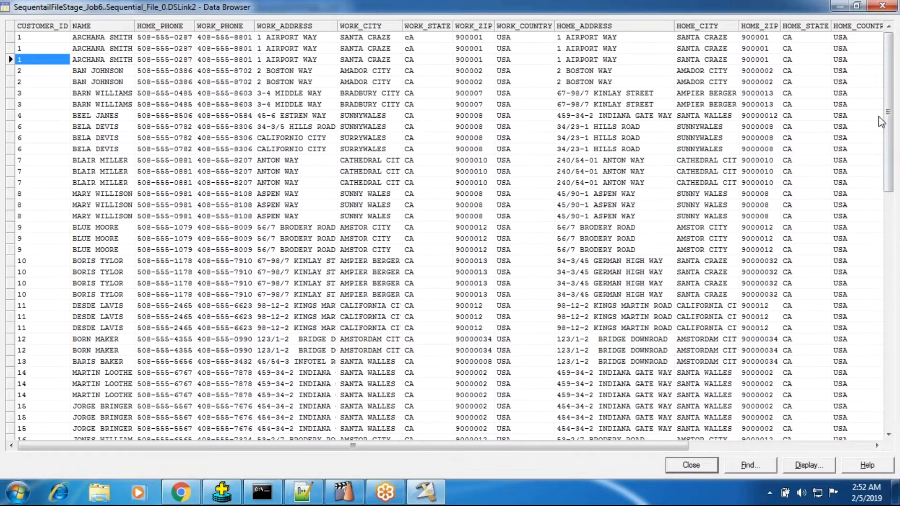
{"action": "left_click_drag", "start_coordinate": [887, 115], "coordinate": [898, 407]}
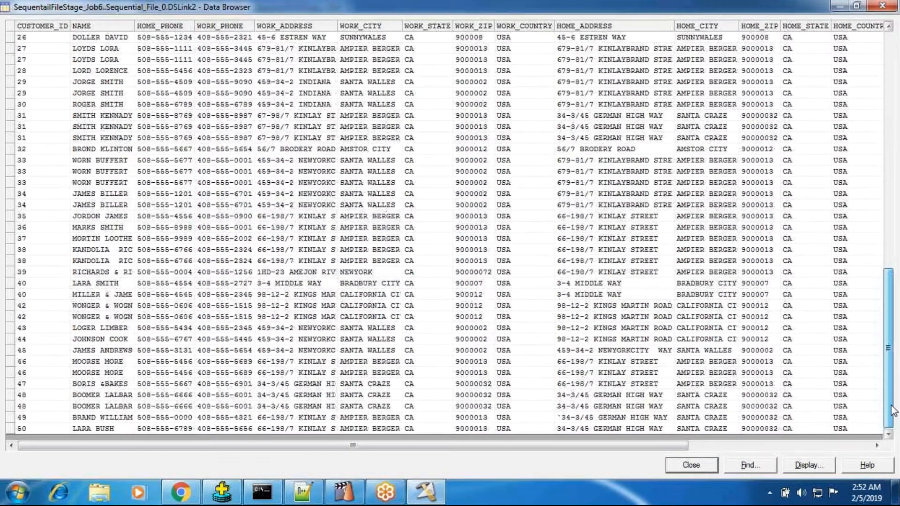
{"action": "left_click", "coordinate": [691, 464]}
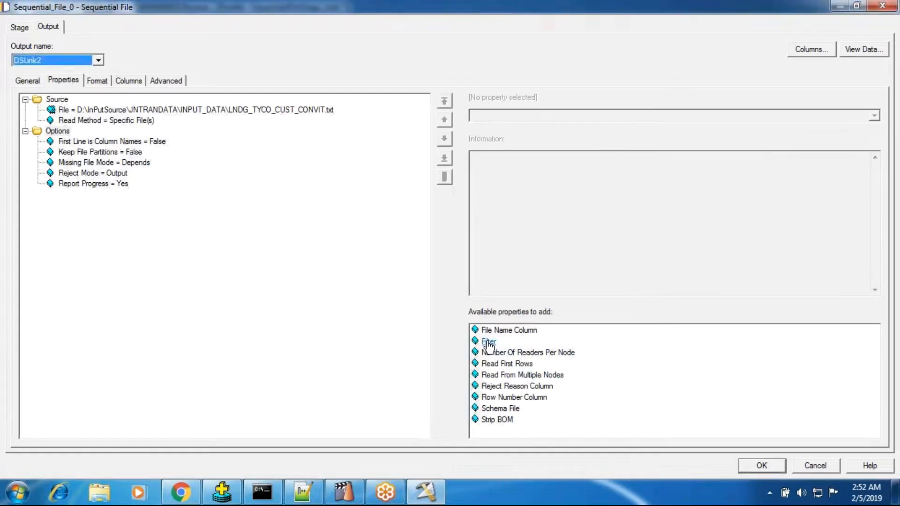
- Add a Filter property to the source options with the command sed '2d:$d'
{"action": "type", "text": "sed '1d;$d'"}
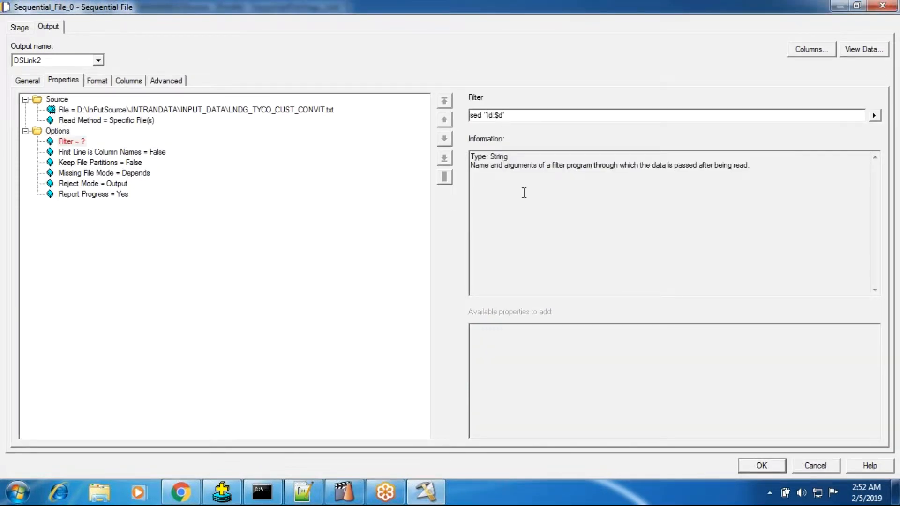
{"action": "key", "text": "BackSpace"}
{"action": "type", "text": "2"}
{"action": "left_click", "coordinate": [95, 142]}
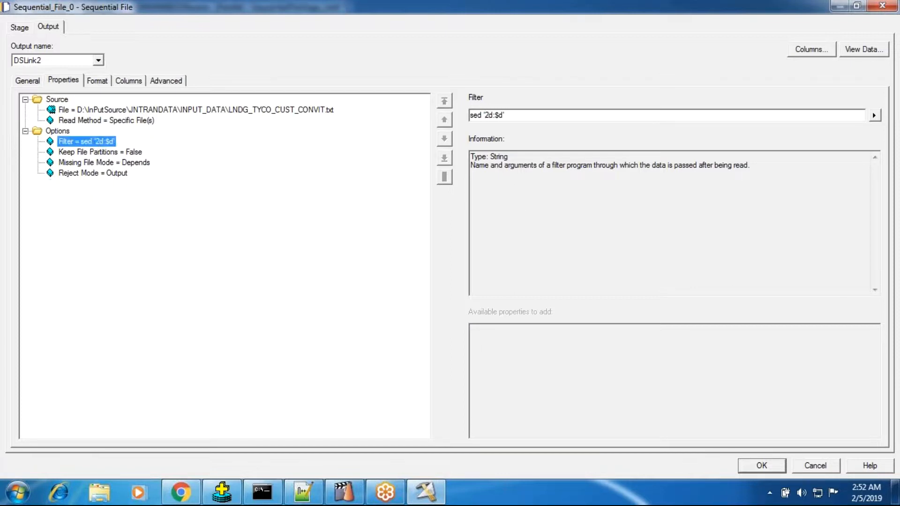
- Preview the source data with the sed filter applied and read the job run output
{"action": "left_click", "coordinate": [864, 51]}
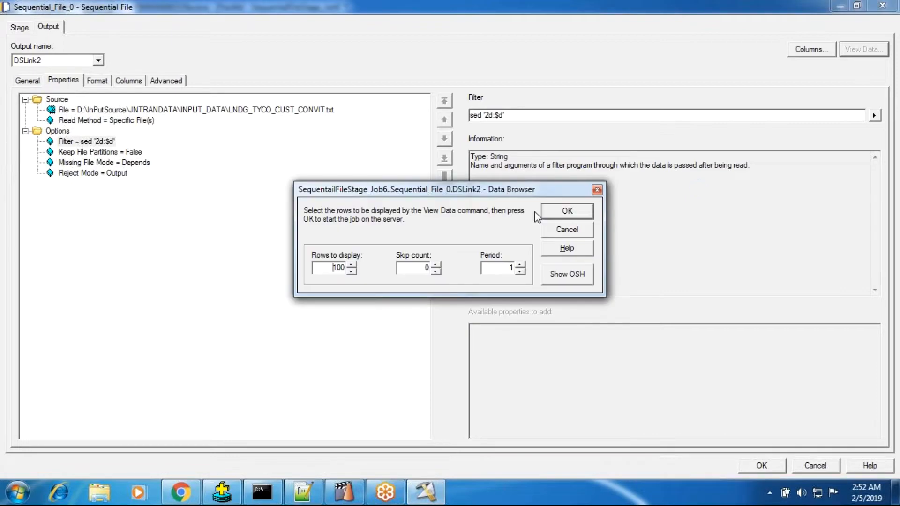
{"action": "left_click", "coordinate": [547, 211]}
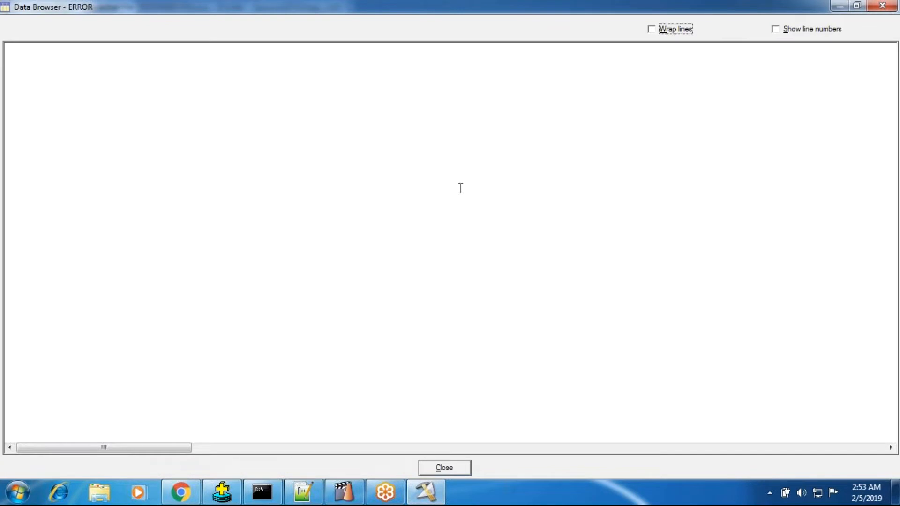
{"action": "left_click", "coordinate": [433, 468]}
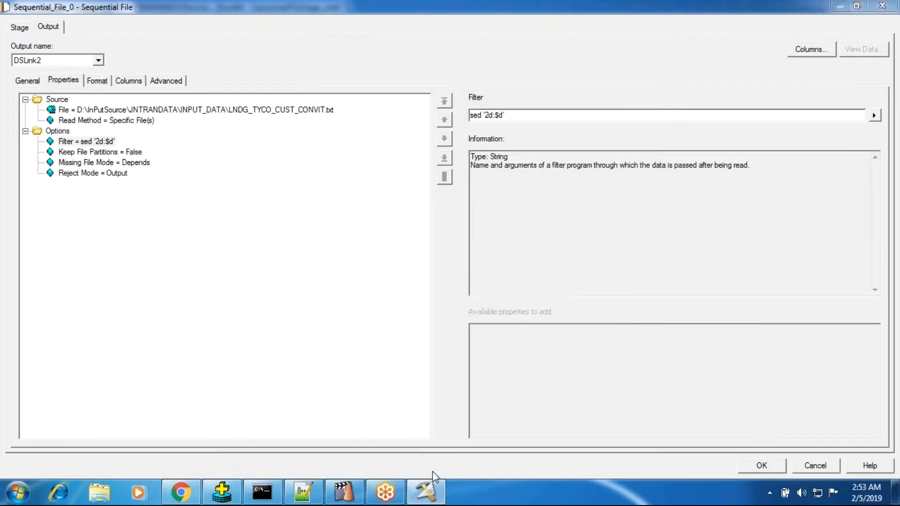
{"action": "key", "text": "Return"}
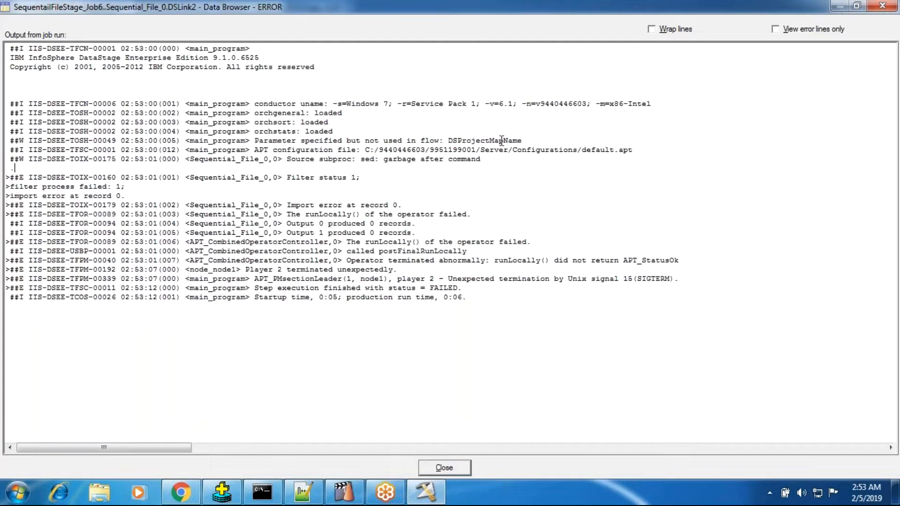
{"action": "left_click", "coordinate": [426, 471]}
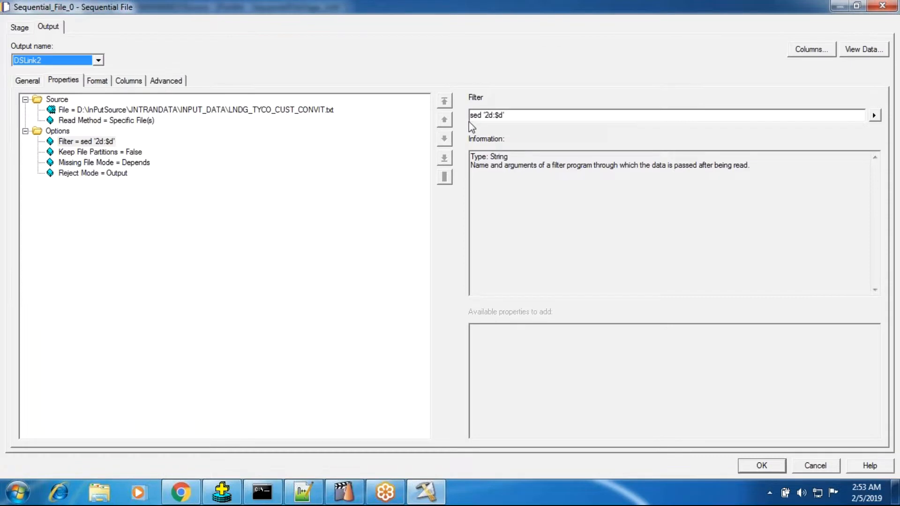
- Correct the separator in the filter command so that it reads sed '2d;$d'
{"action": "double_click", "coordinate": [497, 115]}
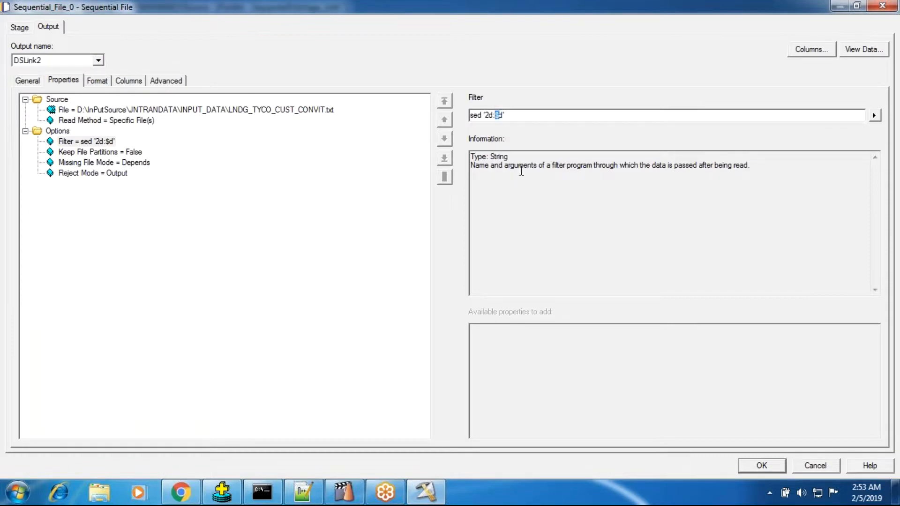
{"action": "left_click", "coordinate": [497, 114]}
{"action": "key", "text": "BackSpace"}
{"action": "type", "text": ":"}
- Preview the source data with the corrected filter and check the first and last customer rows
{"action": "left_click", "coordinate": [842, 54]}
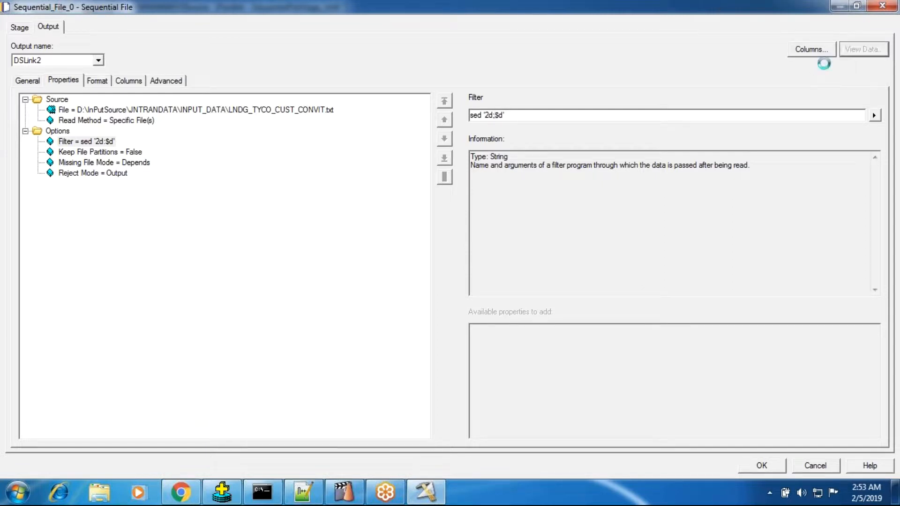
{"action": "left_click", "coordinate": [568, 212]}
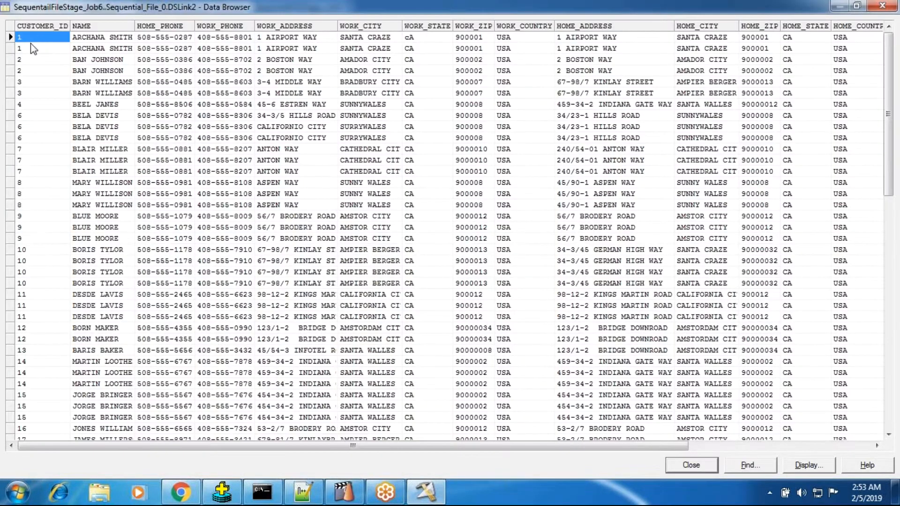
{"action": "left_click", "coordinate": [24, 49]}
{"action": "left_click_drag", "start_coordinate": [887, 119], "coordinate": [849, 347]}
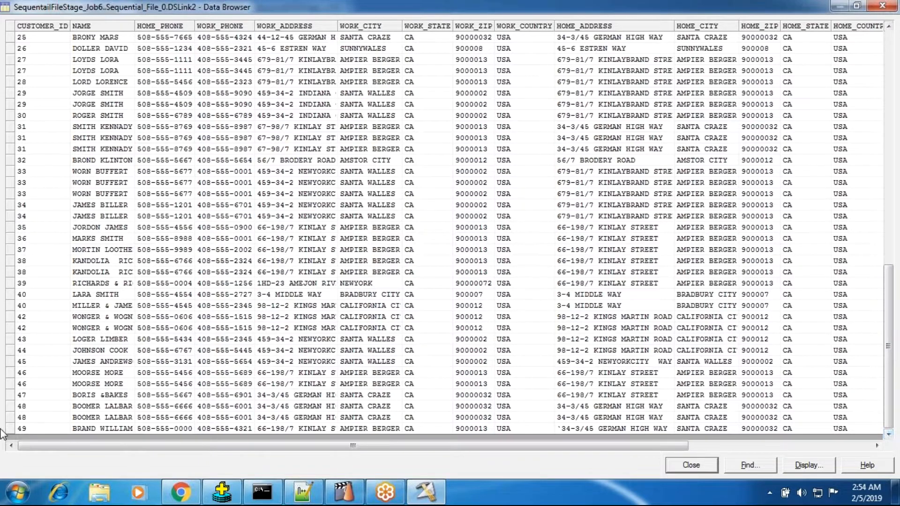
{"action": "left_click", "coordinate": [26, 429]}
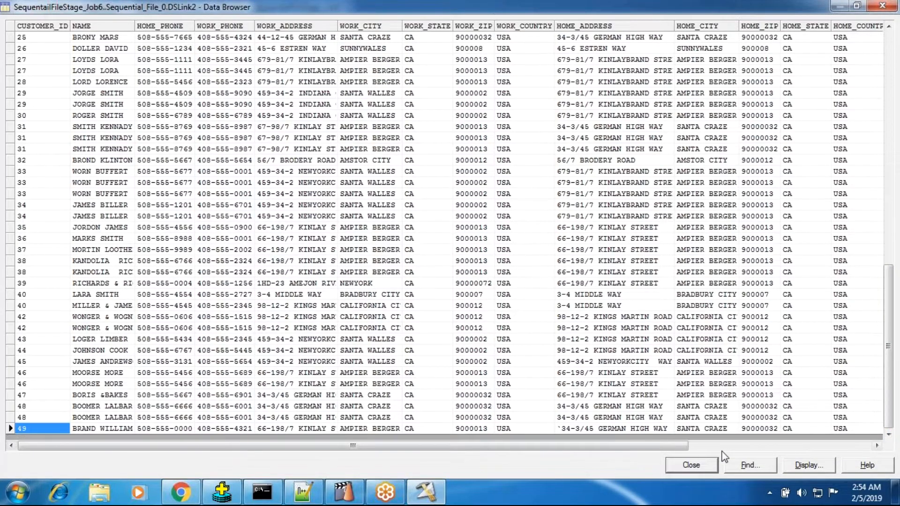
{"action": "left_click", "coordinate": [691, 464]}
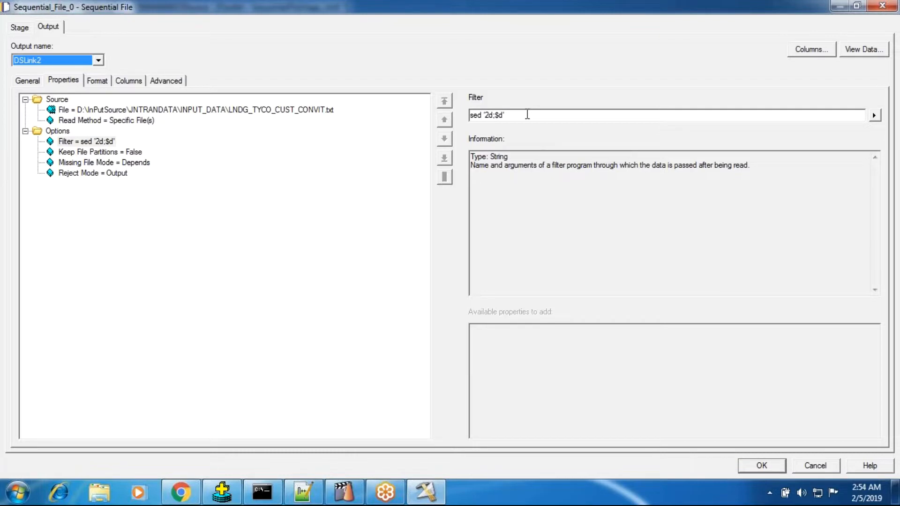
- Remove the sed '2d;$d' Filter property from the source options
{"action": "left_click_drag", "start_coordinate": [525, 117], "coordinate": [462, 118]}
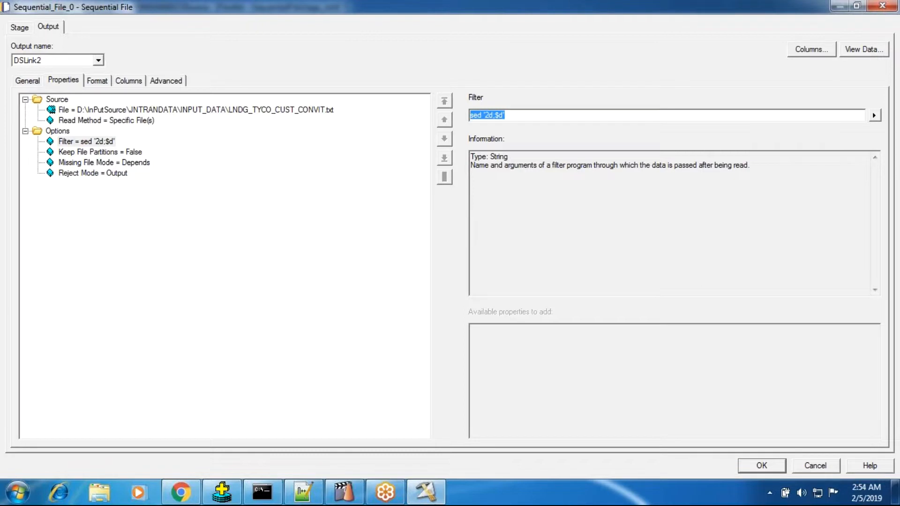
{"action": "right_click", "coordinate": [97, 144]}
{"action": "left_click", "coordinate": [122, 151]}
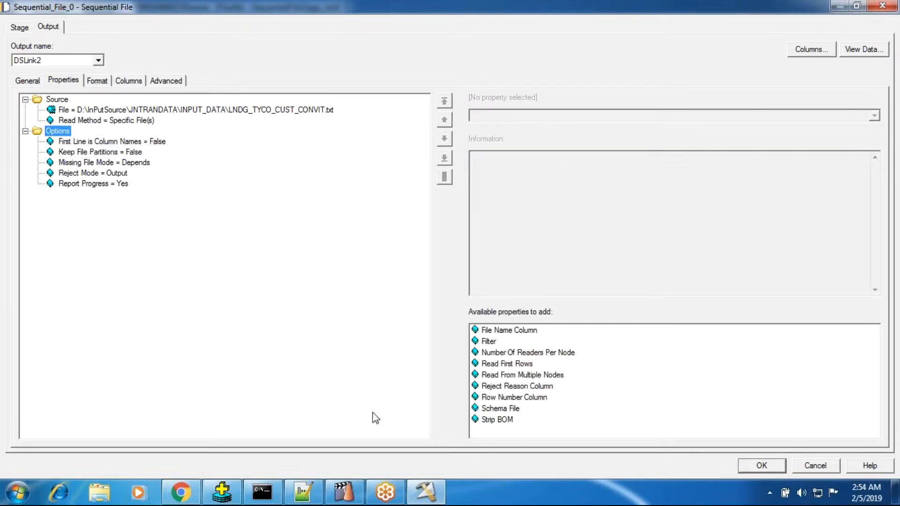
- Set the First Line is Column Names option of the source file to True
{"action": "left_click", "coordinate": [157, 142]}
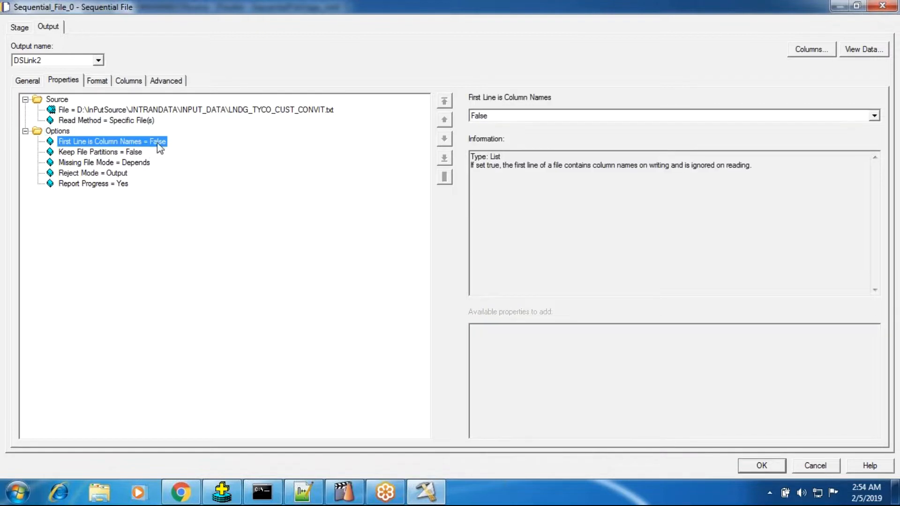
{"action": "left_click", "coordinate": [493, 118]}
{"action": "left_click", "coordinate": [493, 132]}
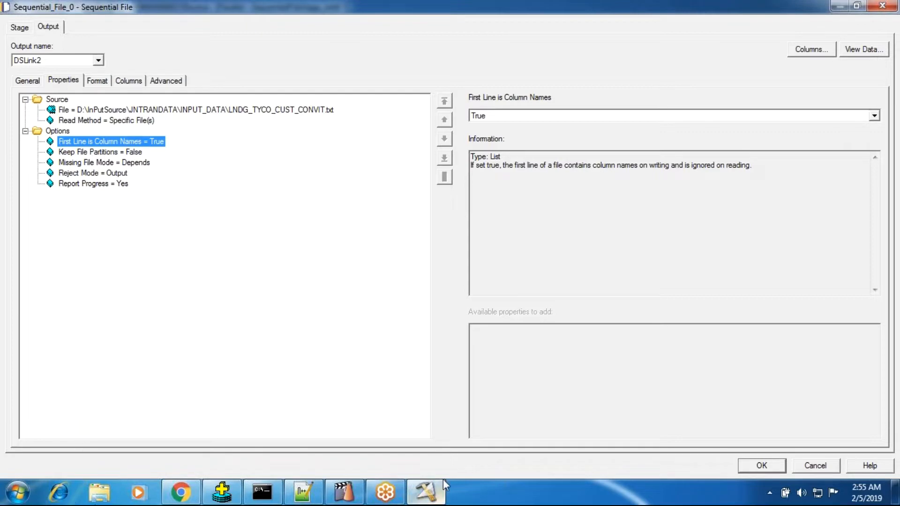
- Switch to the Command Prompt and list the files in the INPUT_DATA folder with ls
{"action": "left_click", "coordinate": [248, 500]}
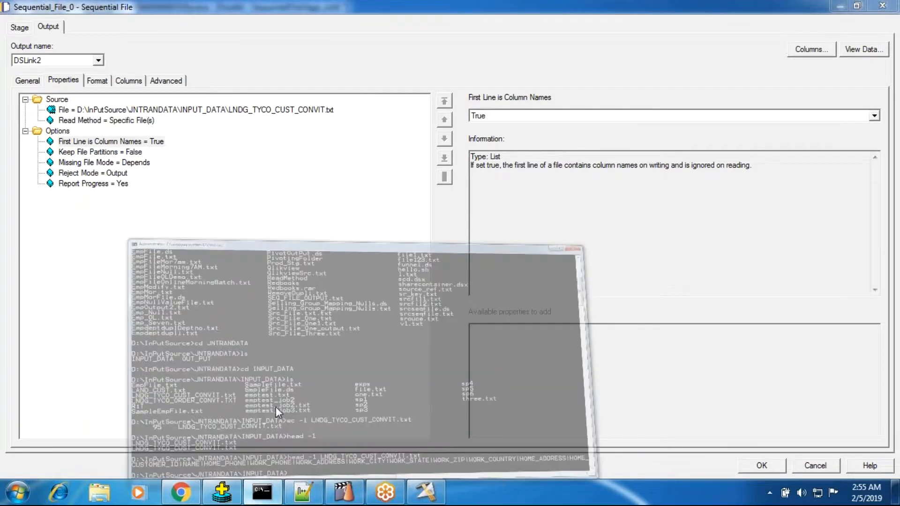
{"action": "scroll", "coordinate": [330, 344], "scroll_direction": "down", "scroll_amount": 5}
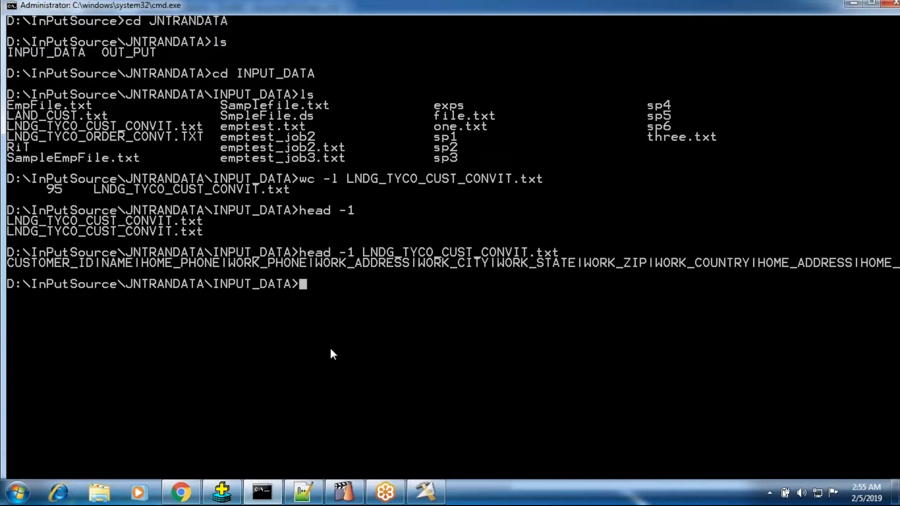
{"action": "type", "text": "ls"}
{"action": "key", "text": "Return"}
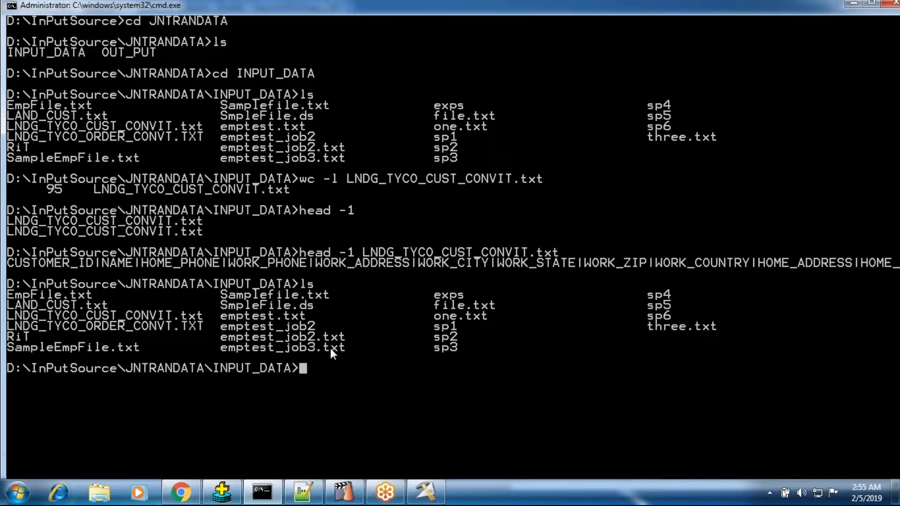
- Display the contents of EmpFile.txt with the cat command
{"action": "type", "text": "cat em"}
{"action": "key", "text": "Tab"}
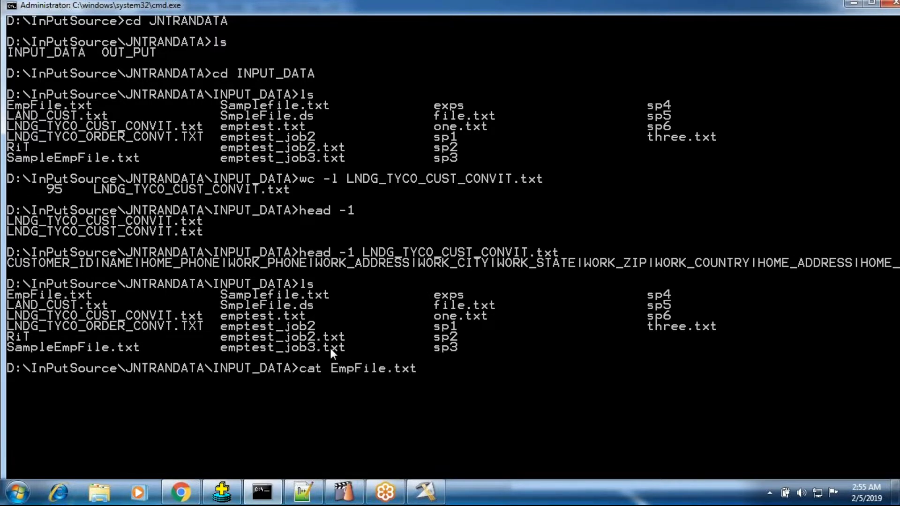
{"action": "key", "text": "Return"}
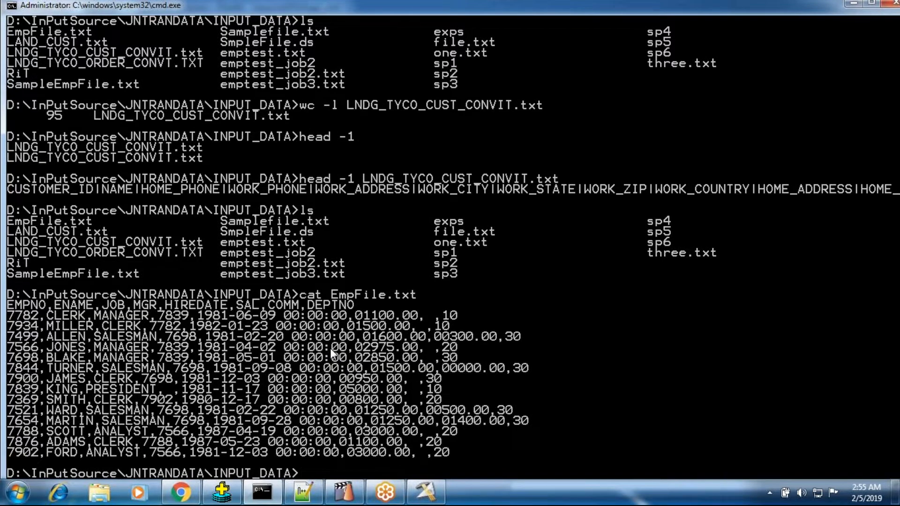
- Display the lines of EmpFile.txt that do not contain 7782 using grep -v, and return to DataStage Designer
{"action": "type", "text": "grep -v 7782 EmpFile.txt"}
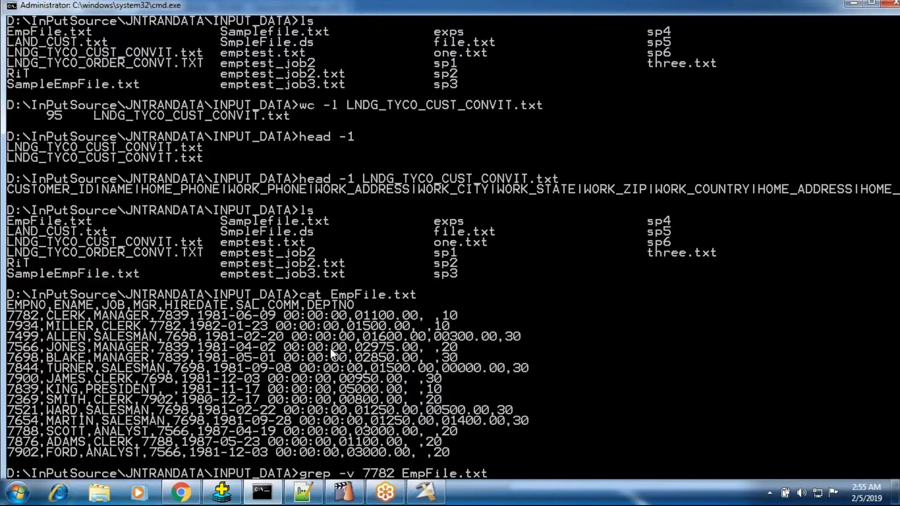
{"action": "key", "text": "Return"}
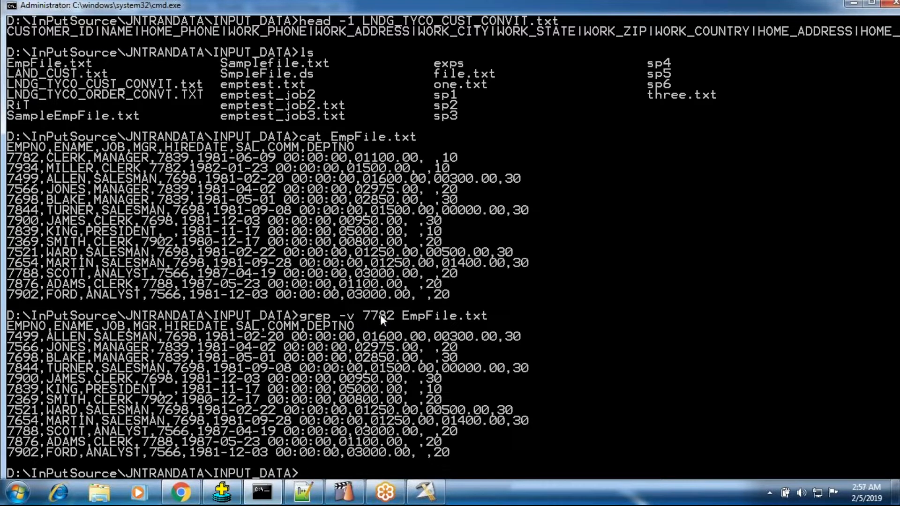
{"action": "left_click", "coordinate": [444, 487]}
{"action": "left_click", "coordinate": [65, 134]}
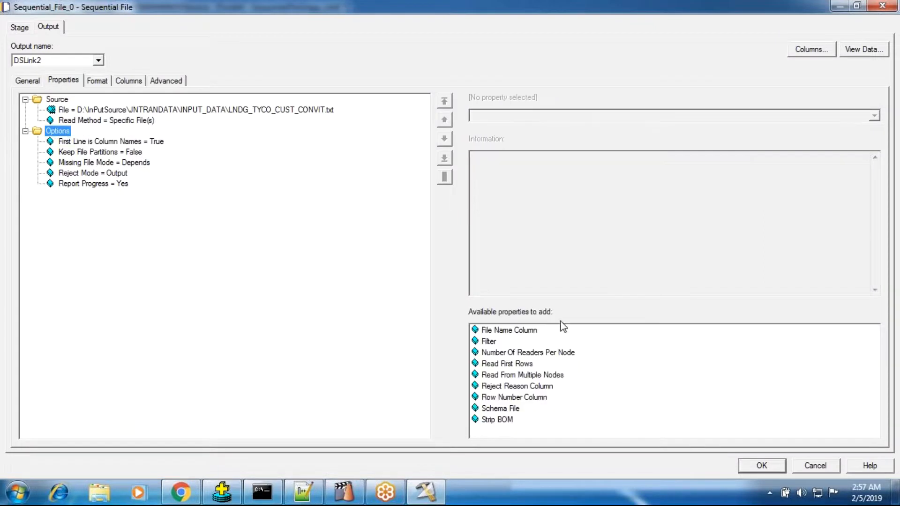
{"action": "double_click", "coordinate": [485, 344]}
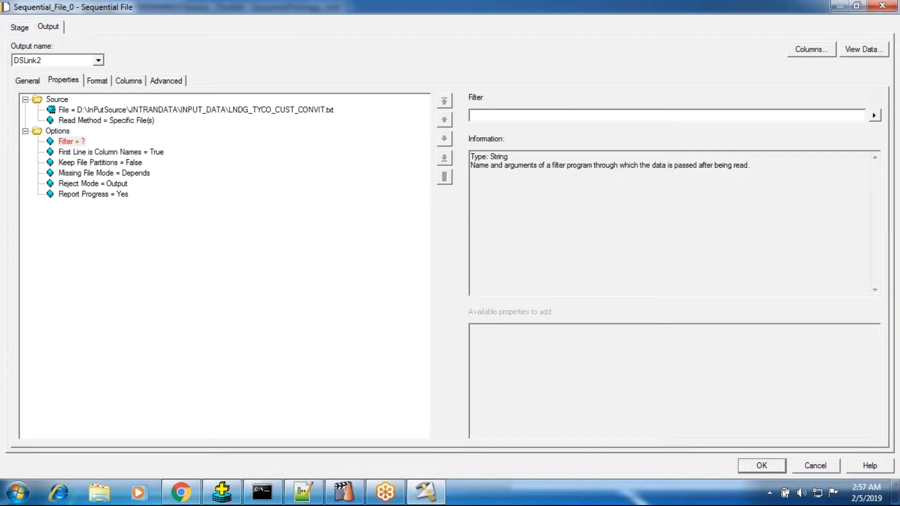
{"action": "left_click", "coordinate": [101, 185]}
{"action": "left_click", "coordinate": [487, 120]}
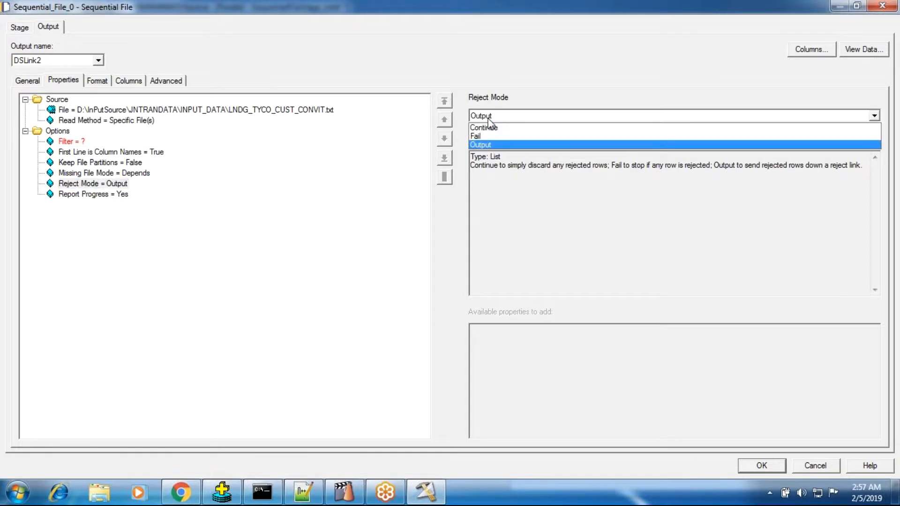
{"action": "left_click", "coordinate": [496, 137]}
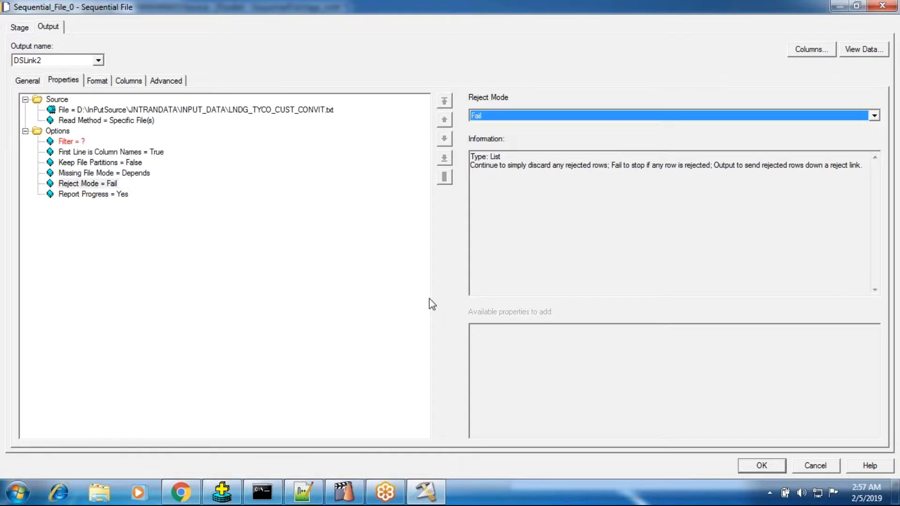
{"action": "left_click", "coordinate": [814, 466]}
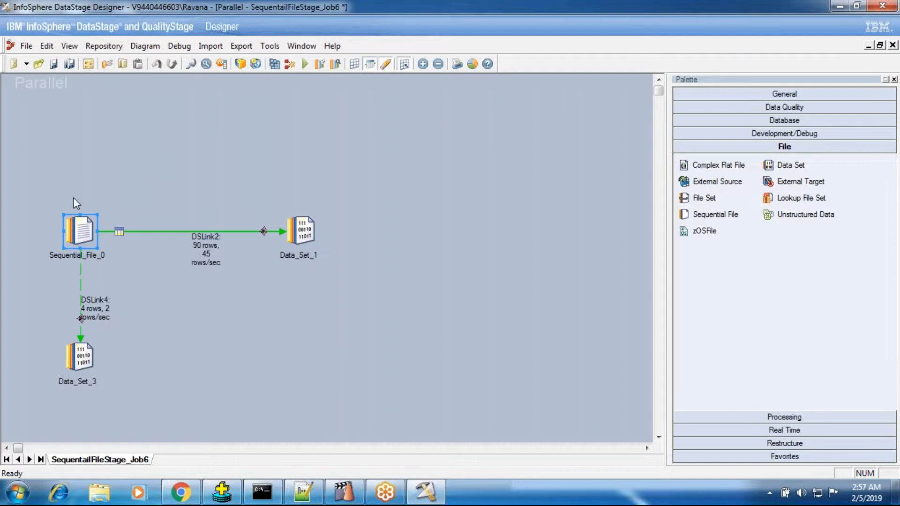
- Reopen the Sequential_File_0 source stage and remove its head -6 Filter option
{"action": "double_click", "coordinate": [75, 236]}
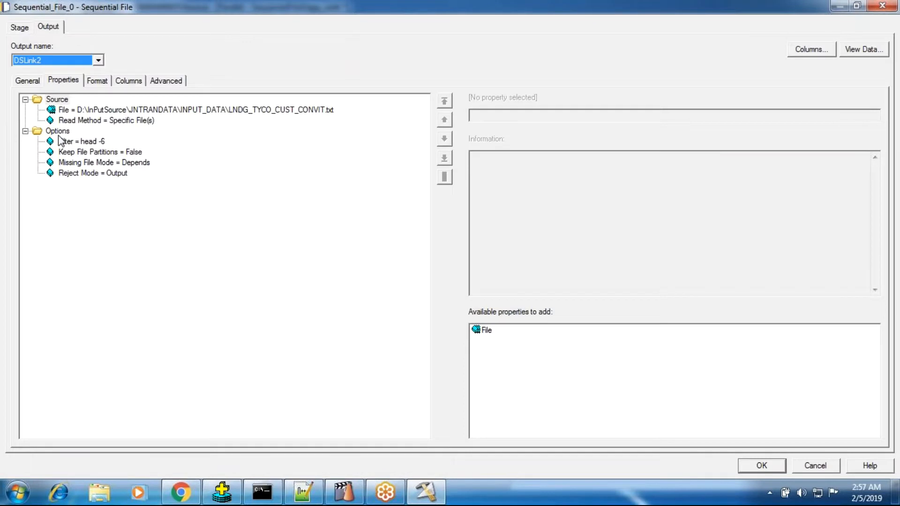
{"action": "left_click", "coordinate": [58, 131]}
{"action": "left_click", "coordinate": [82, 141]}
{"action": "right_click", "coordinate": [85, 142]}
{"action": "left_click", "coordinate": [105, 153]}
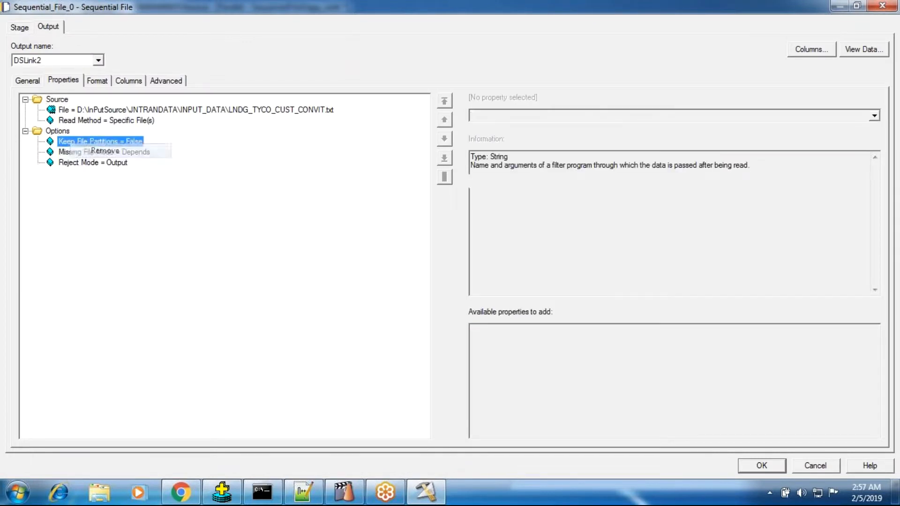
- Set the First Line is Column Names option of the source file to True
{"action": "left_click", "coordinate": [140, 142]}
{"action": "left_click", "coordinate": [530, 117]}
{"action": "left_click", "coordinate": [496, 137]}
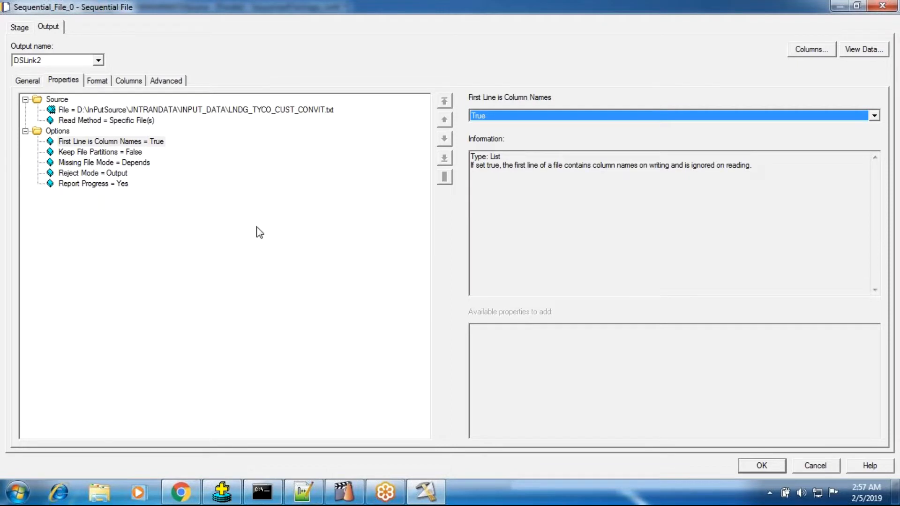
- Add the Read First Rows option with a value of 2 and preview the source data
{"action": "left_click", "coordinate": [58, 131]}
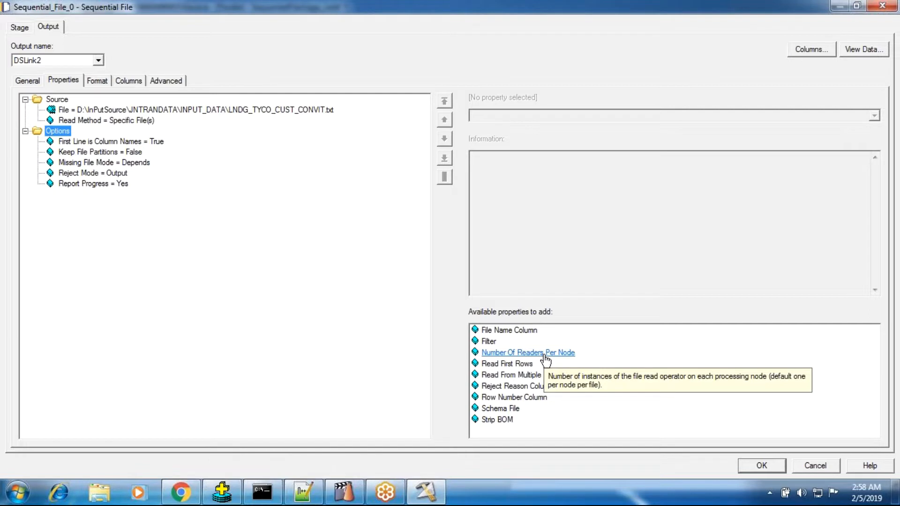
{"action": "left_click", "coordinate": [516, 364]}
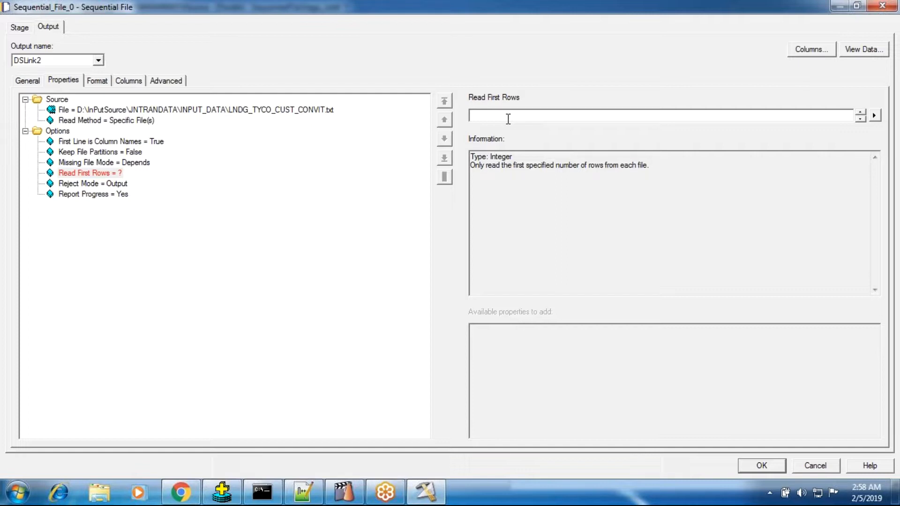
{"action": "type", "text": "3"}
{"action": "key", "text": "BackSpace"}
{"action": "type", "text": "2"}
{"action": "left_click", "coordinate": [844, 53]}
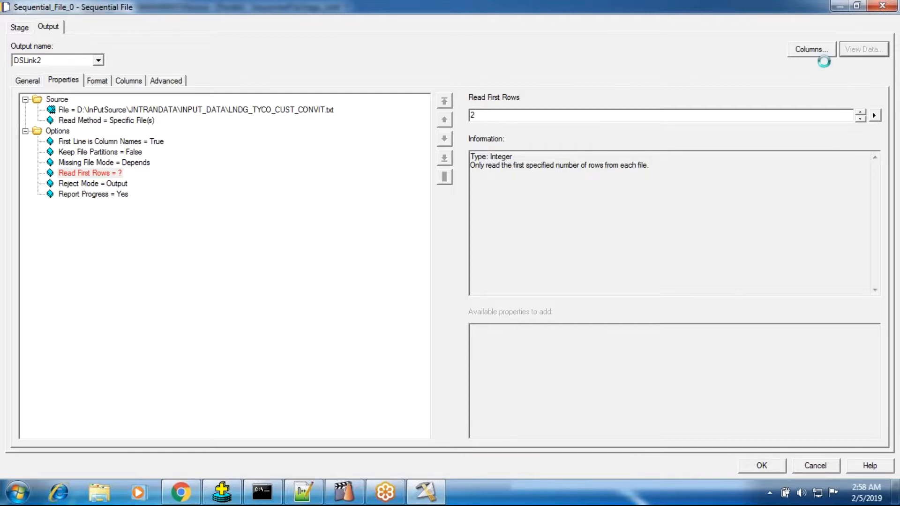
{"action": "left_click", "coordinate": [575, 211]}
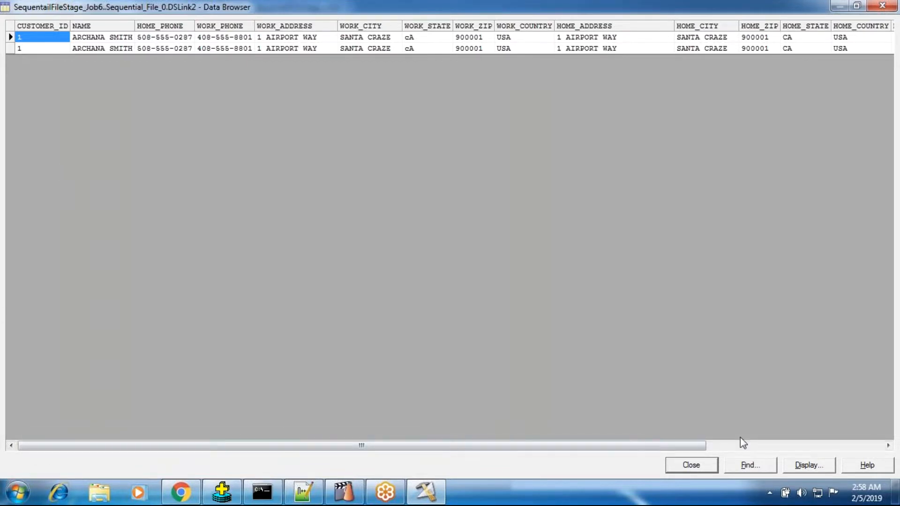
{"action": "left_click", "coordinate": [703, 466]}
- Change the Read First Rows value to 3 and preview the source data again
{"action": "key", "text": "BackSpace"}
{"action": "type", "text": "3"}
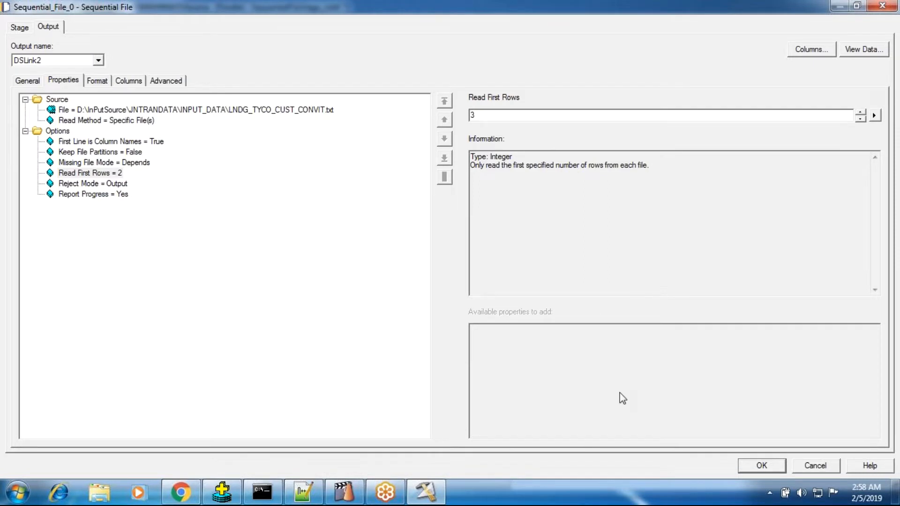
{"action": "left_click", "coordinate": [849, 50]}
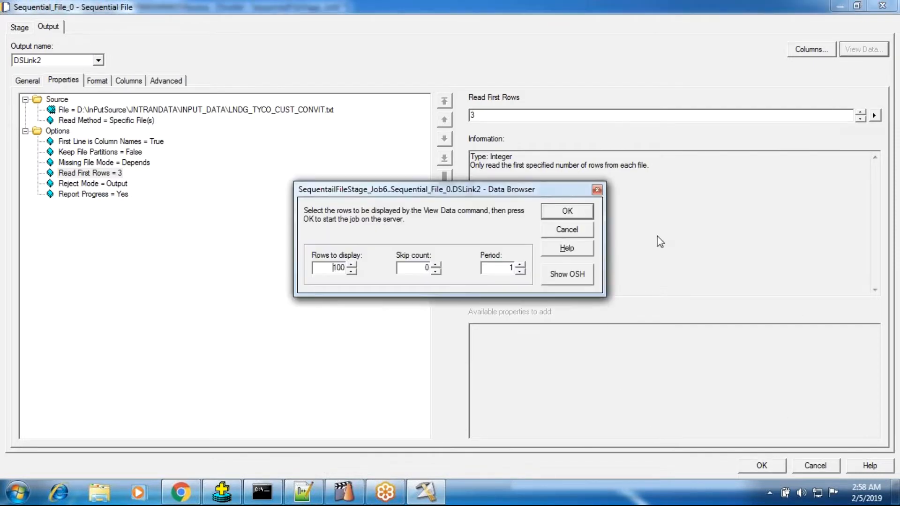
{"action": "left_click", "coordinate": [570, 213]}
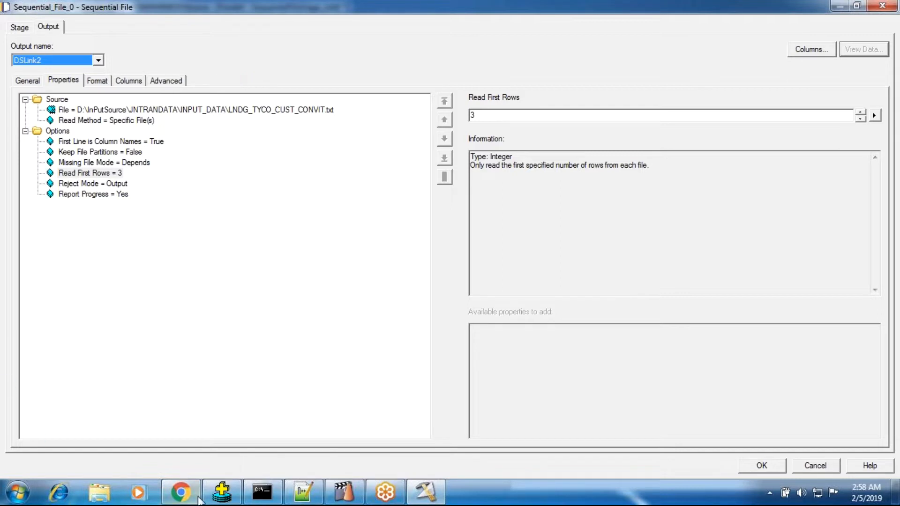
{"action": "mouse_move", "coordinate": [197, 497]}
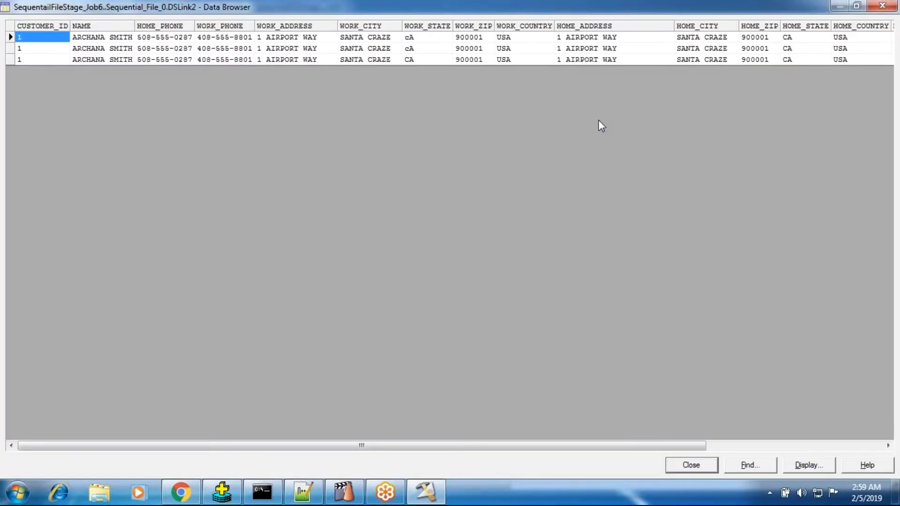
{"action": "left_click", "coordinate": [675, 464]}
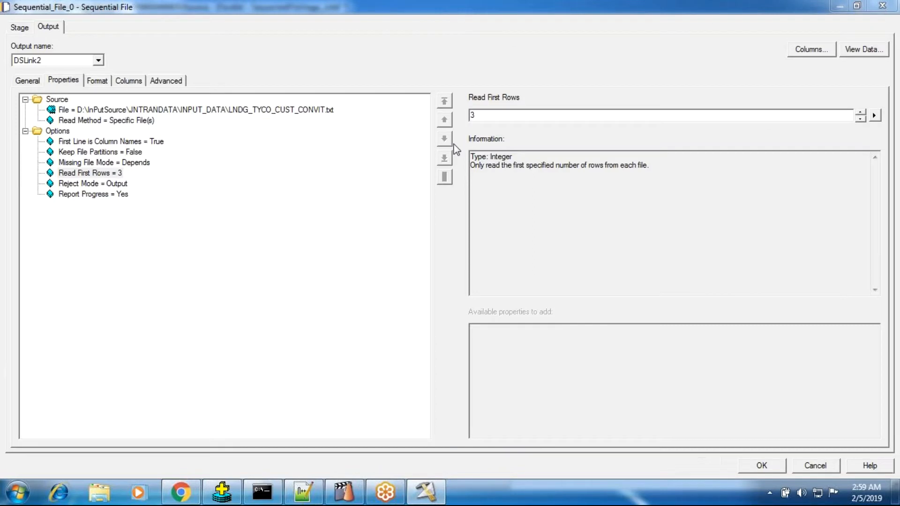
- Remove the Read First Rows option, and briefly add and remove the Read From Multiple Nodes option
{"action": "right_click", "coordinate": [106, 173]}
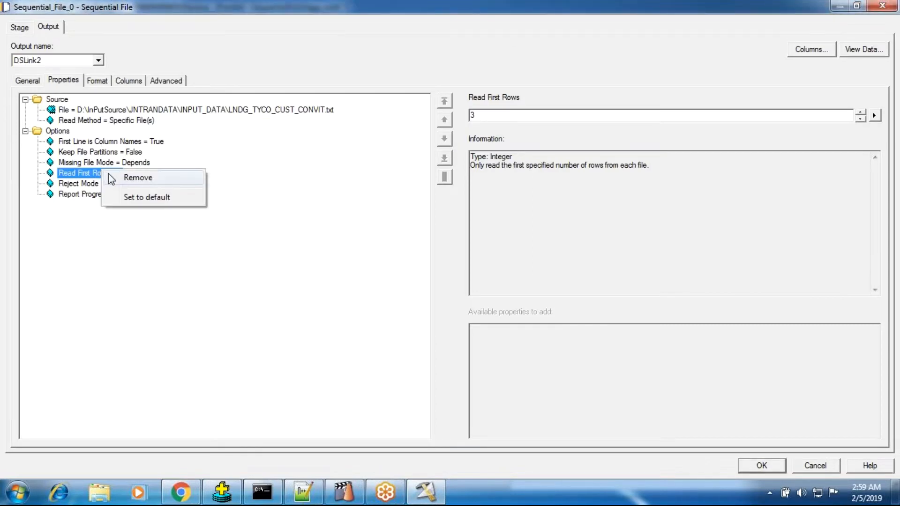
{"action": "left_click", "coordinate": [109, 176]}
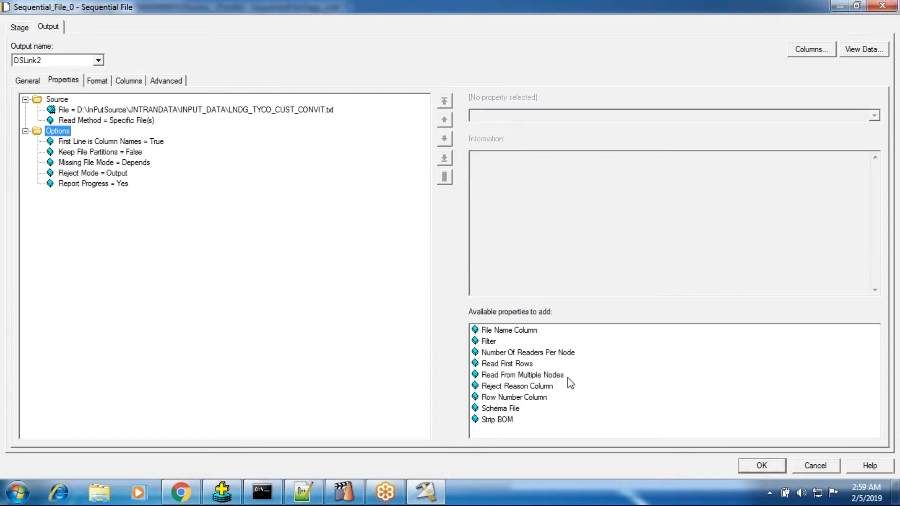
{"action": "left_click", "coordinate": [545, 379]}
{"action": "left_click", "coordinate": [545, 377]}
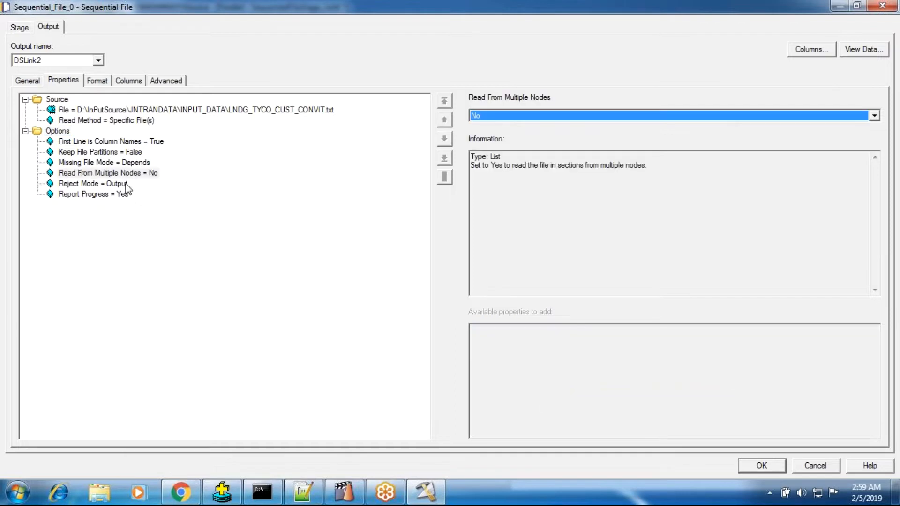
{"action": "right_click", "coordinate": [127, 176]}
{"action": "left_click", "coordinate": [155, 186]}
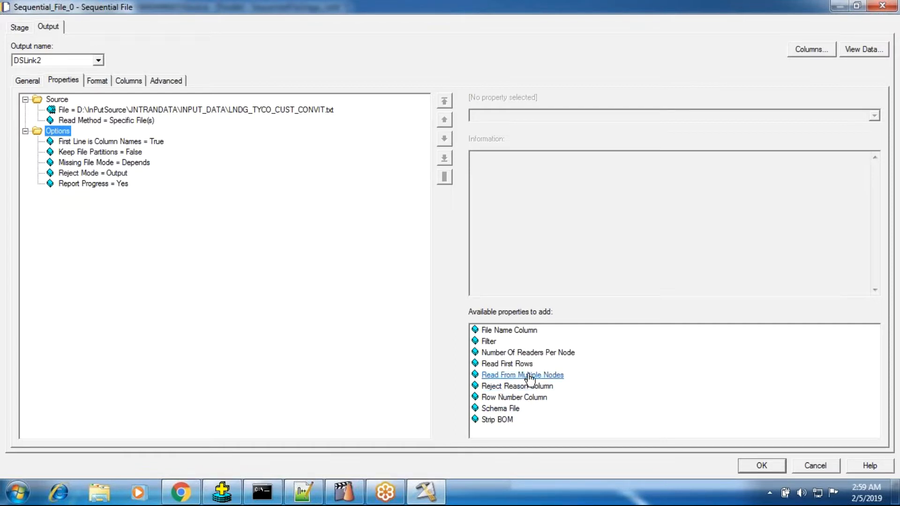
- Add the Row Number Column option and define an extra output column named SLNO in the column definitions
{"action": "mouse_move", "coordinate": [571, 380]}
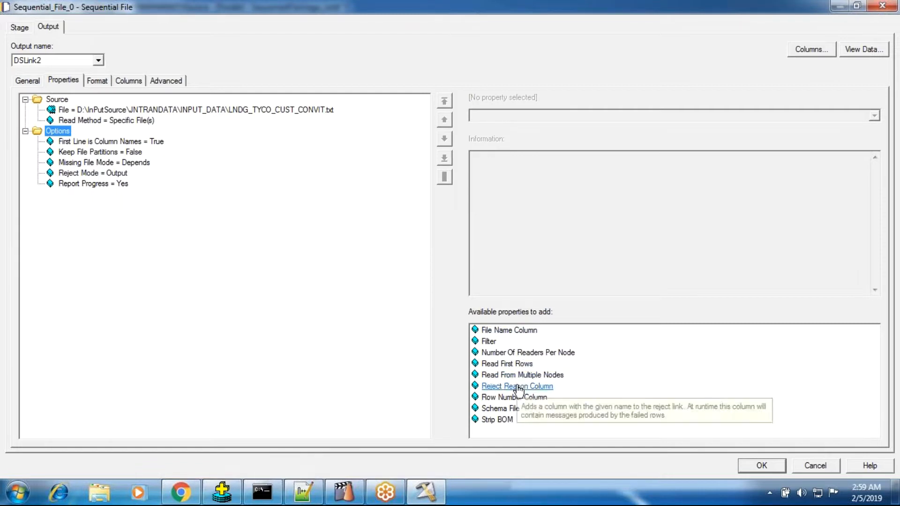
{"action": "left_click", "coordinate": [515, 411]}
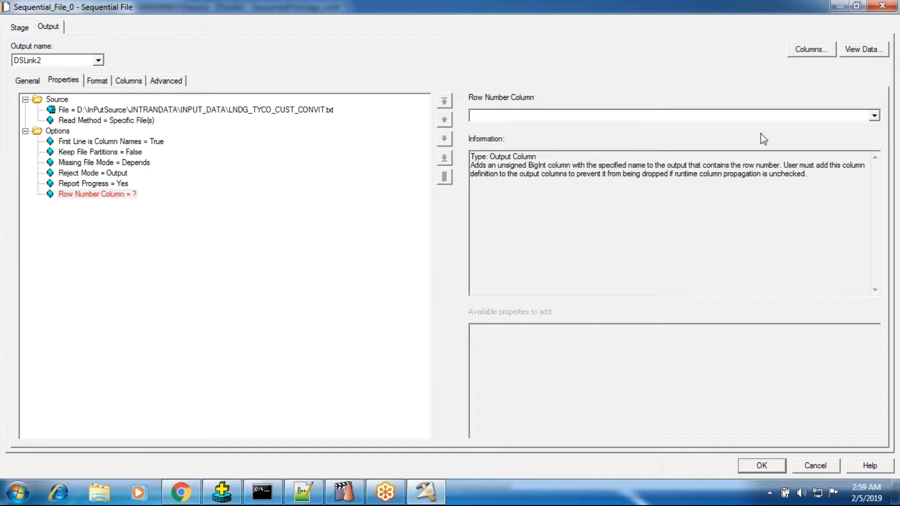
{"action": "left_click", "coordinate": [873, 116]}
{"action": "left_click", "coordinate": [874, 118]}
{"action": "left_click", "coordinate": [119, 82]}
{"action": "left_click", "coordinate": [63, 285]}
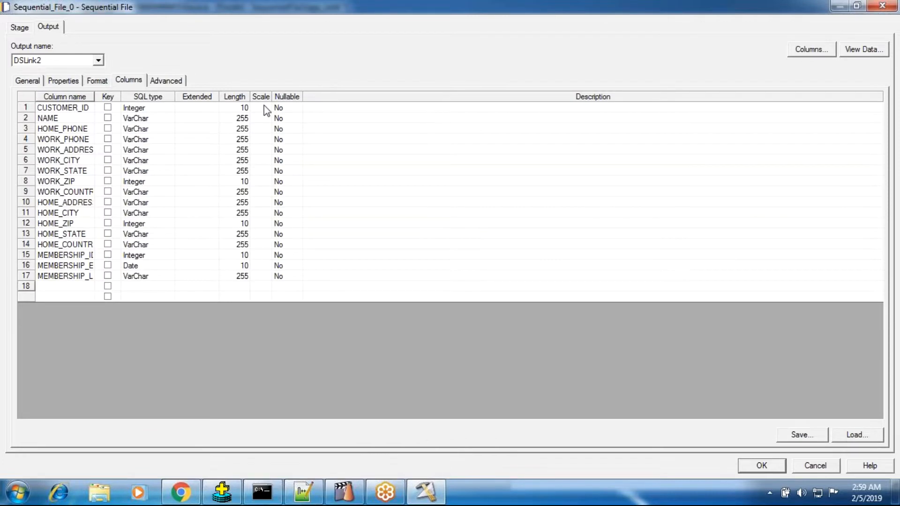
{"action": "type", "text": "SLNO"}
- Assign the SLNO column to the Row Number Column option
{"action": "left_click", "coordinate": [68, 81]}
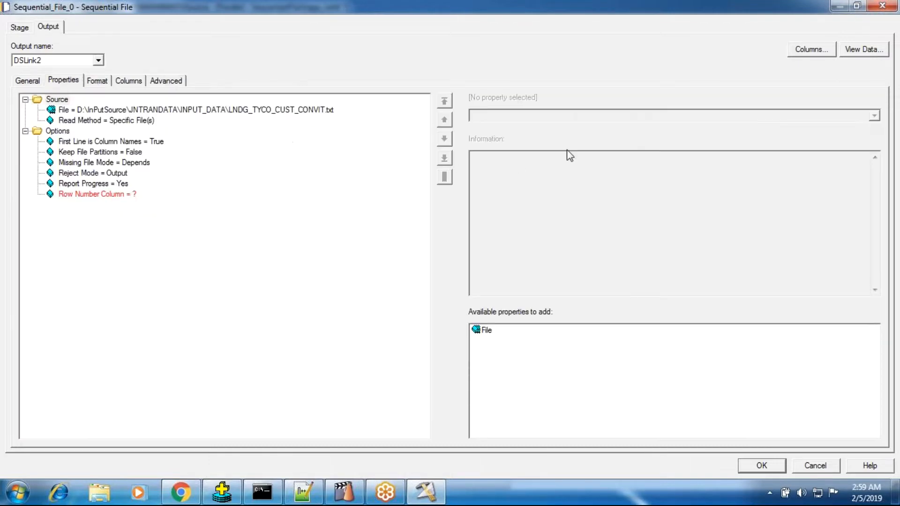
{"action": "left_click", "coordinate": [117, 194]}
{"action": "left_click", "coordinate": [875, 116]}
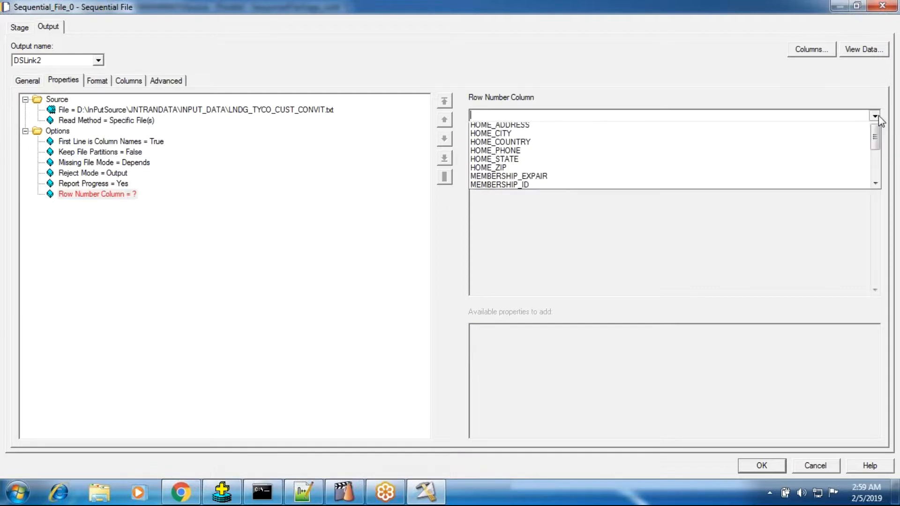
{"action": "scroll", "coordinate": [515, 178], "scroll_direction": "down", "scroll_amount": 3}
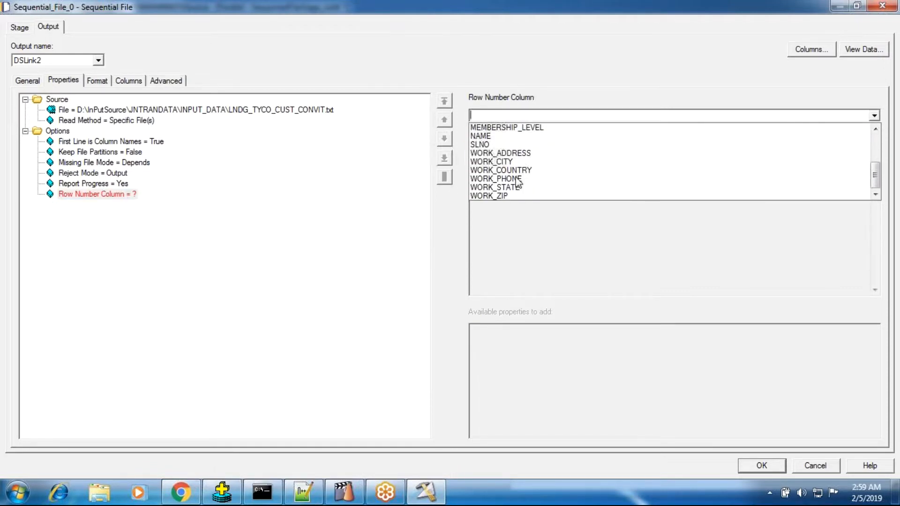
{"action": "scroll", "coordinate": [497, 183], "scroll_direction": "up", "scroll_amount": 1}
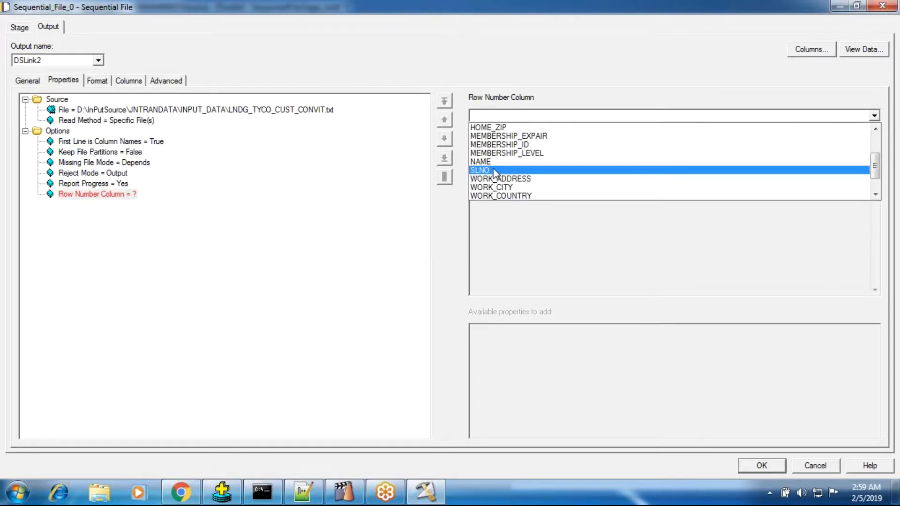
{"action": "left_click", "coordinate": [494, 171]}
- Preview the source data with 100 rows to display and examine the row numbers in the SLNO column
{"action": "left_click", "coordinate": [861, 50]}
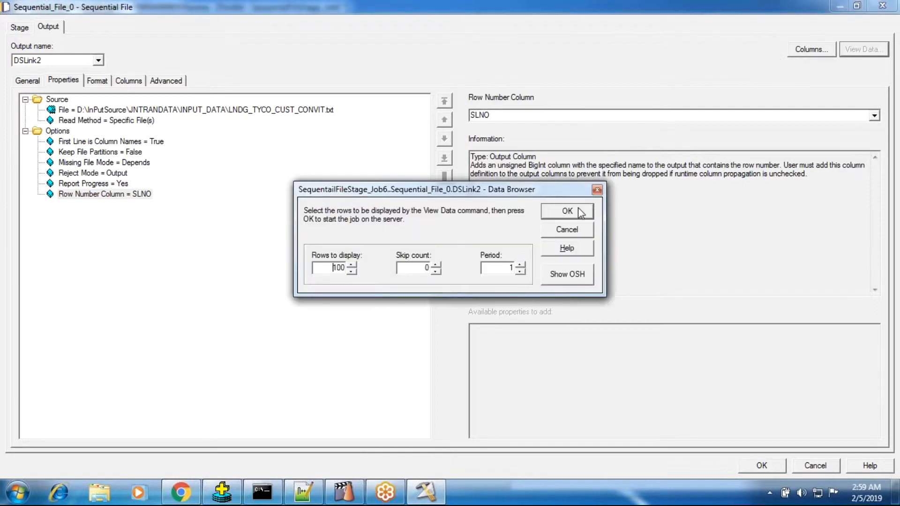
{"action": "left_click", "coordinate": [578, 211]}
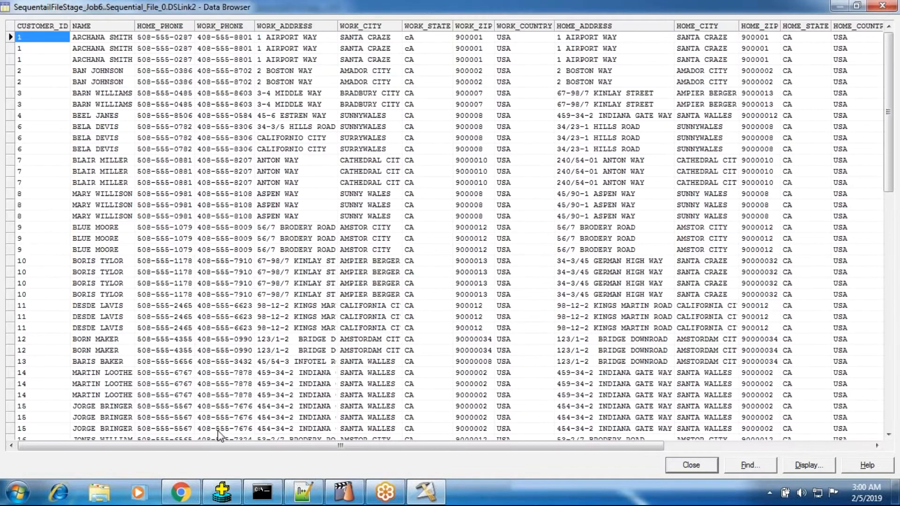
{"action": "key", "text": "End"}
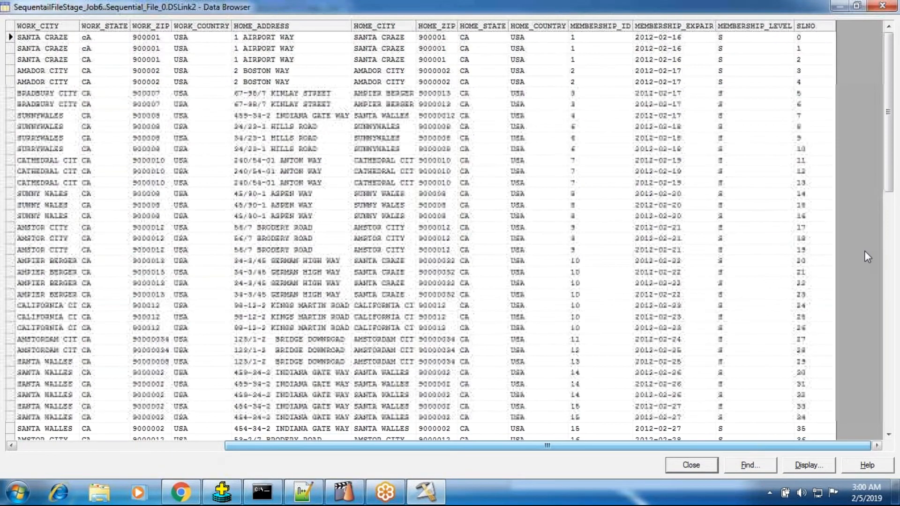
{"action": "left_click_drag", "start_coordinate": [891, 173], "coordinate": [898, 431]}
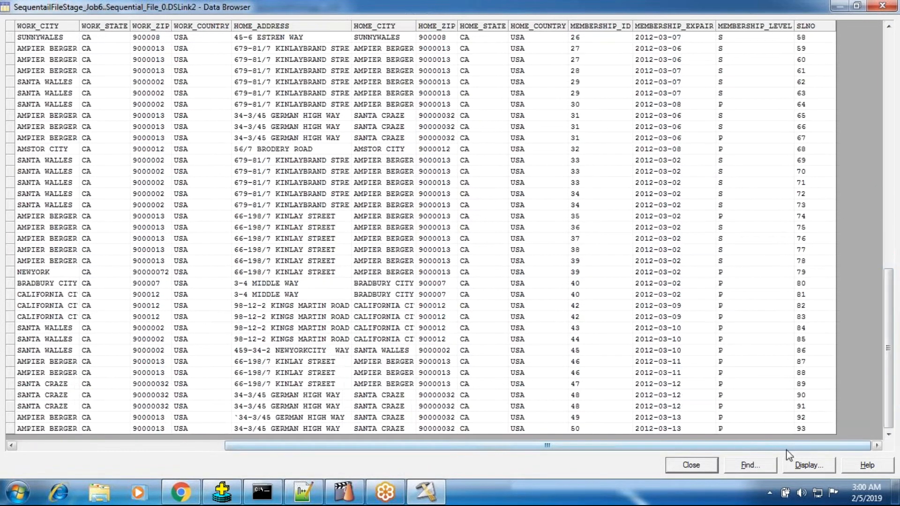
{"action": "scroll", "coordinate": [817, 95], "scroll_direction": "up", "scroll_amount": 7}
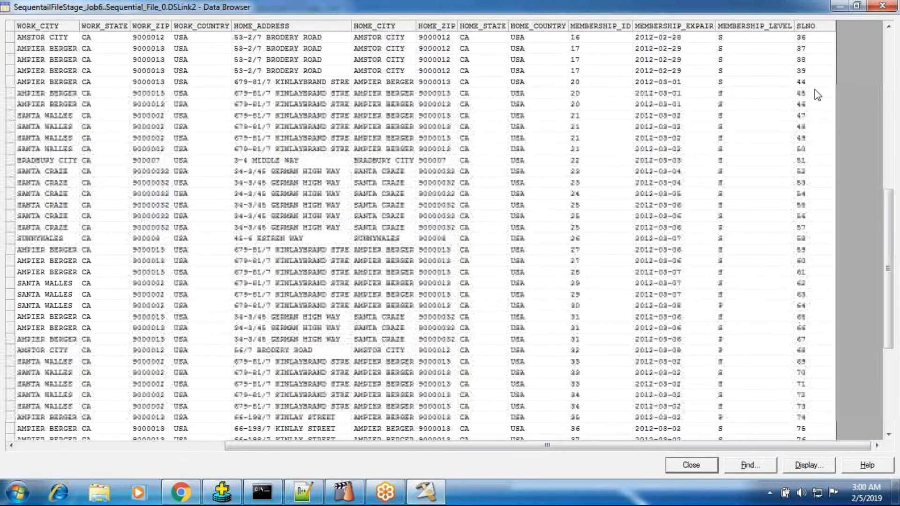
- Check the SLNO values from the first row through the last row and close the data preview
{"action": "scroll", "coordinate": [818, 95], "scroll_direction": "up", "scroll_amount": 3}
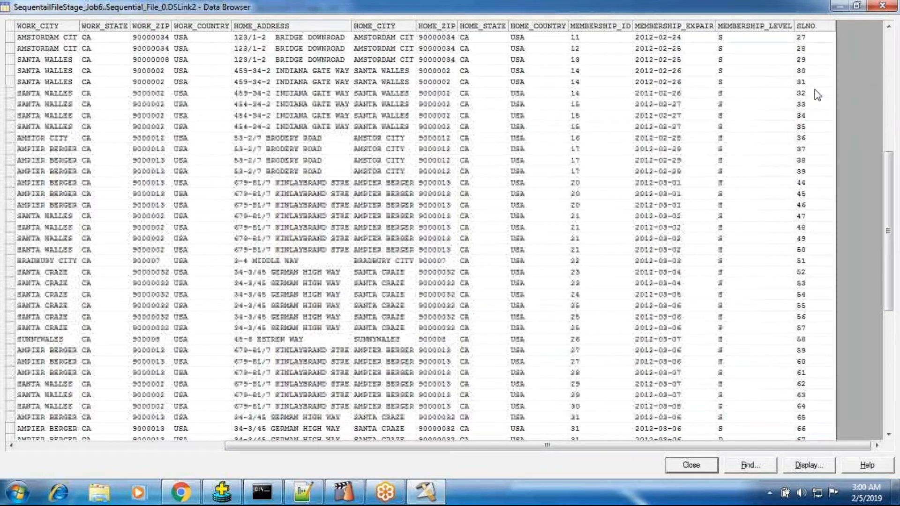
{"action": "scroll", "coordinate": [818, 95], "scroll_direction": "up", "scroll_amount": 9}
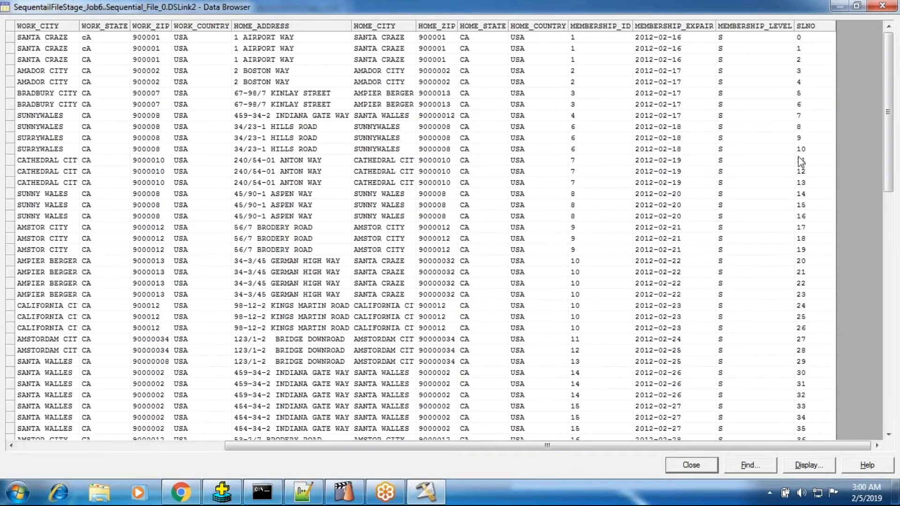
{"action": "left_click_drag", "start_coordinate": [888, 82], "coordinate": [896, 318]}
{"action": "left_click", "coordinate": [829, 428]}
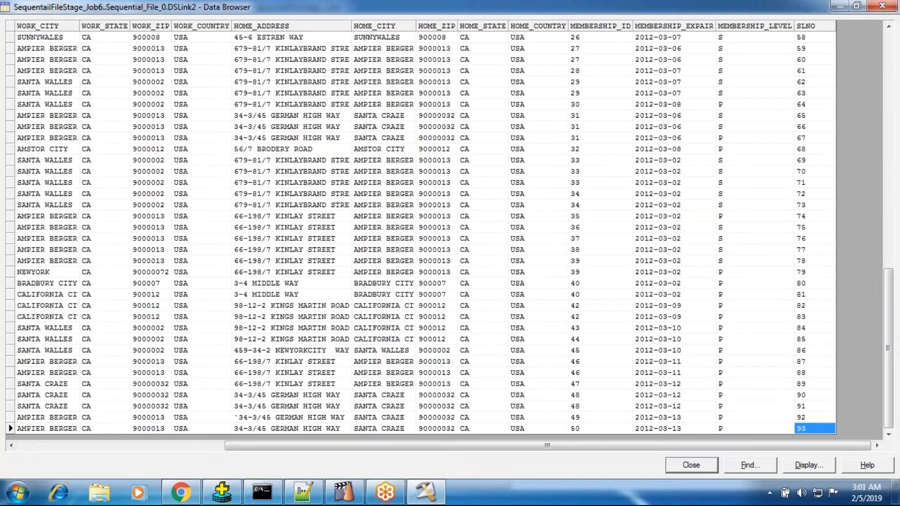
{"action": "left_click", "coordinate": [698, 465]}
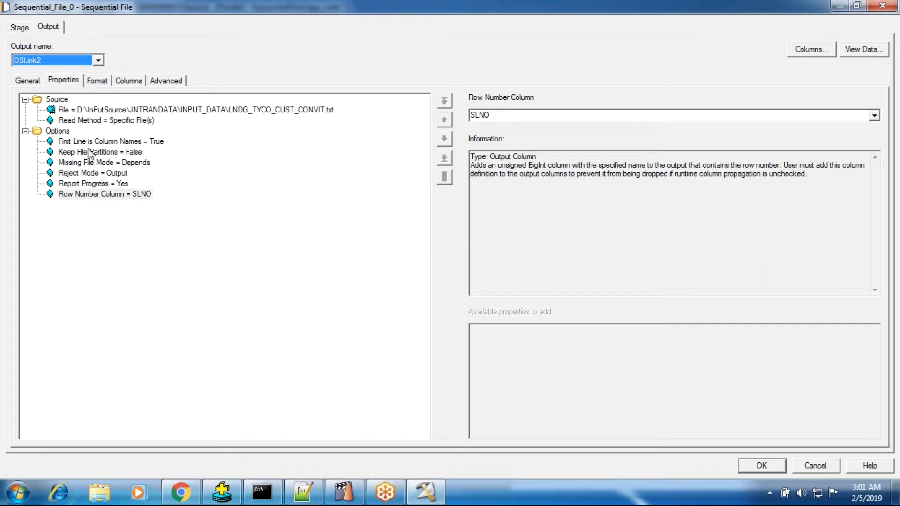
- Remove the Row Number Column option and delete all column definitions from the DSLink2 output
{"action": "right_click", "coordinate": [88, 198]}
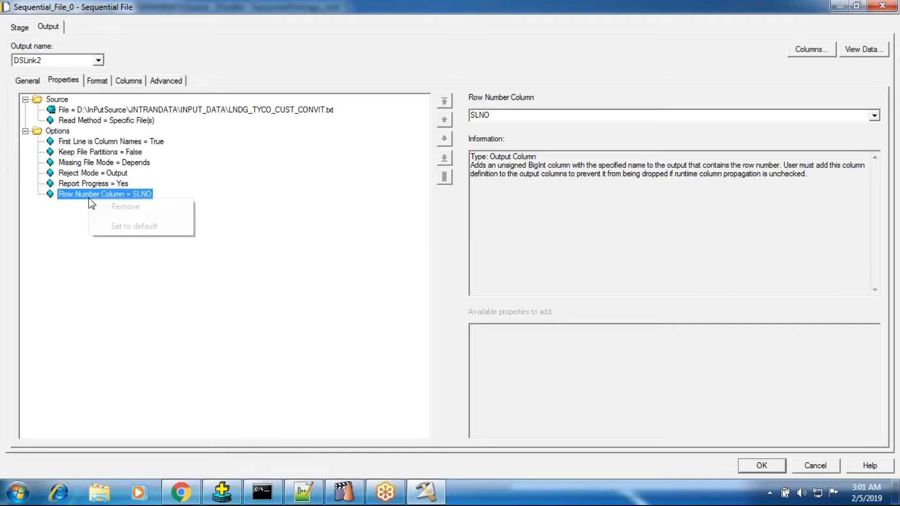
{"action": "left_click", "coordinate": [120, 206]}
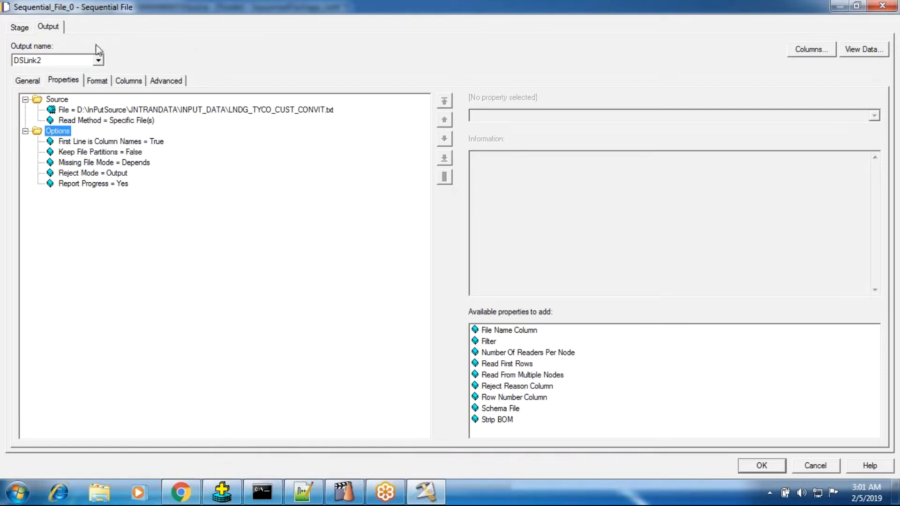
{"action": "left_click", "coordinate": [141, 82]}
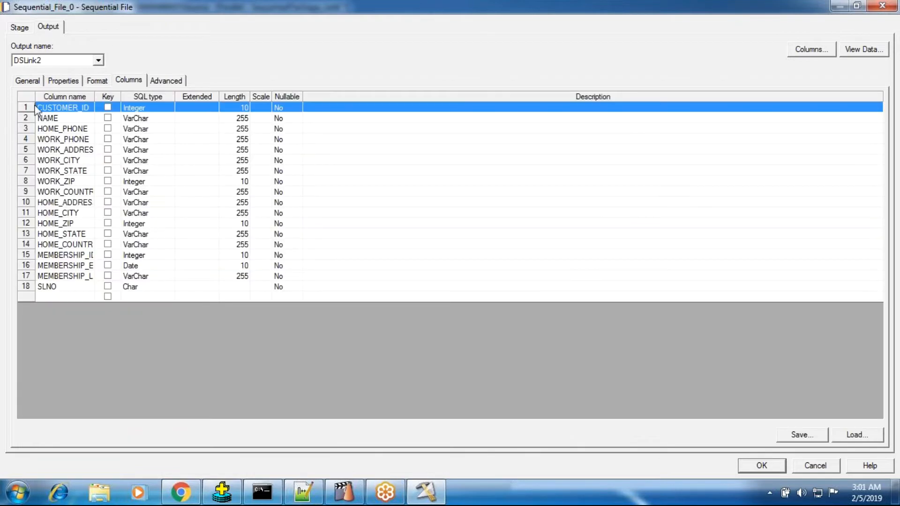
{"action": "left_click", "coordinate": [28, 96]}
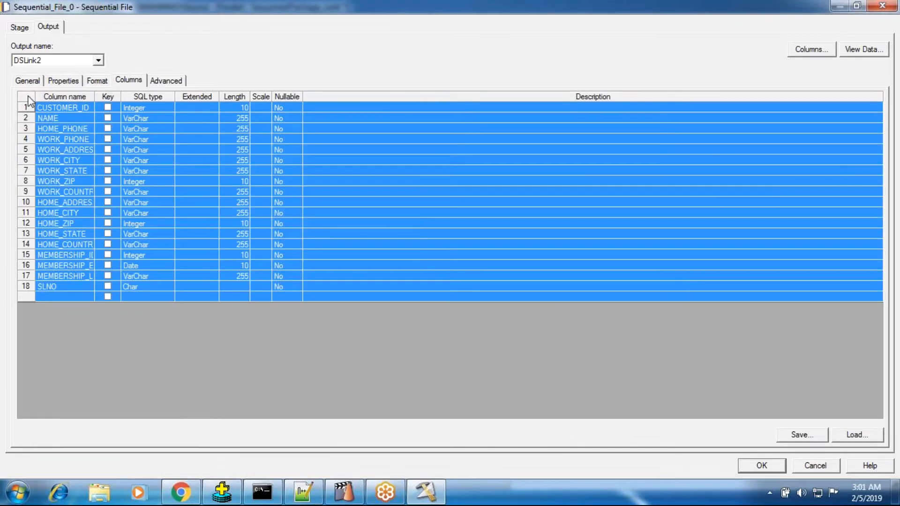
{"action": "key", "text": "Delete"}
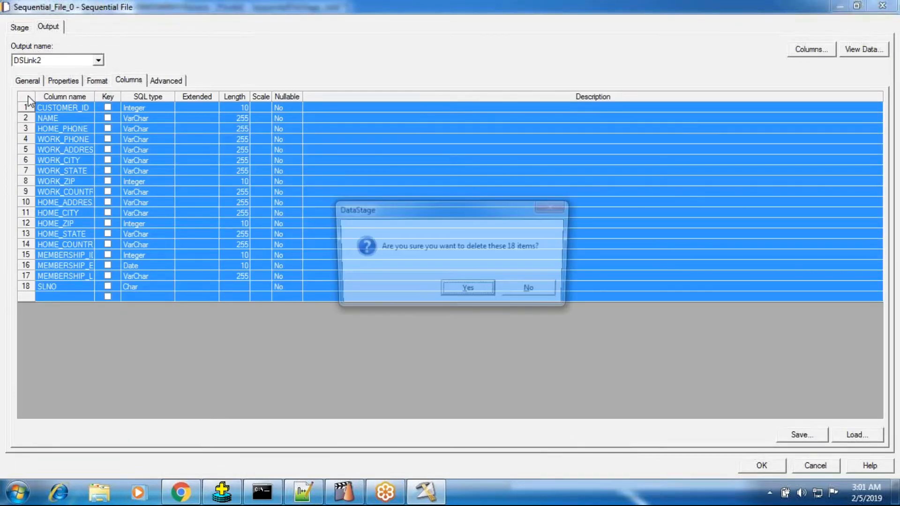
{"action": "left_click", "coordinate": [468, 291]}
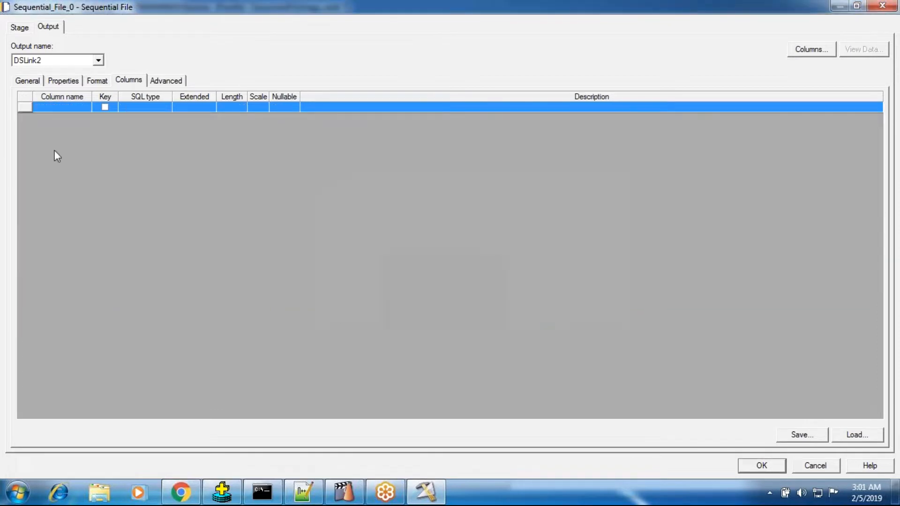
- Review the source file property and empty column list, apply the stage changes, and briefly reopen the Sequential_File_0 stage
{"action": "left_click", "coordinate": [63, 81]}
{"action": "left_click", "coordinate": [205, 110]}
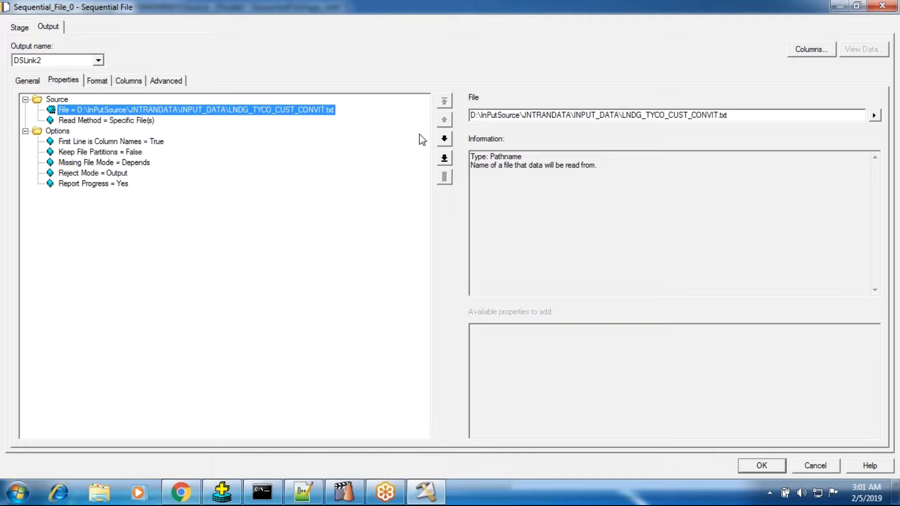
{"action": "left_click", "coordinate": [128, 81]}
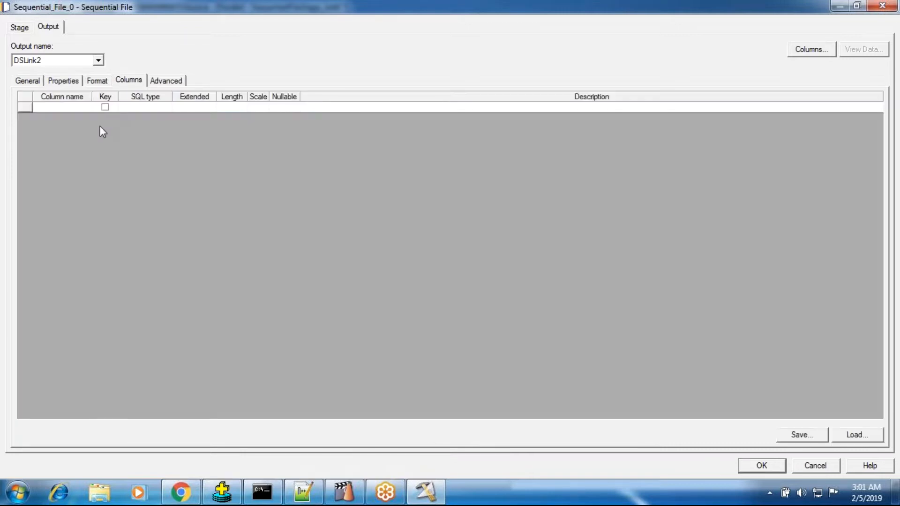
{"action": "left_click", "coordinate": [762, 466]}
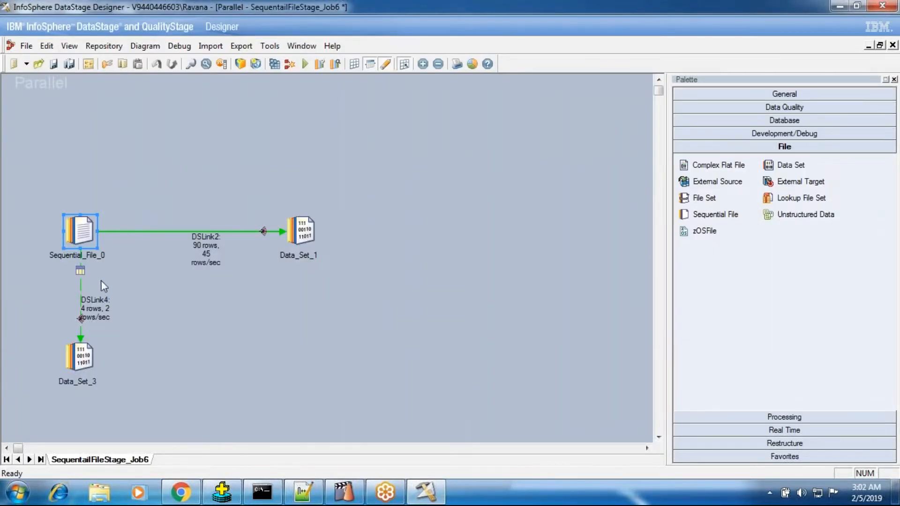
{"action": "double_click", "coordinate": [88, 224]}
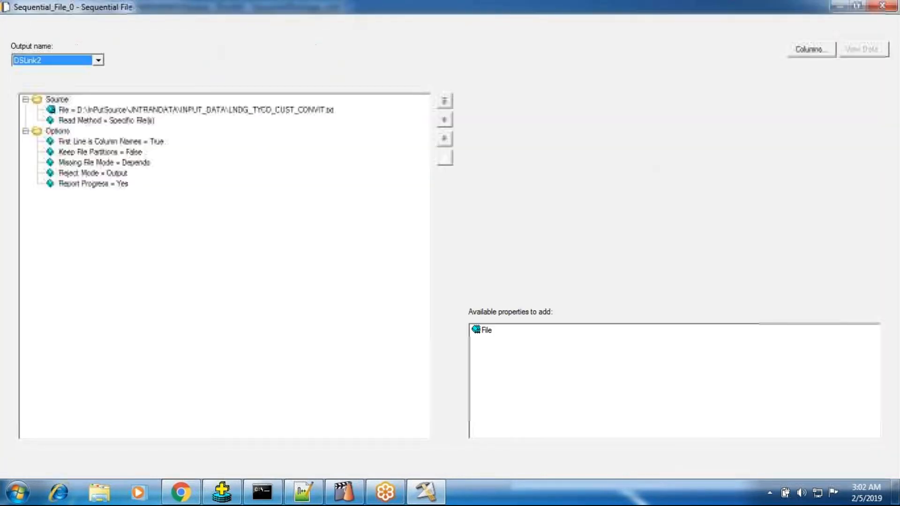
{"action": "left_click", "coordinate": [827, 468]}
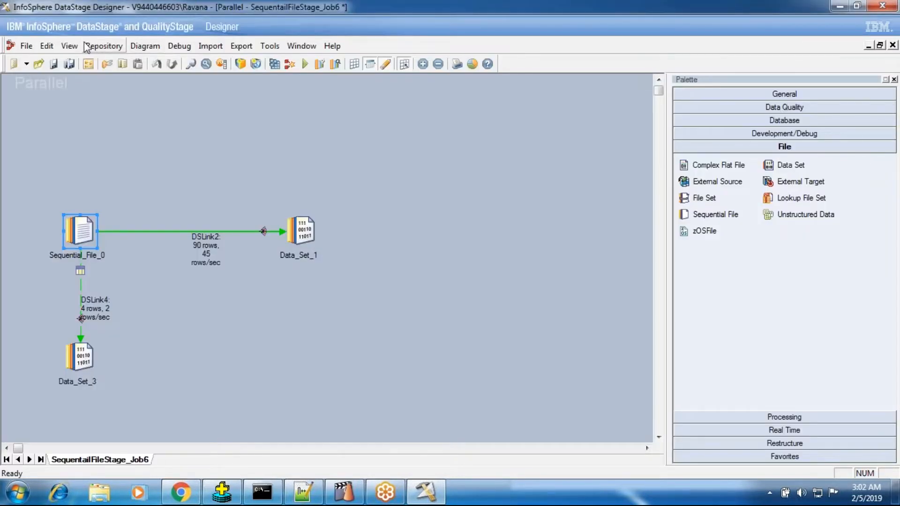
- Show the repository and open the LNDG_TYCO_CUST_CONVIT.txt table definition in Table Definitions > Sequential > INPUT_DATA
{"action": "left_click", "coordinate": [69, 46]}
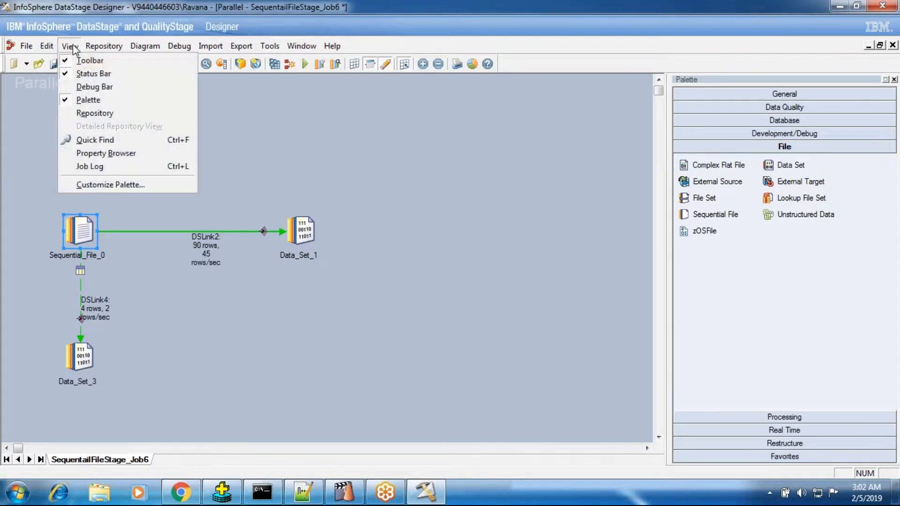
{"action": "left_click", "coordinate": [84, 114]}
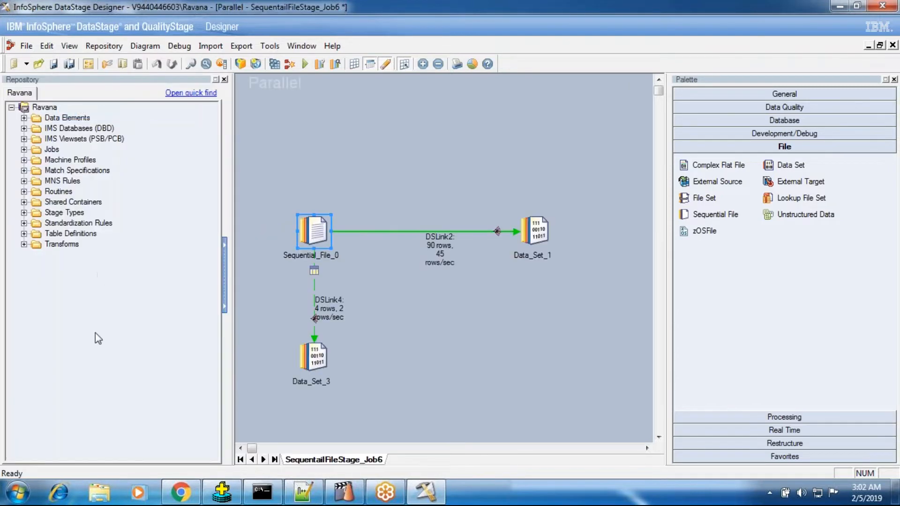
{"action": "left_click", "coordinate": [24, 234]}
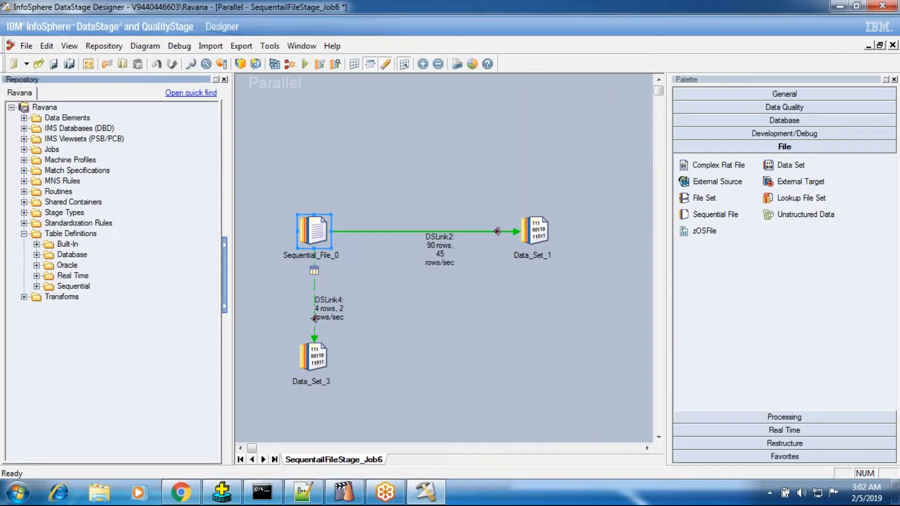
{"action": "left_click", "coordinate": [37, 286]}
{"action": "double_click", "coordinate": [64, 297]}
{"action": "left_click", "coordinate": [94, 307]}
{"action": "right_click", "coordinate": [94, 311]}
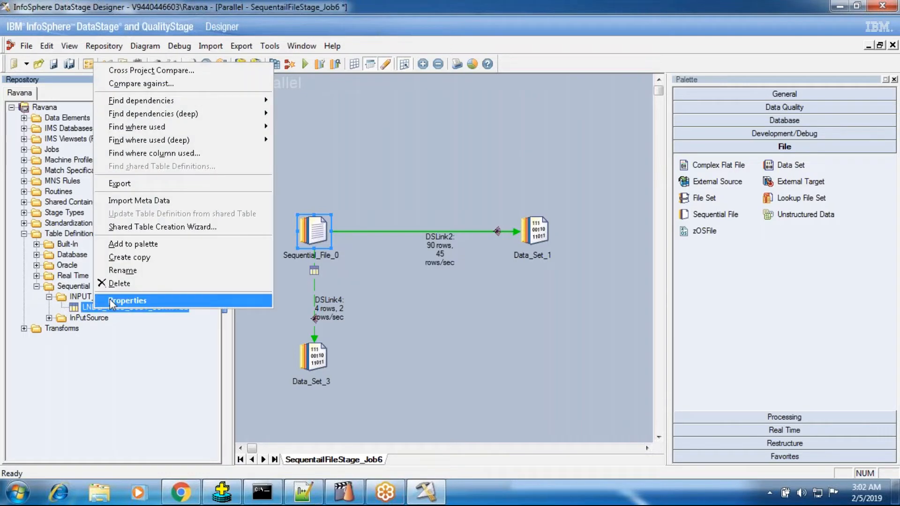
{"action": "left_click", "coordinate": [109, 300]}
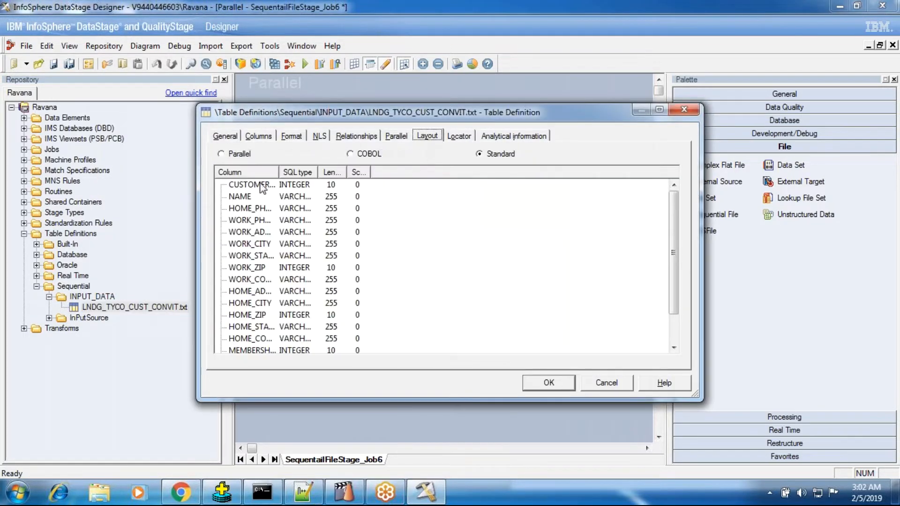
- Show the table definition's layout in Parallel format and copy the entire record schema into a new Notepad document
{"action": "left_click", "coordinate": [220, 154]}
{"action": "left_click_drag", "start_coordinate": [223, 343], "coordinate": [224, 161]}
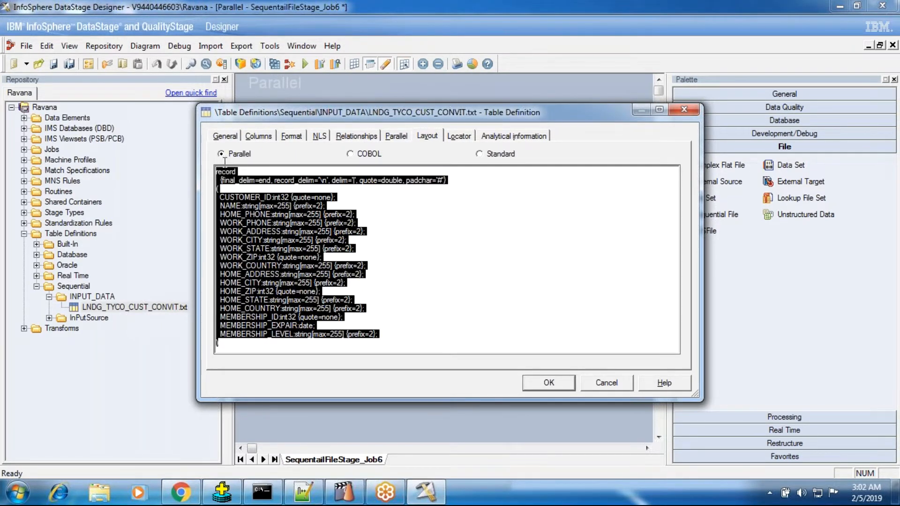
{"action": "left_click", "coordinate": [24, 492]}
{"action": "left_click", "coordinate": [57, 214]}
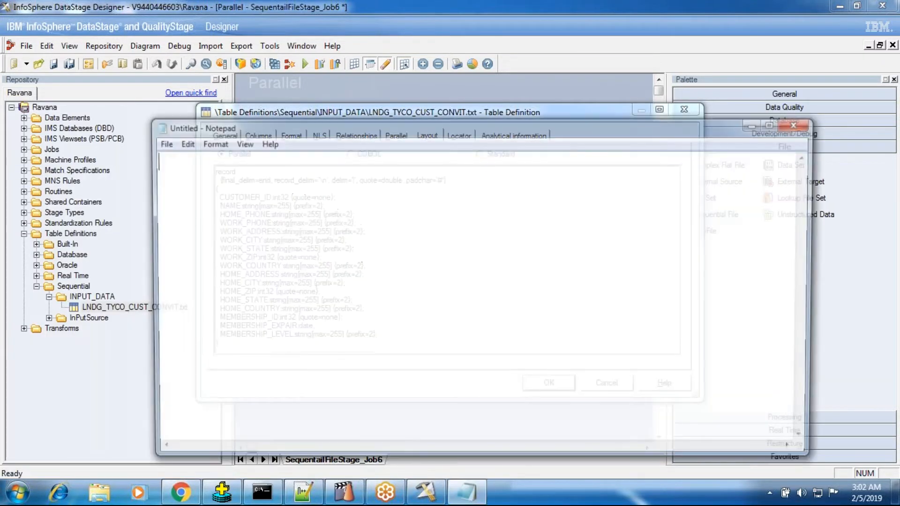
{"action": "key", "text": "ctrl+v"}
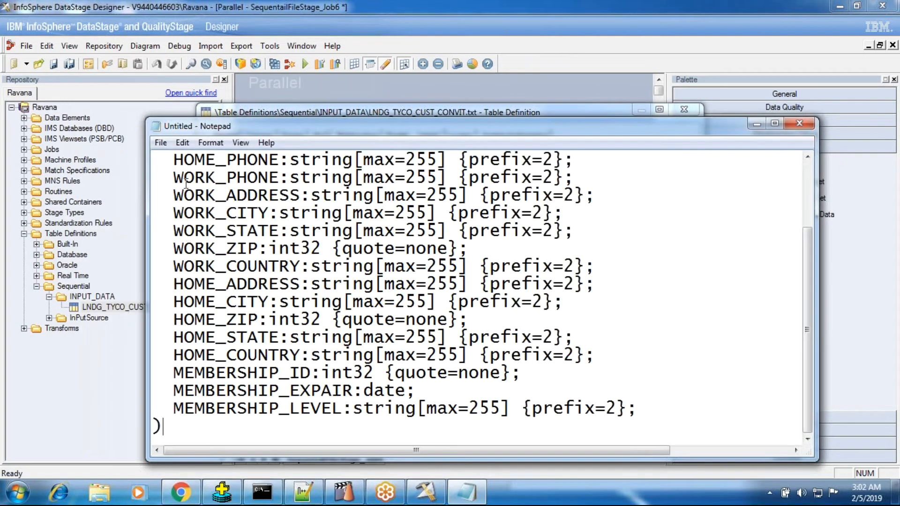
- Save the schema text as scema.txt in the D: drive's DatastaVideos folder, and close Notepad and the table definition
{"action": "left_click", "coordinate": [161, 142]}
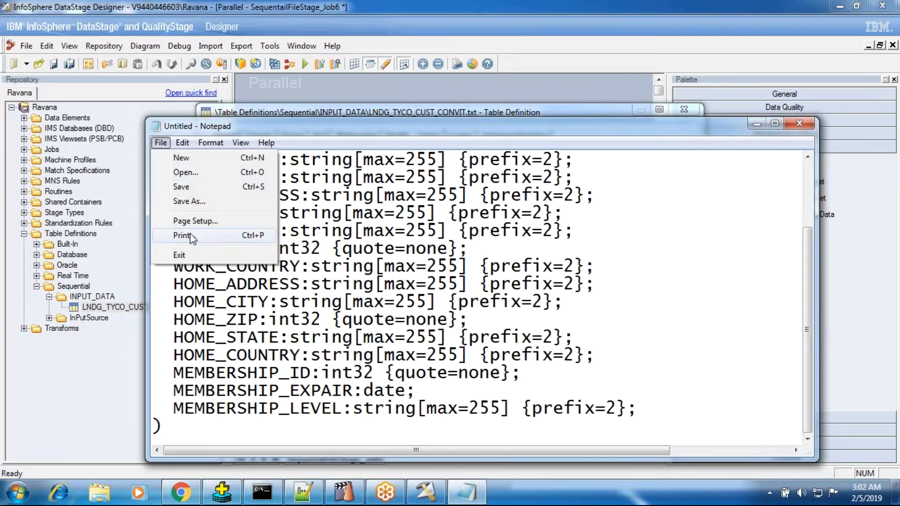
{"action": "left_click", "coordinate": [189, 201]}
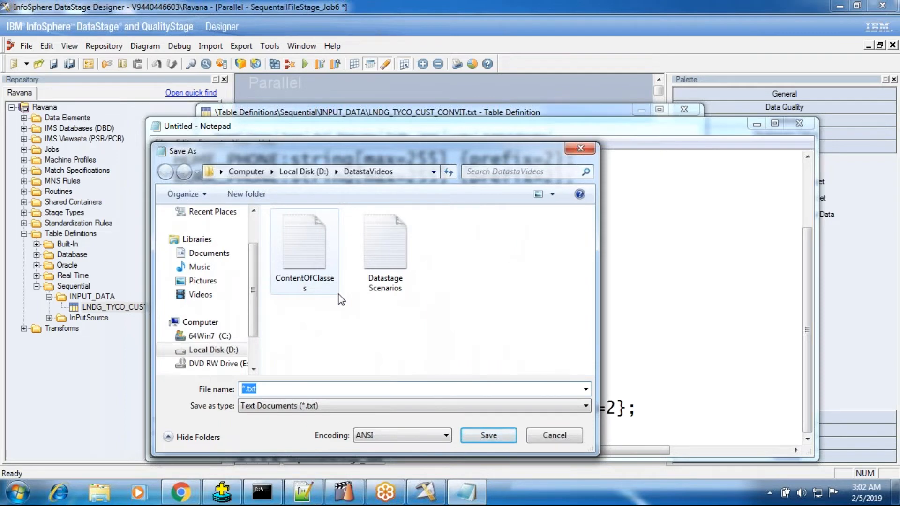
{"action": "left_click", "coordinate": [242, 389]}
{"action": "type", "text": "scem"}
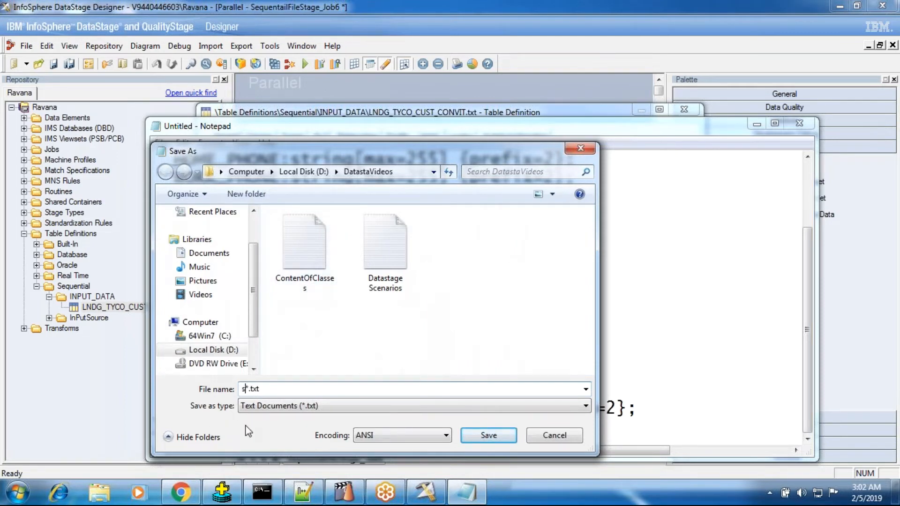
{"action": "type", "text": "a"}
{"action": "left_click", "coordinate": [385, 406]}
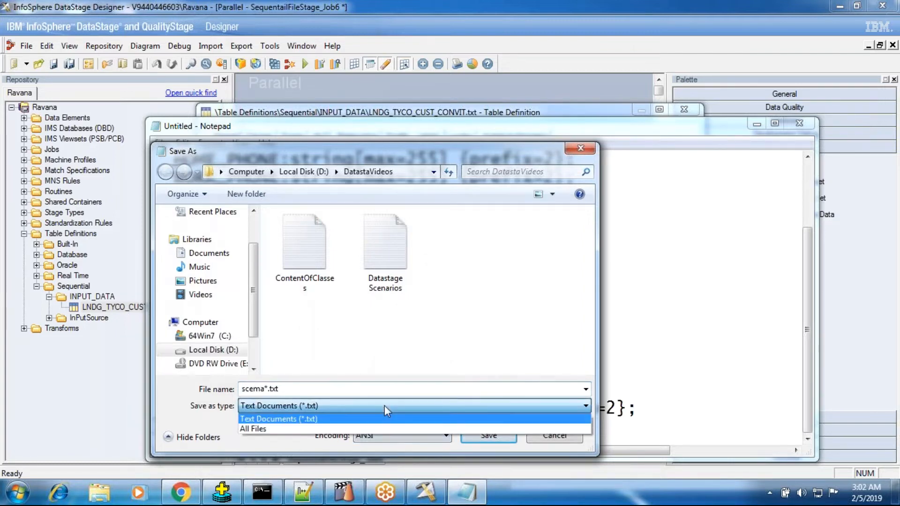
{"action": "left_click", "coordinate": [384, 415]}
{"action": "left_click", "coordinate": [487, 435]}
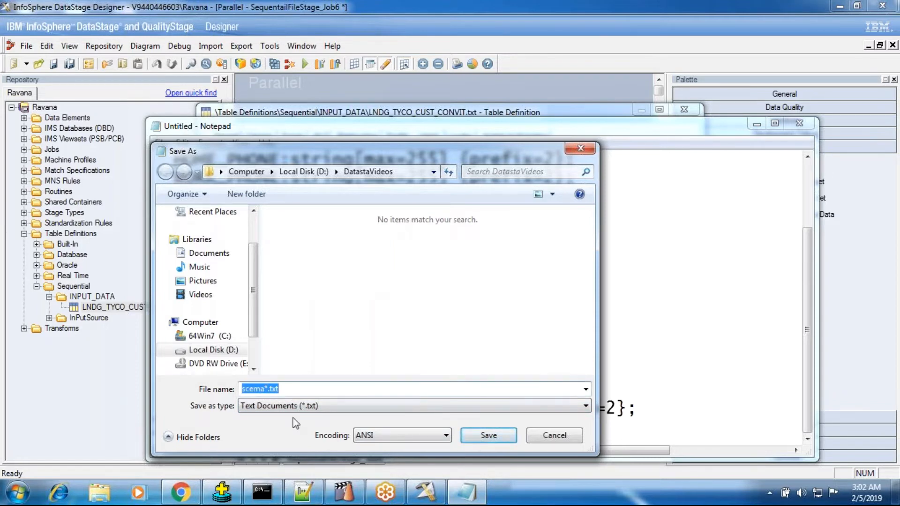
{"action": "left_click", "coordinate": [271, 389]}
{"action": "key", "text": "BackSpace"}
{"action": "left_click", "coordinate": [511, 442]}
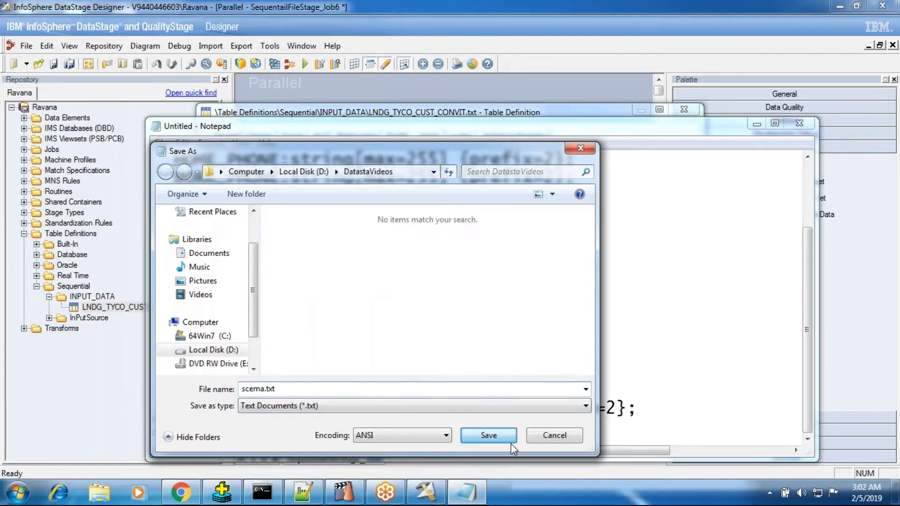
{"action": "left_click", "coordinate": [803, 122]}
{"action": "left_click", "coordinate": [562, 380]}
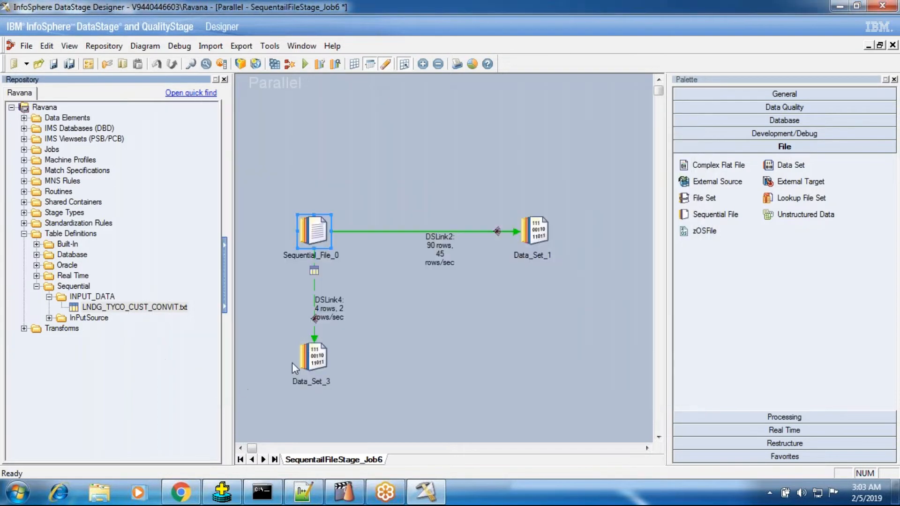
- Add a Schema File option to the Sequential_File_0 stage's output and set it to D:\DatastaVideos\scema.txt
{"action": "double_click", "coordinate": [330, 238]}
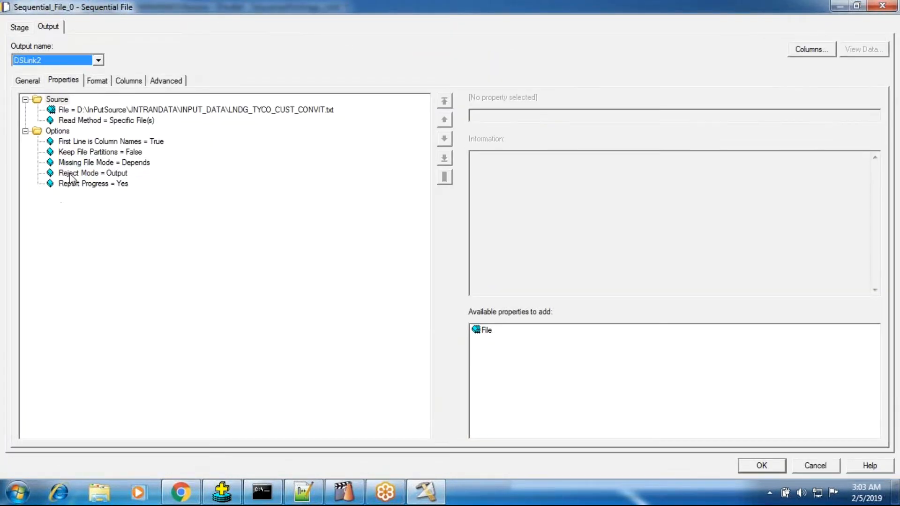
{"action": "left_click", "coordinate": [57, 132]}
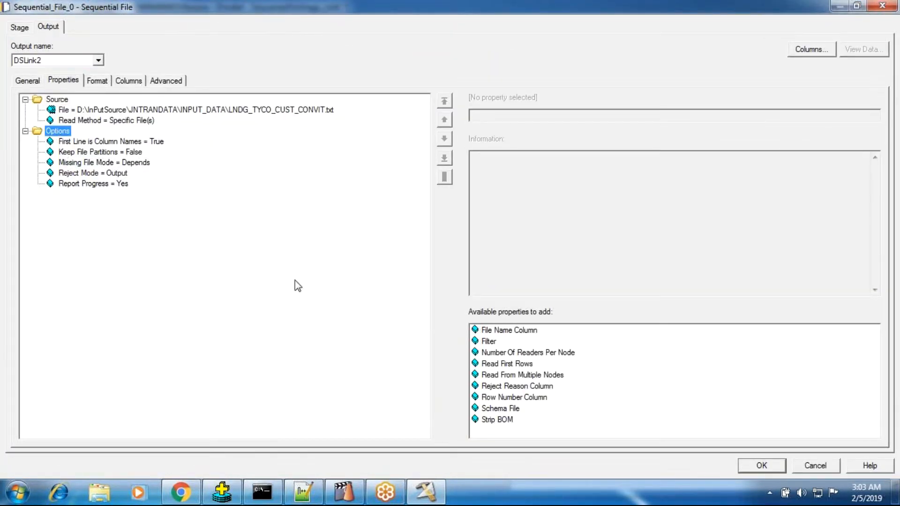
{"action": "left_click", "coordinate": [500, 408]}
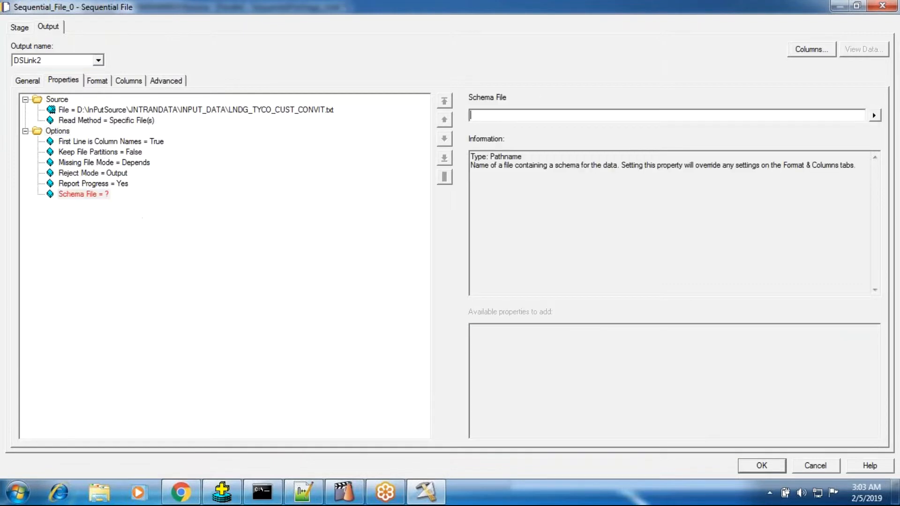
{"action": "left_click", "coordinate": [874, 116]}
{"action": "left_click", "coordinate": [803, 146]}
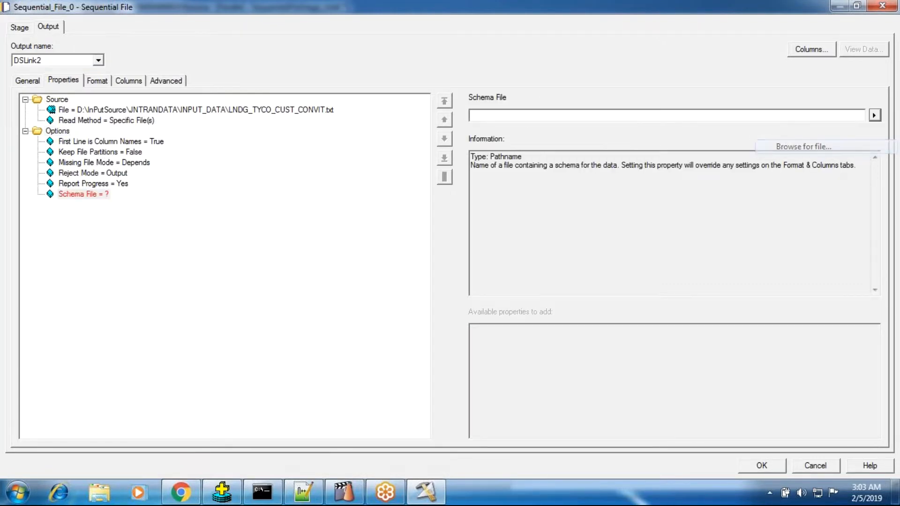
{"action": "left_click", "coordinate": [333, 210]}
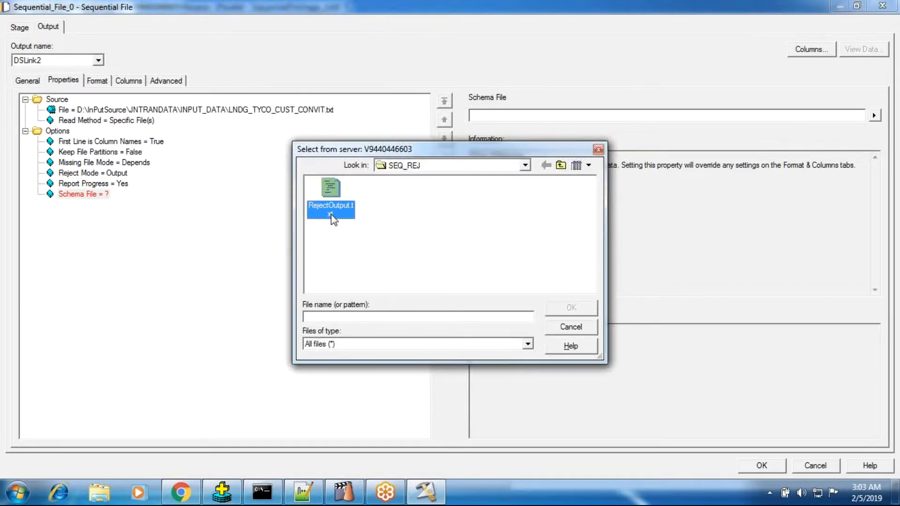
{"action": "left_click", "coordinate": [525, 165]}
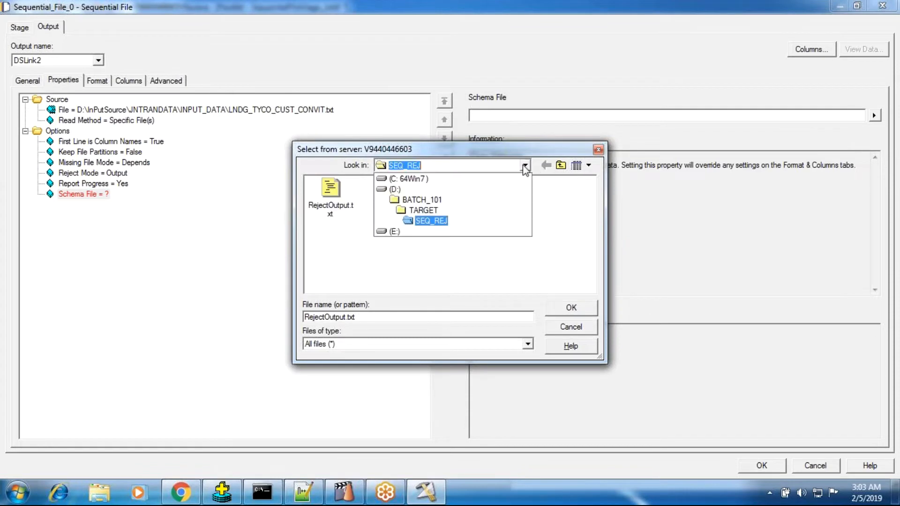
{"action": "left_click", "coordinate": [460, 187]}
{"action": "double_click", "coordinate": [502, 196]}
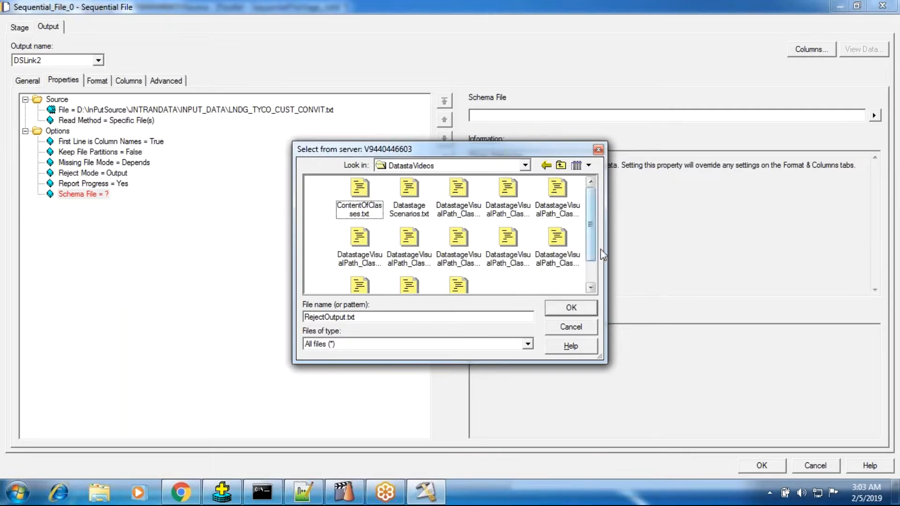
{"action": "left_click", "coordinate": [591, 267]}
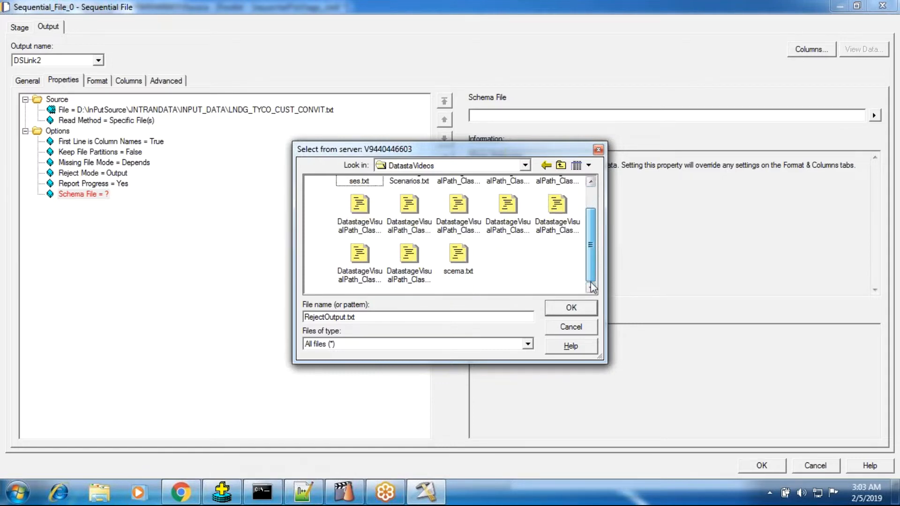
{"action": "left_click", "coordinate": [469, 256]}
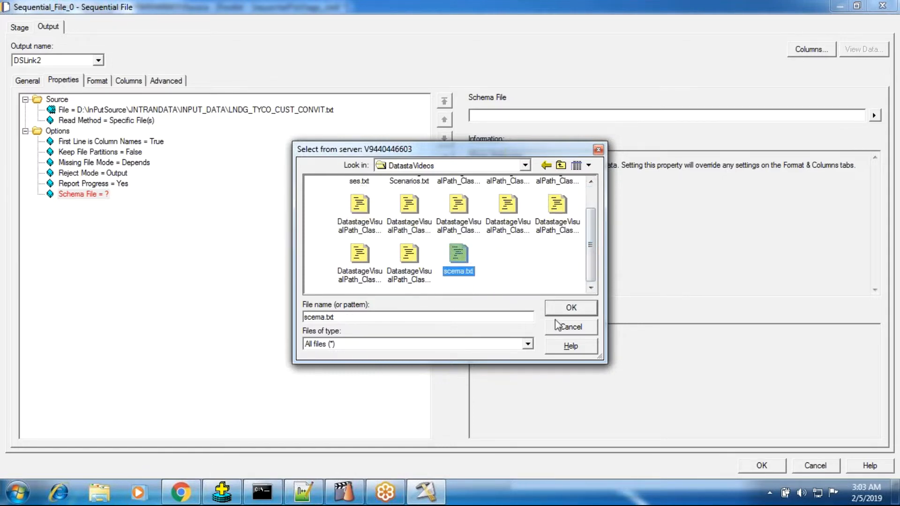
{"action": "left_click", "coordinate": [569, 309]}
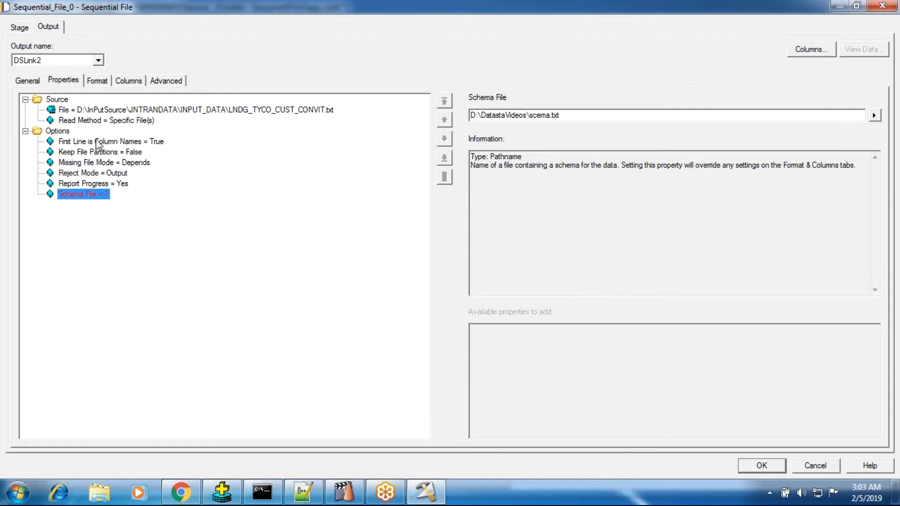
- Review the first-line, source file and schema file properties and the column list for DSLink2, and accept the stage settings
{"action": "left_click", "coordinate": [149, 142]}
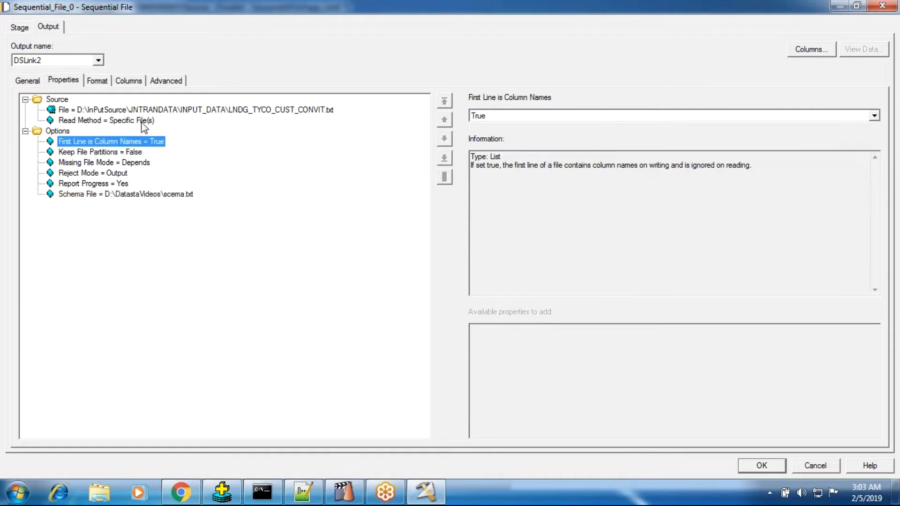
{"action": "left_click", "coordinate": [156, 112]}
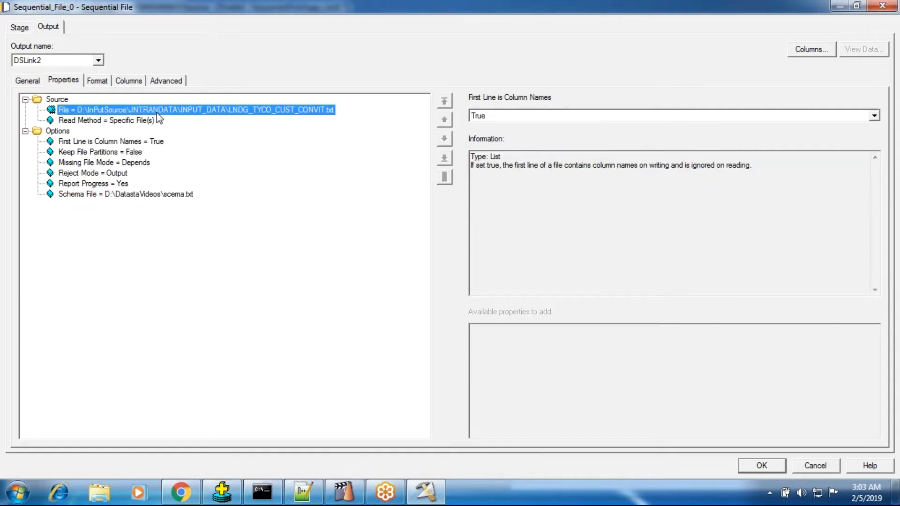
{"action": "left_click", "coordinate": [145, 195]}
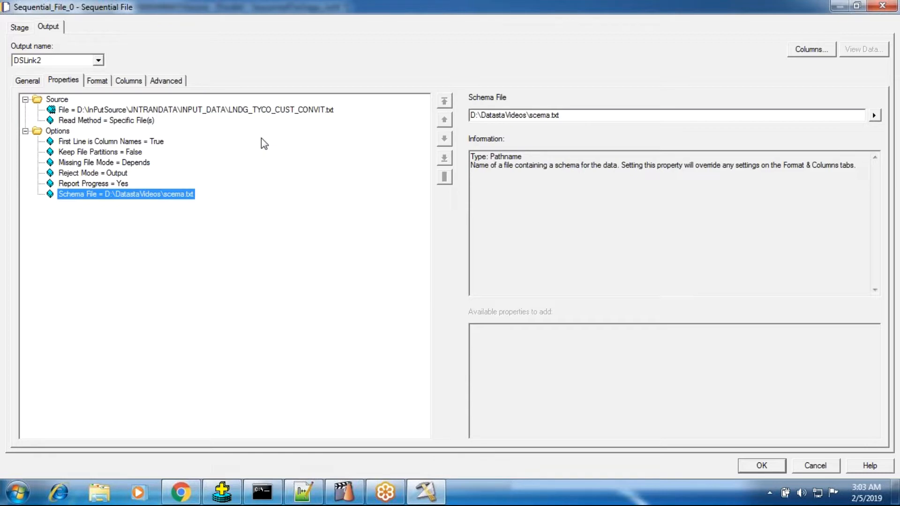
{"action": "left_click", "coordinate": [132, 82]}
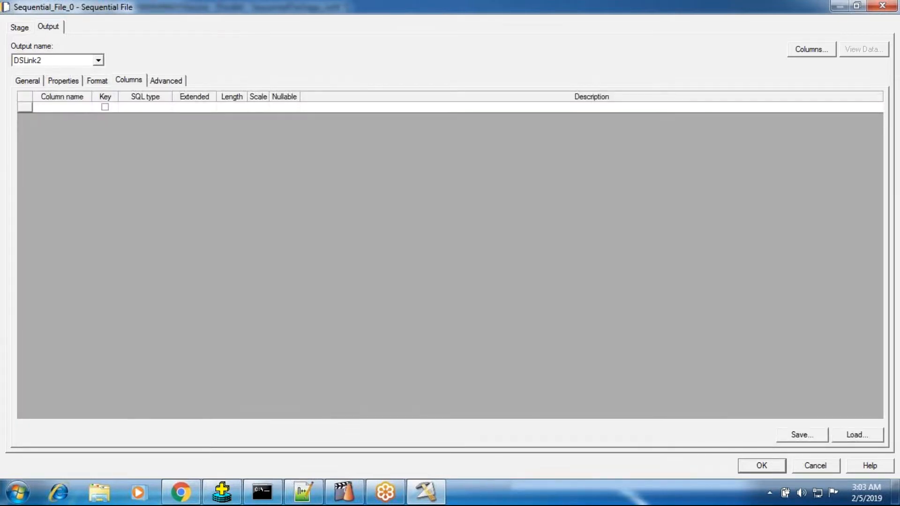
{"action": "left_click", "coordinate": [758, 466]}
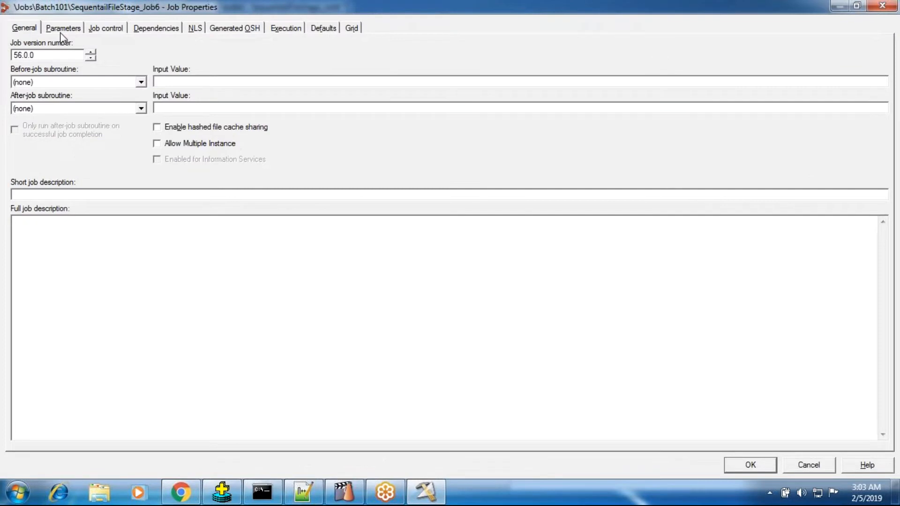
- Look through the parameters, job control and general settings in the job properties of SequentailFileStage_Job6, and close them
{"action": "left_click", "coordinate": [63, 28]}
{"action": "left_click", "coordinate": [112, 29]}
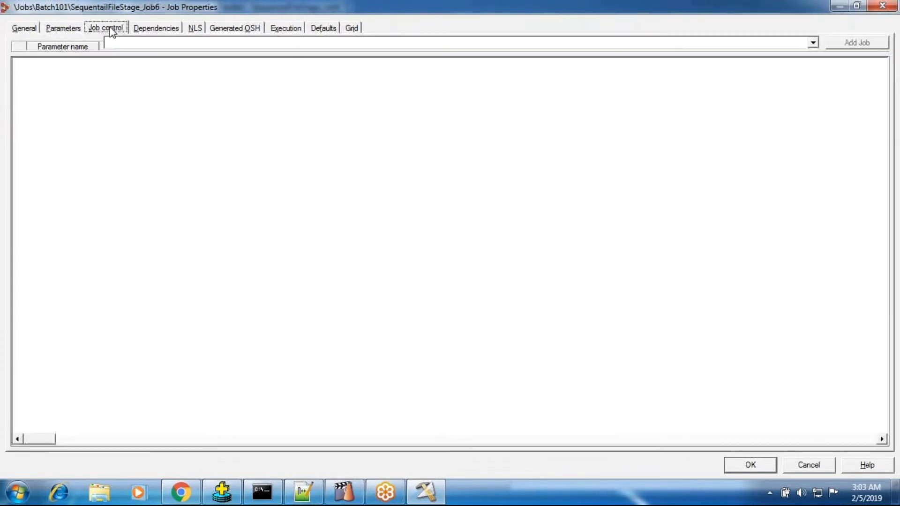
{"action": "left_click", "coordinate": [28, 27]}
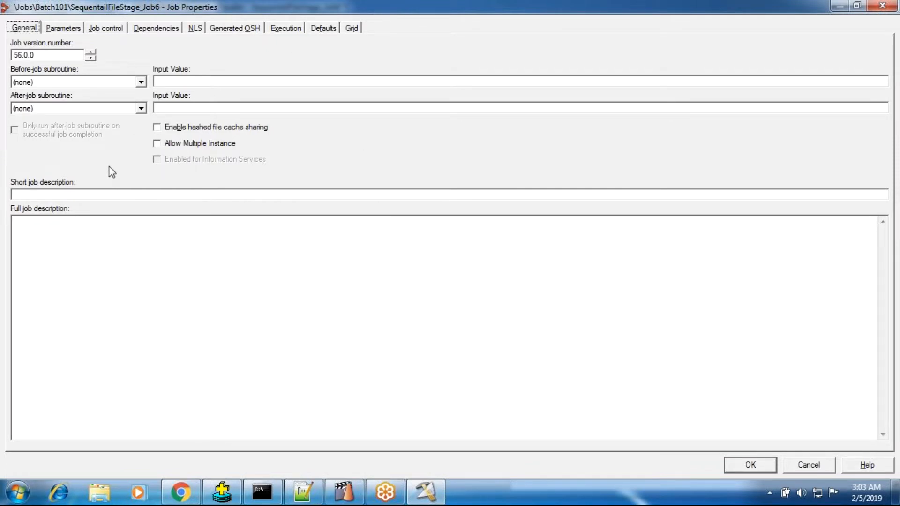
{"action": "left_click", "coordinate": [729, 468]}
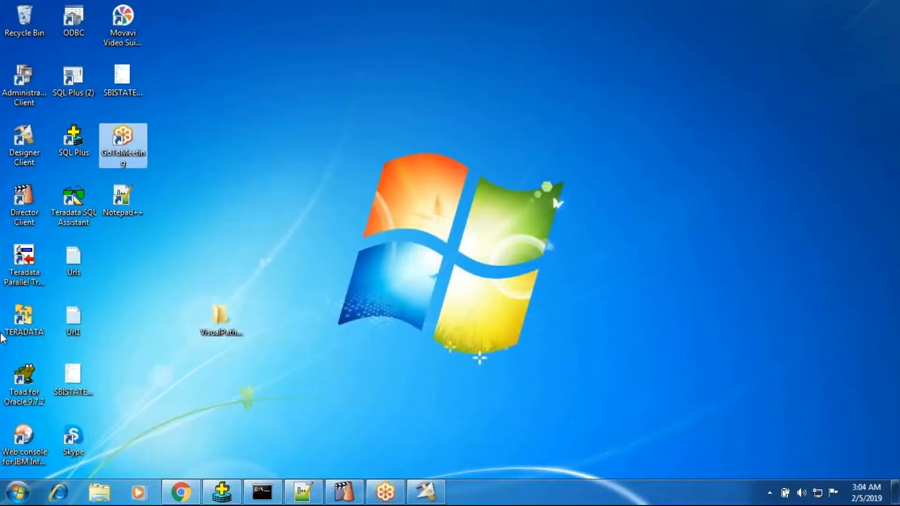
- Launch the DataStage Administrator client from the desktop and log in with the account password
{"action": "left_click", "coordinate": [32, 486]}
{"action": "left_click", "coordinate": [26, 85]}
{"action": "double_click", "coordinate": [26, 85]}
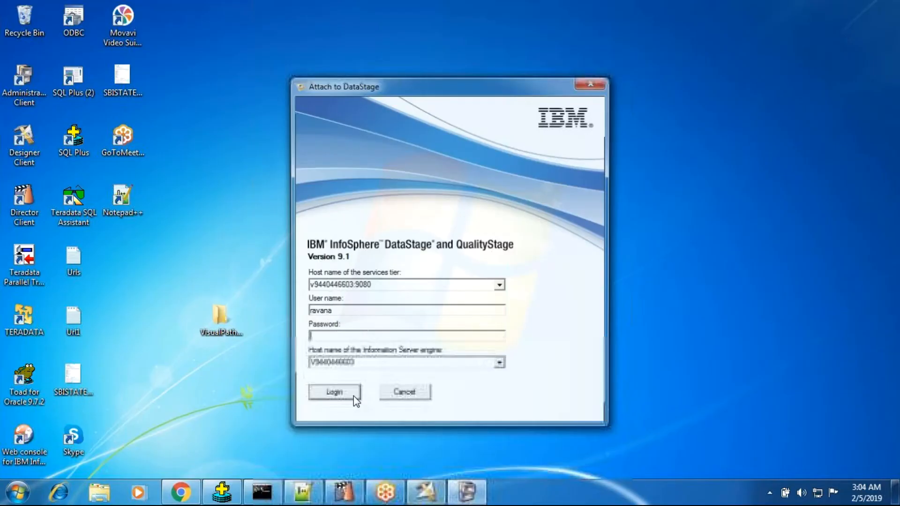
{"action": "double_click", "coordinate": [329, 312]}
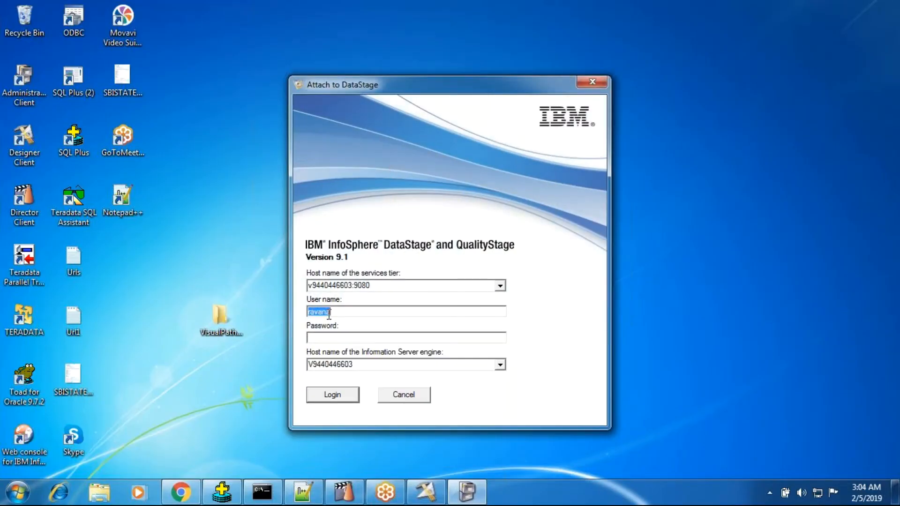
{"action": "key", "text": "Tab"}
{"action": "type", "text": "*******"}
{"action": "left_click", "coordinate": [331, 396]}
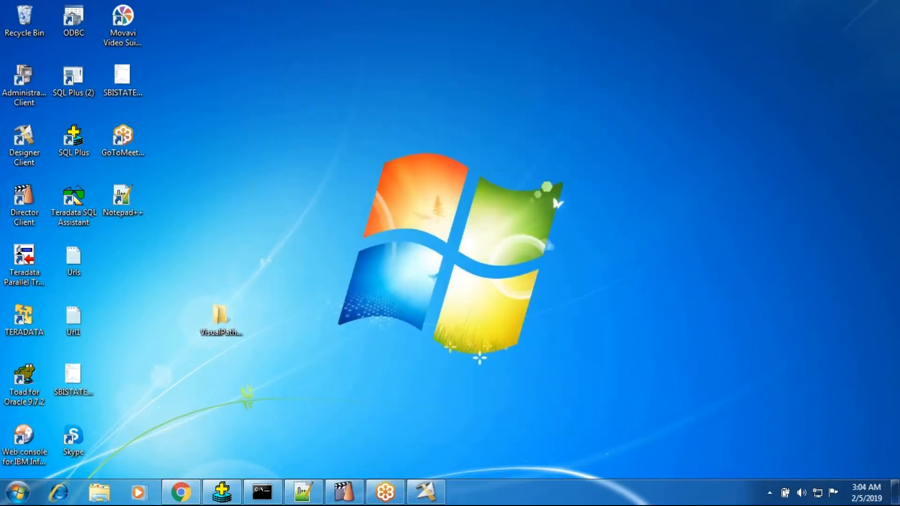
- Enable Runtime Column Propagation for Parallel Jobs in the Ravana project's properties, and close the Administrator
{"action": "left_click", "coordinate": [315, 176]}
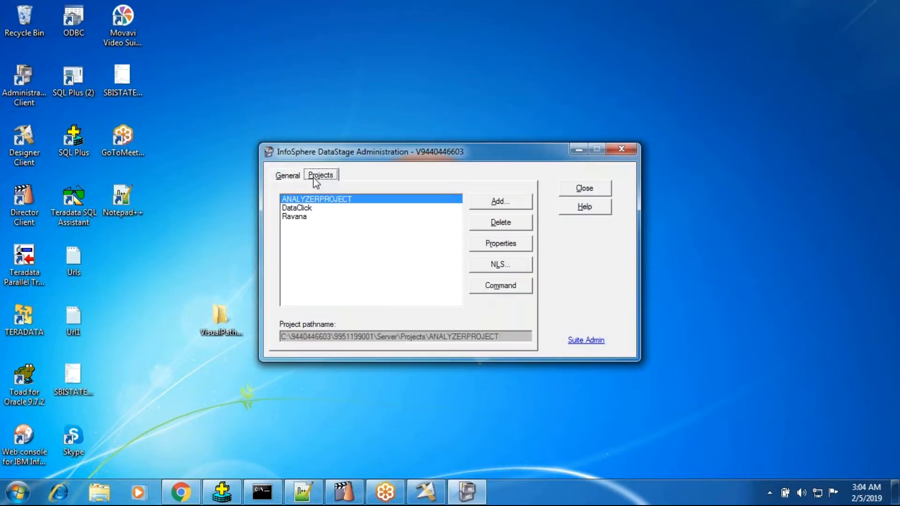
{"action": "left_click", "coordinate": [305, 217]}
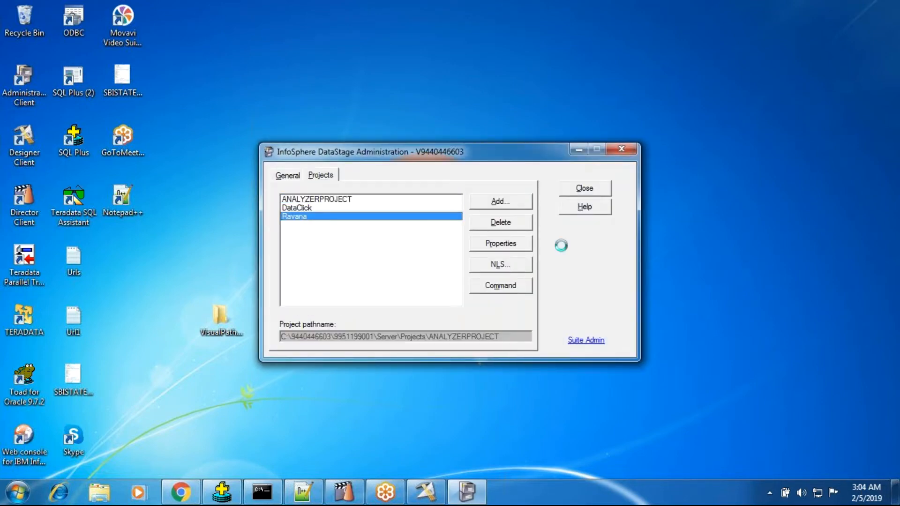
{"action": "left_click", "coordinate": [526, 246]}
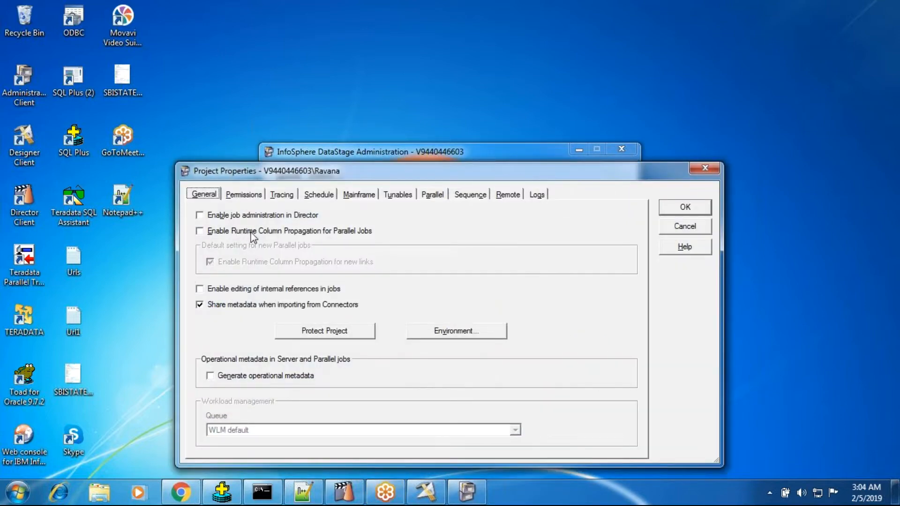
{"action": "left_click", "coordinate": [340, 232]}
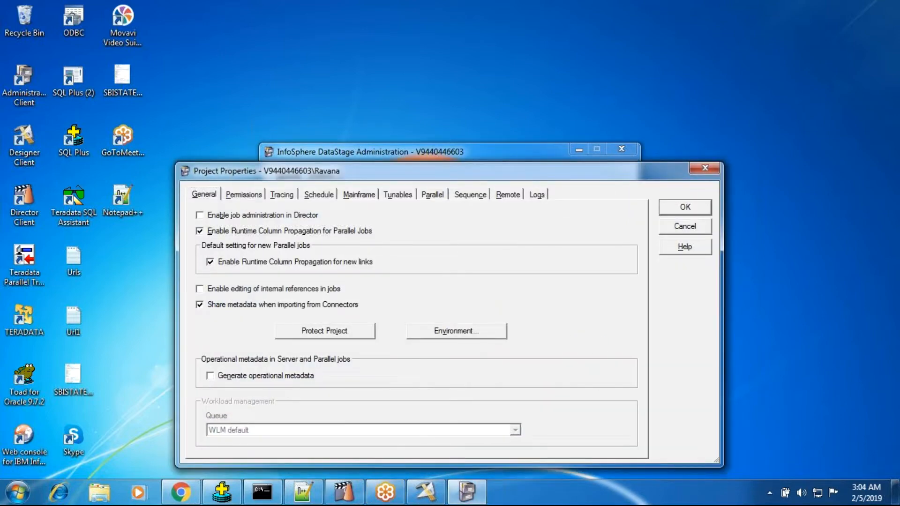
{"action": "key", "text": "Return"}
{"action": "left_click", "coordinate": [579, 188]}
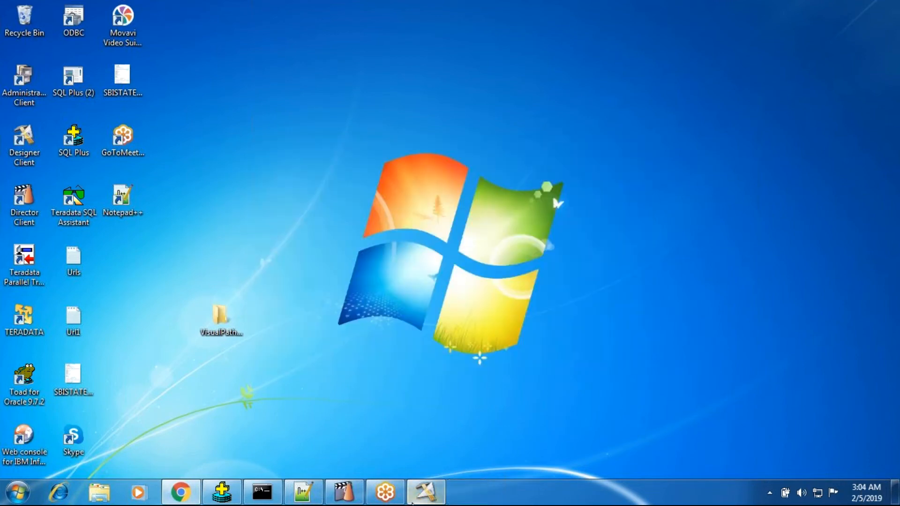
- Switch back to Designer and check the Sequential_File_0 output columns and the job's general properties
{"action": "left_click", "coordinate": [425, 492]}
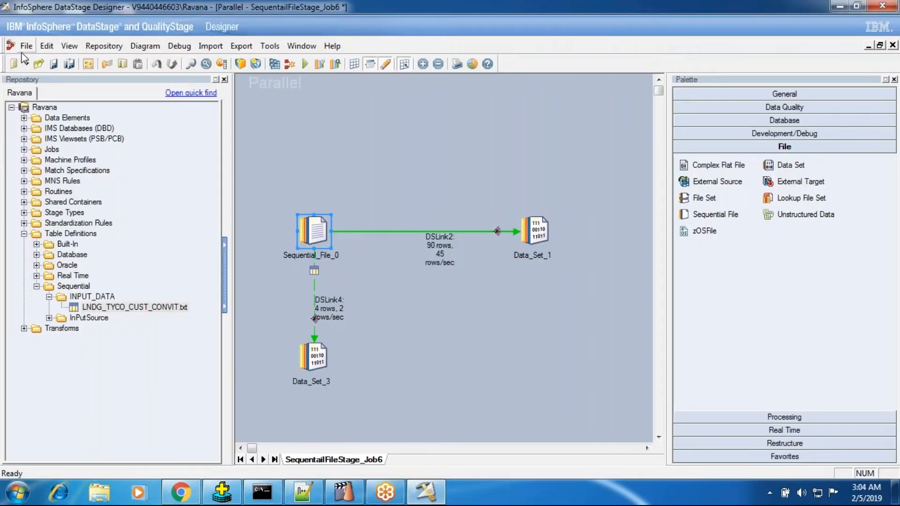
{"action": "double_click", "coordinate": [314, 231]}
{"action": "left_click", "coordinate": [128, 80]}
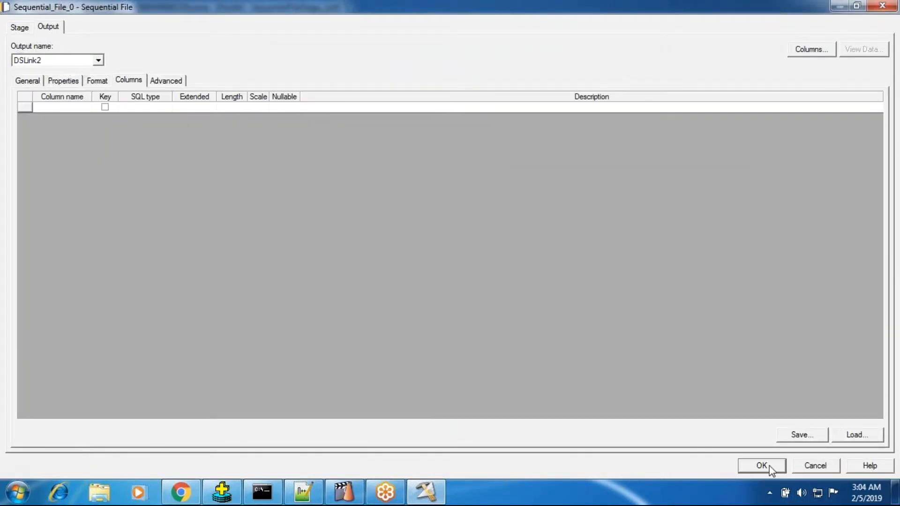
{"action": "left_click", "coordinate": [754, 464]}
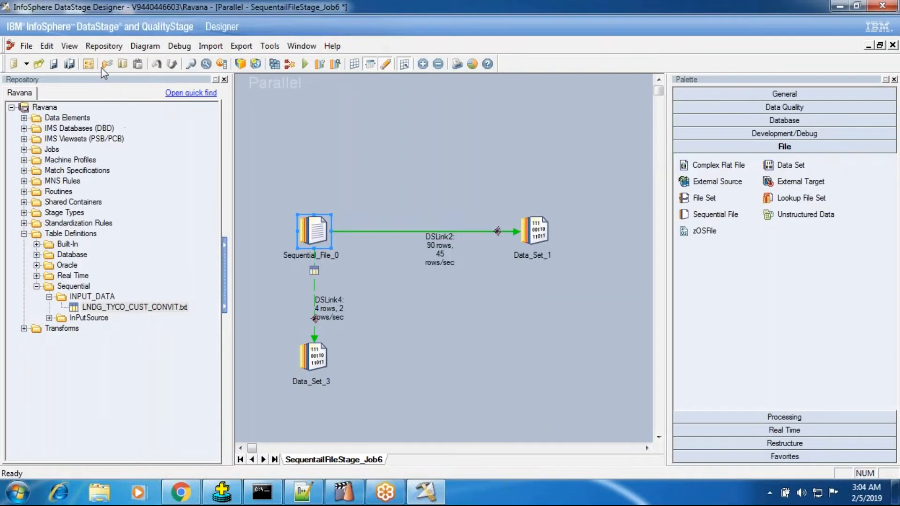
{"action": "left_click", "coordinate": [89, 63]}
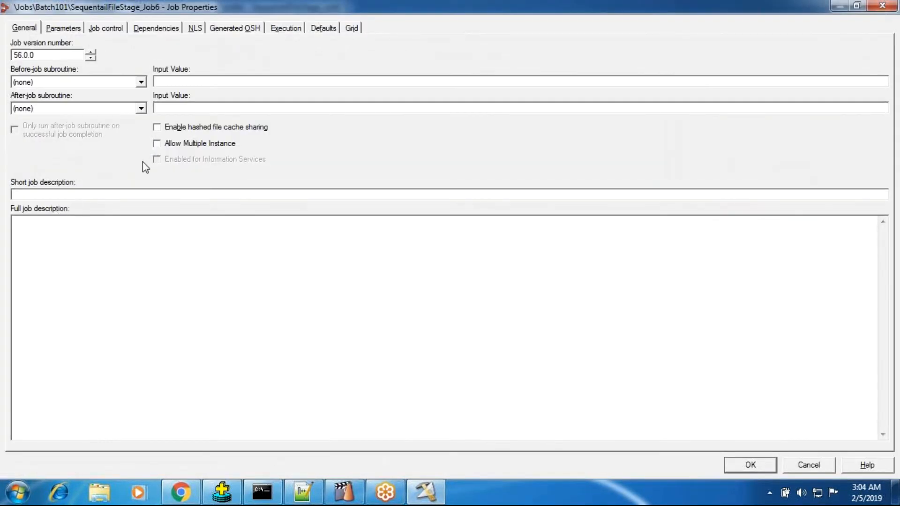
{"action": "left_click", "coordinate": [749, 465]}
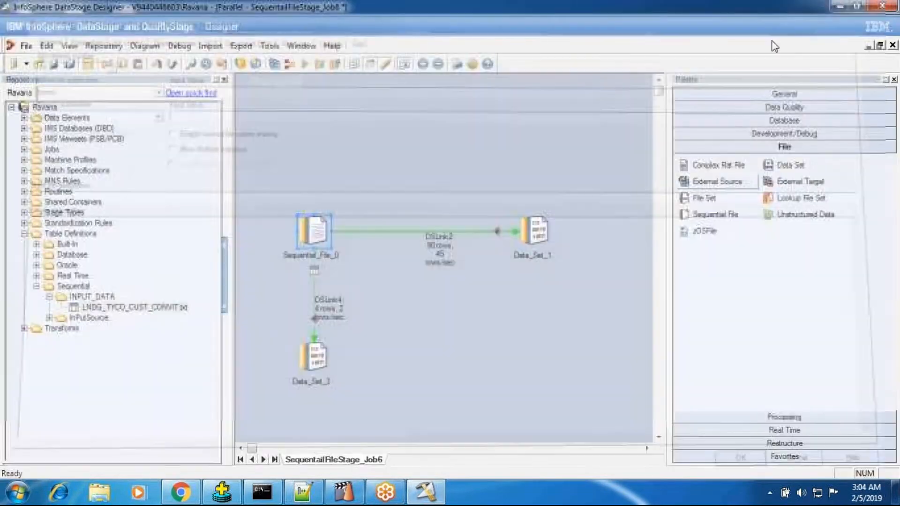
- Close the SequentailFileStage_Job6 job and exit Designer
{"action": "left_click", "coordinate": [892, 46]}
{"action": "left_click", "coordinate": [397, 274]}
{"action": "key", "text": "alt+f"}
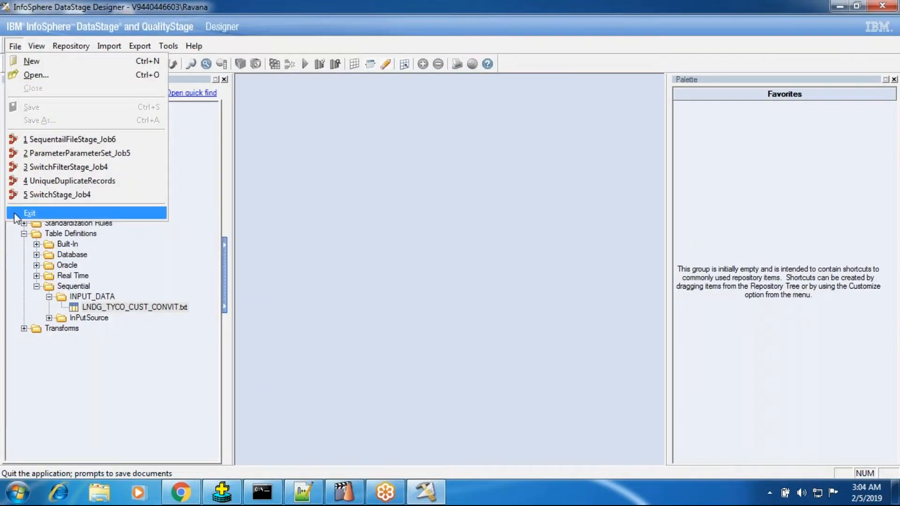
{"action": "left_click", "coordinate": [19, 213]}
- Refresh the desktop, relaunch the Designer client, and log in to the Ravana project with the account password
{"action": "right_click", "coordinate": [321, 389]}
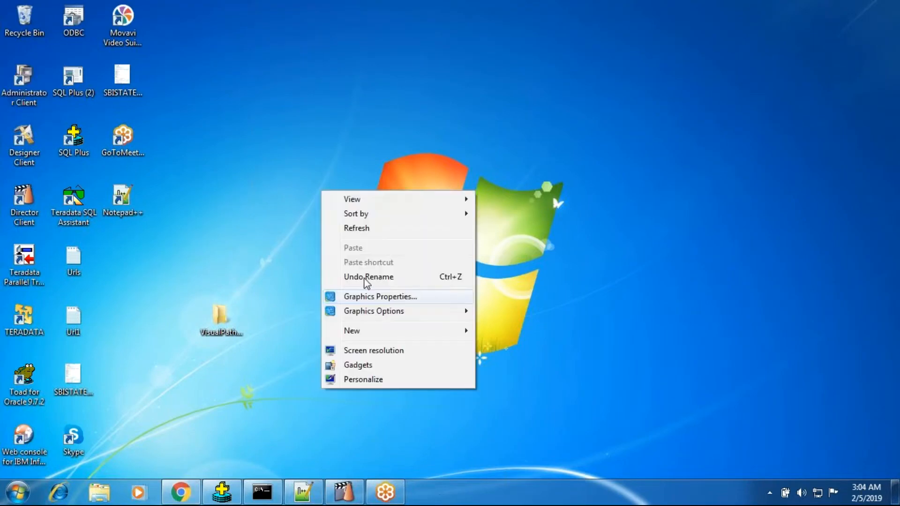
{"action": "left_click", "coordinate": [371, 229]}
{"action": "double_click", "coordinate": [34, 155]}
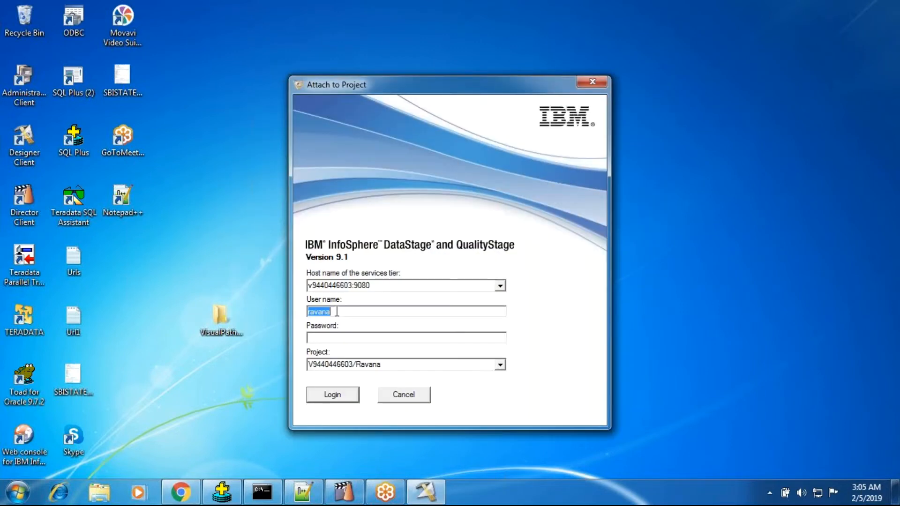
{"action": "key", "text": "Tab"}
{"action": "type", "text": "*******"}
{"action": "left_click", "coordinate": [339, 394]}
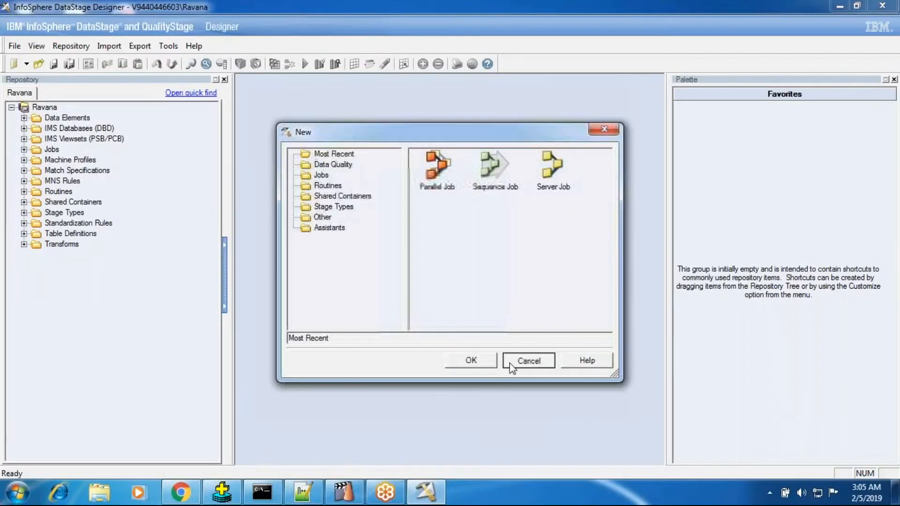
{"action": "left_click", "coordinate": [527, 304]}
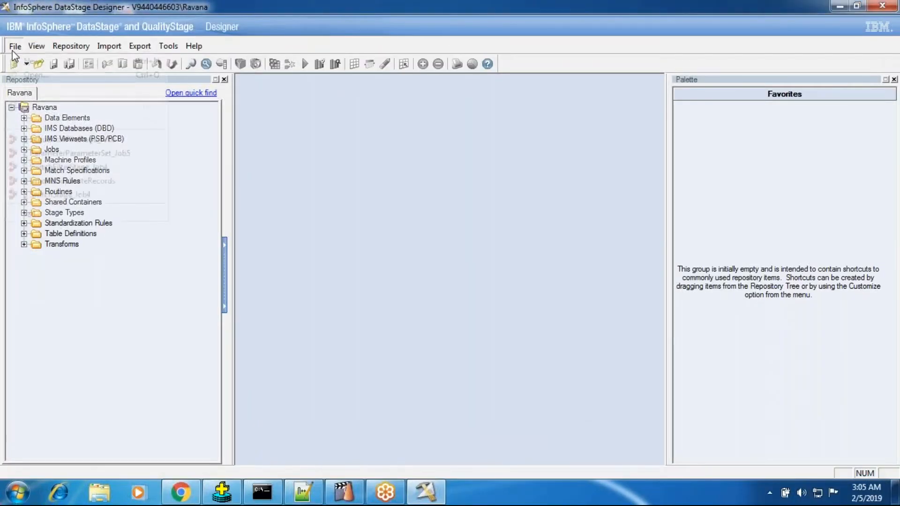
{"action": "left_click", "coordinate": [15, 46]}
{"action": "left_click", "coordinate": [33, 75]}
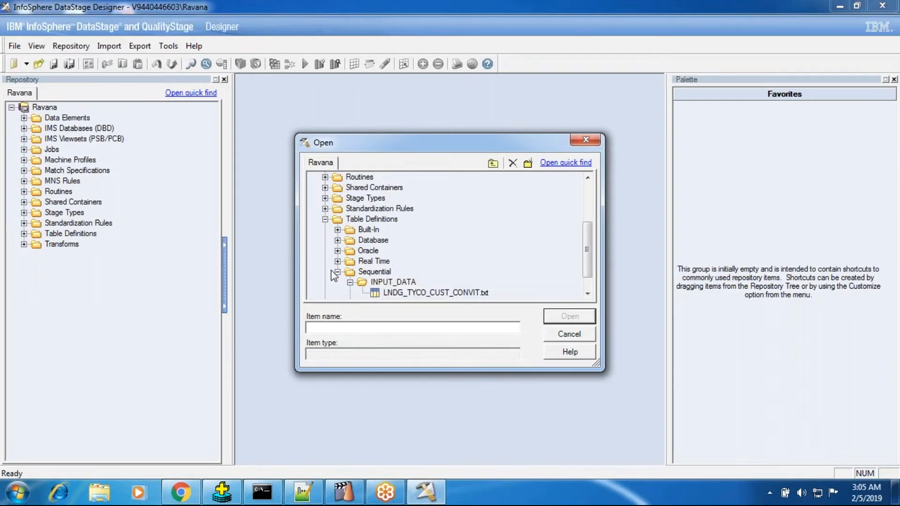
{"action": "left_click", "coordinate": [573, 334]}
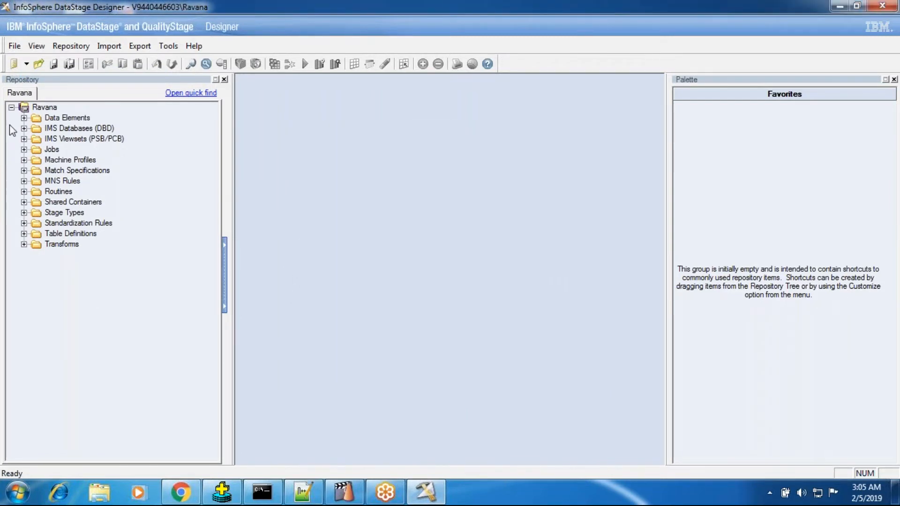
- Open the SequentailFileStage_Job6 job from the Batch101 folder under Jobs in the repository
{"action": "left_click", "coordinate": [24, 149]}
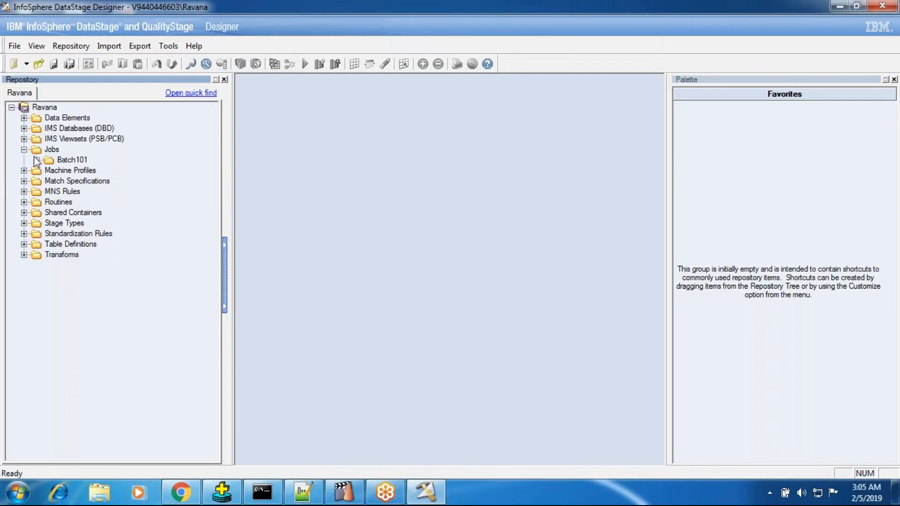
{"action": "left_click", "coordinate": [36, 160]}
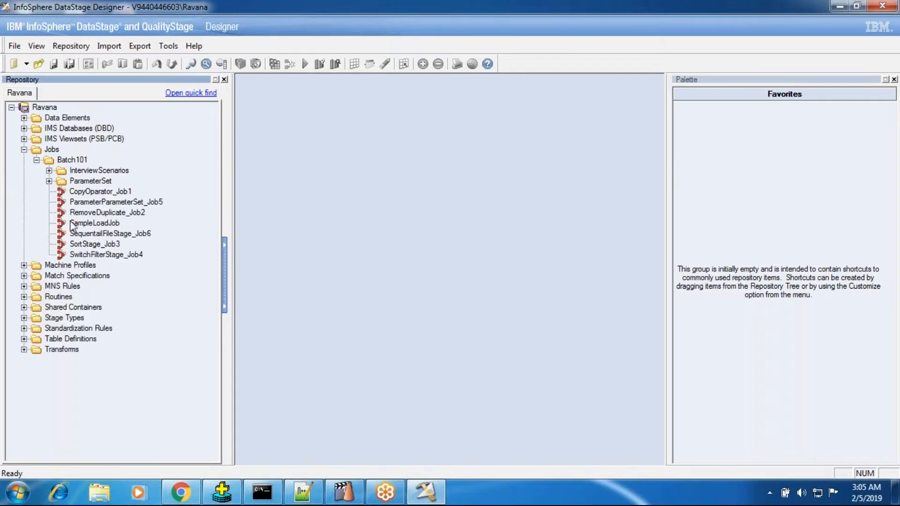
{"action": "left_click", "coordinate": [106, 237]}
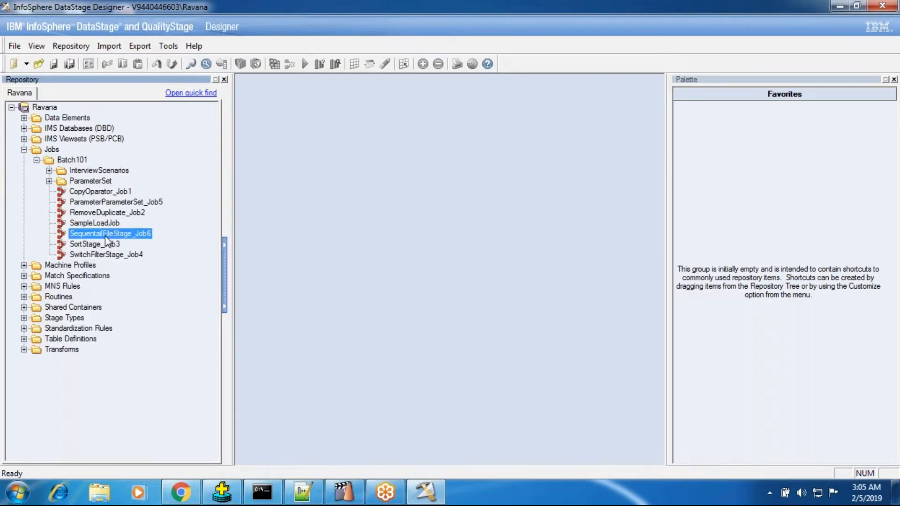
{"action": "double_click", "coordinate": [105, 235]}
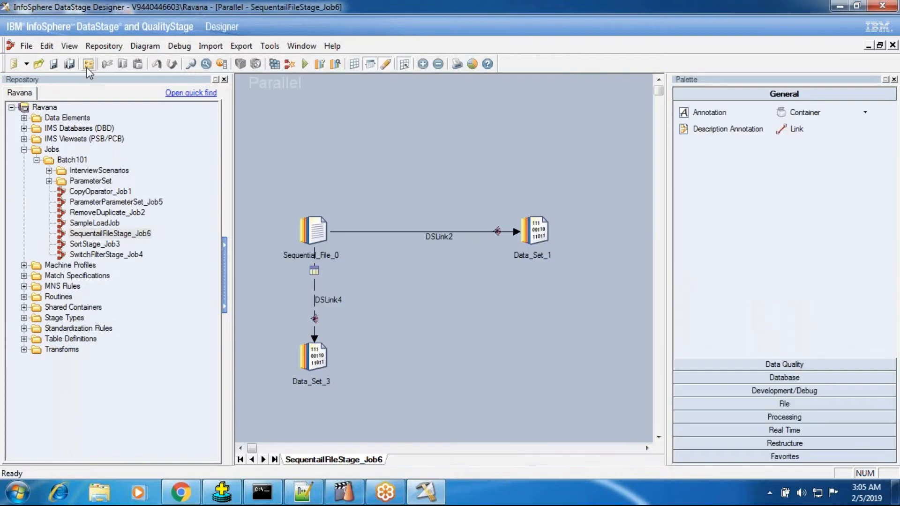
- Enable Runtime Column Propagation for new links in the job properties, and apply it to all existing links in the job
{"action": "left_click", "coordinate": [88, 65]}
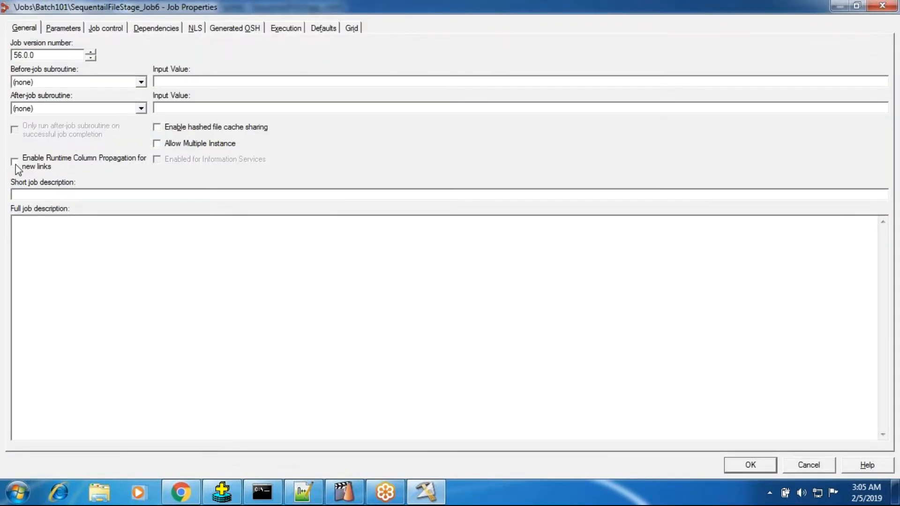
{"action": "left_click", "coordinate": [37, 165]}
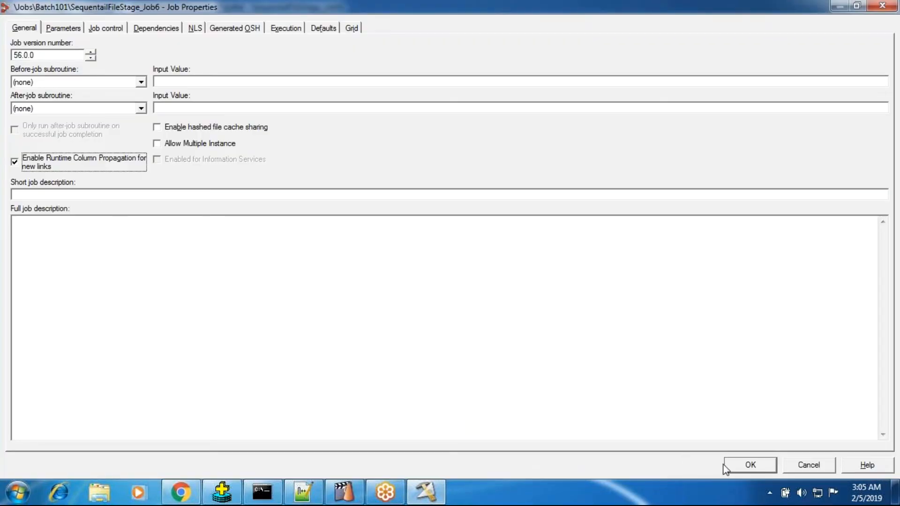
{"action": "left_click", "coordinate": [747, 465]}
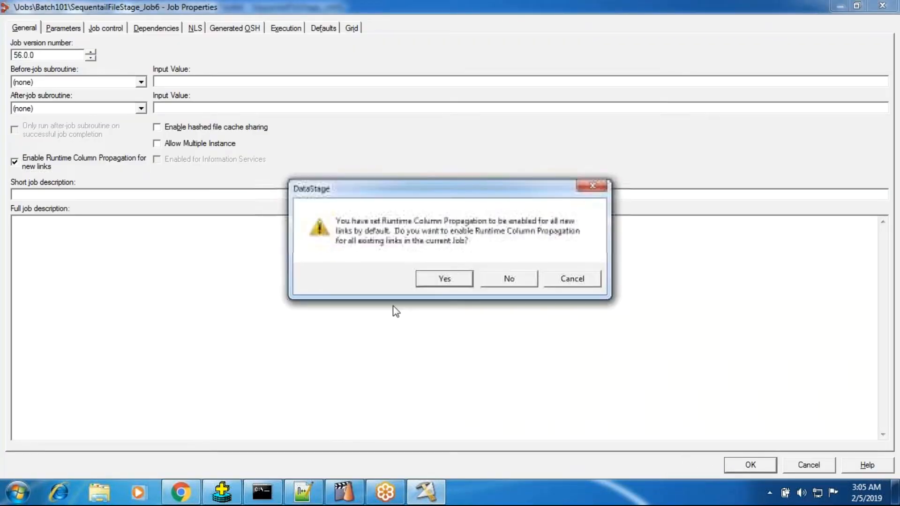
{"action": "left_click", "coordinate": [464, 278]}
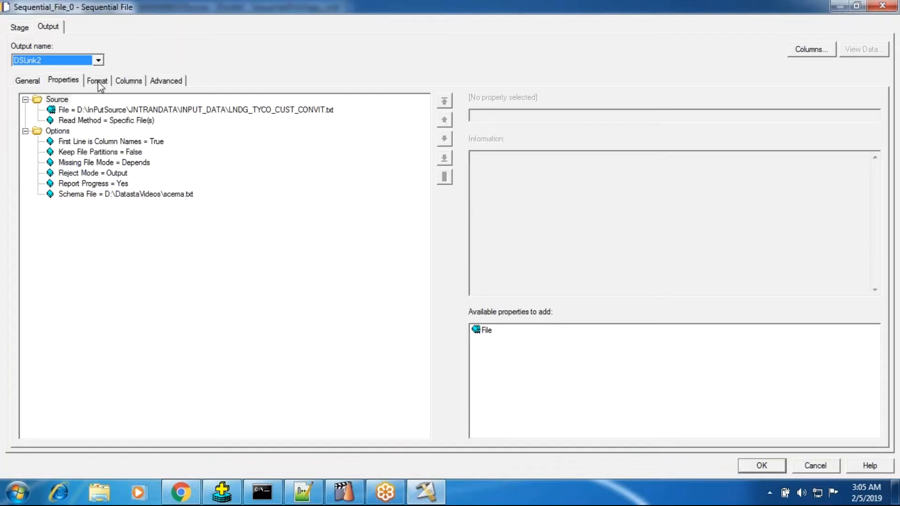
- Check the runtime column propagation setting and Schema File property of Sequential_File_0, and the input properties of Data_Set_1
{"action": "left_click", "coordinate": [125, 80]}
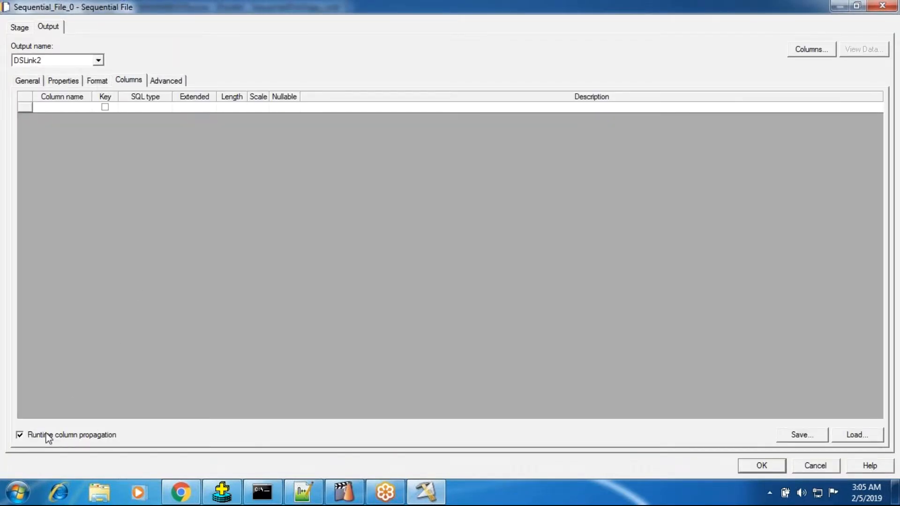
{"action": "left_click", "coordinate": [762, 466]}
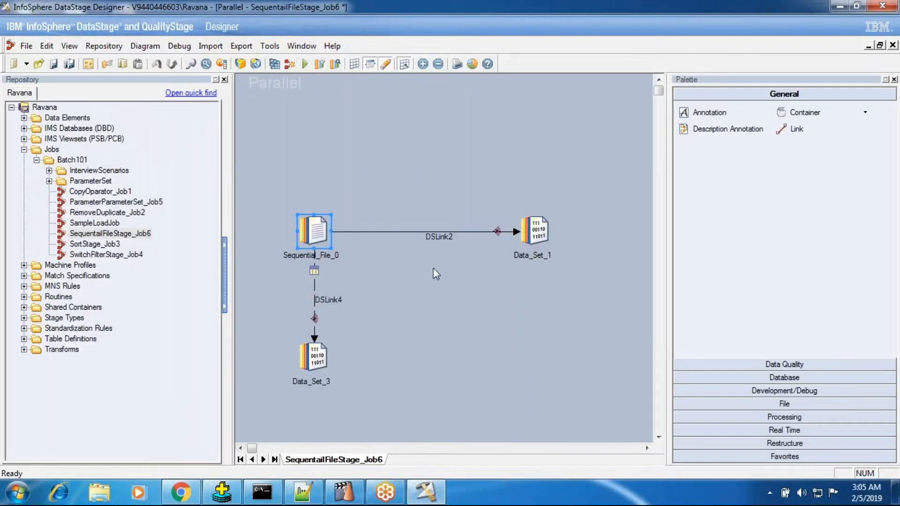
{"action": "double_click", "coordinate": [315, 230]}
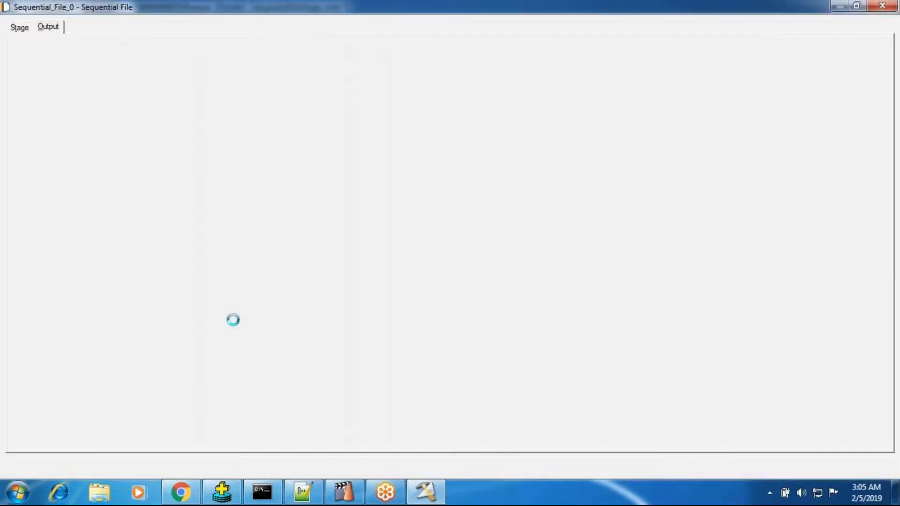
{"action": "left_click", "coordinate": [159, 198]}
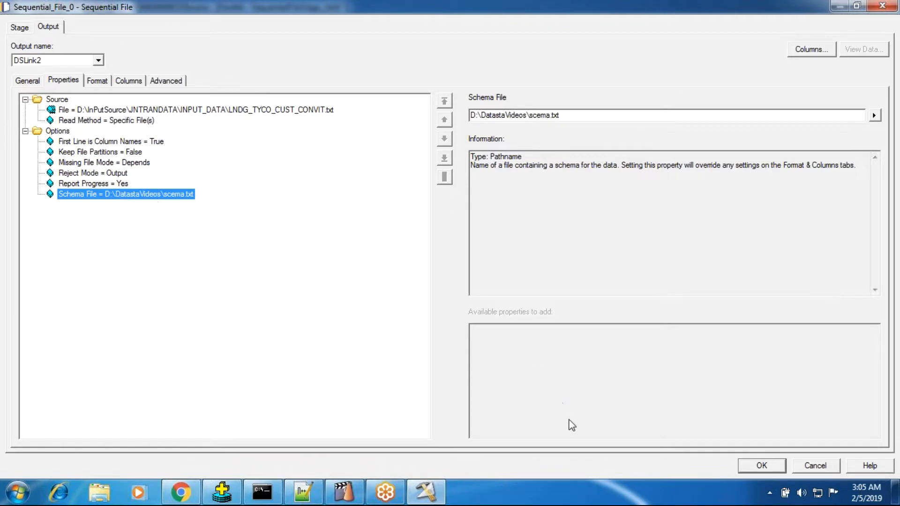
{"action": "left_click", "coordinate": [761, 465]}
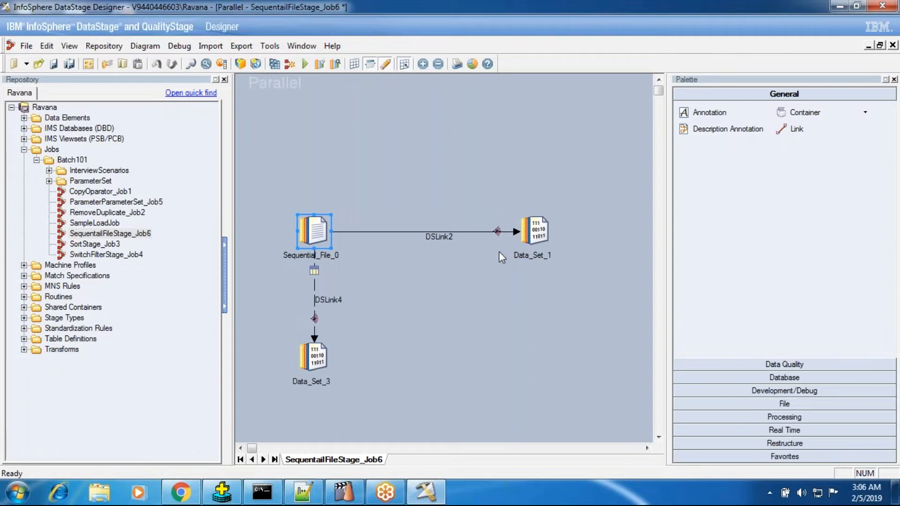
{"action": "double_click", "coordinate": [532, 234]}
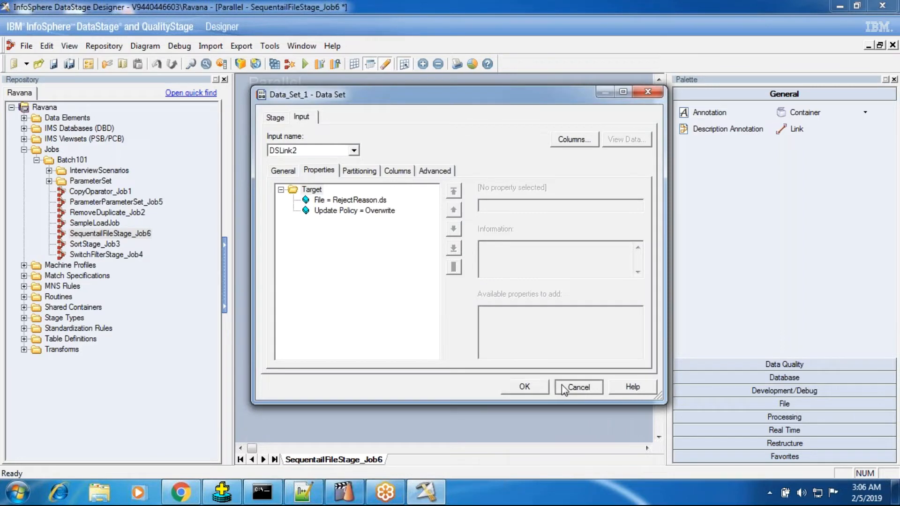
{"action": "left_click", "coordinate": [563, 386]}
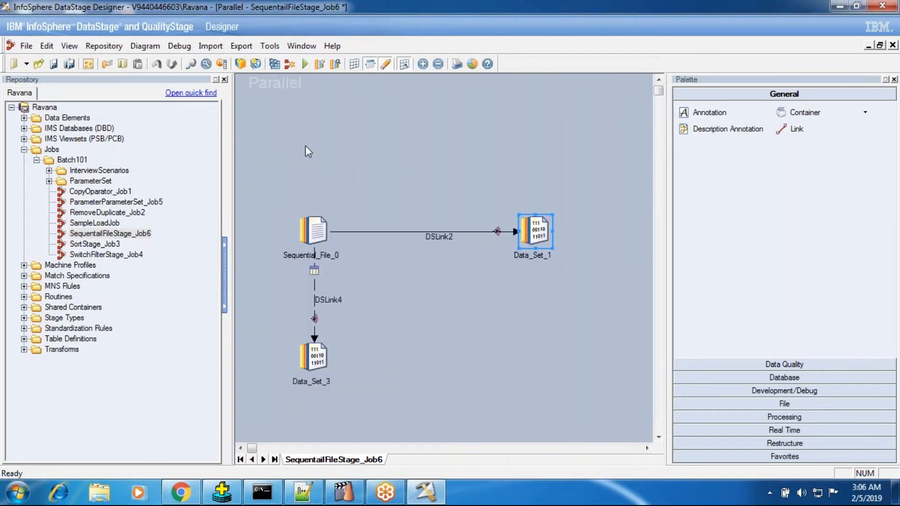
- Remove the Schema File property from the Sequential_File_0 output options
{"action": "double_click", "coordinate": [311, 228]}
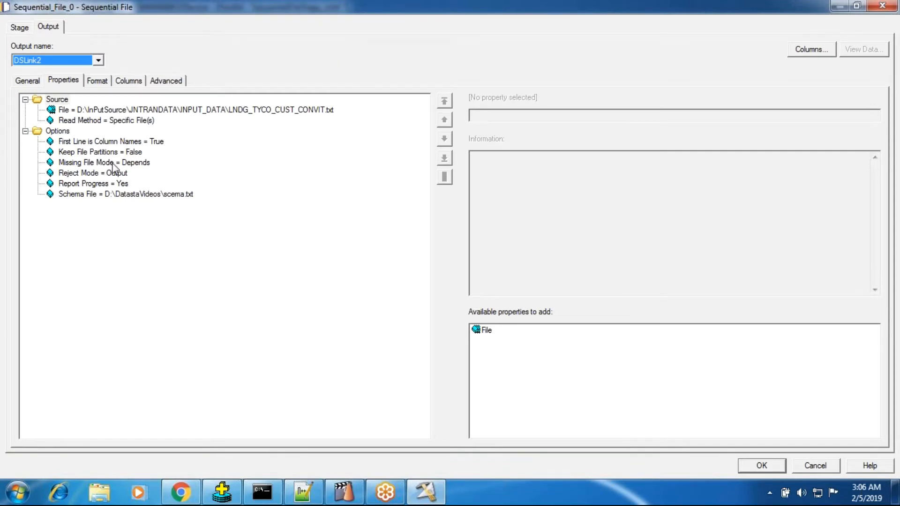
{"action": "right_click", "coordinate": [79, 194]}
{"action": "left_click", "coordinate": [95, 207]}
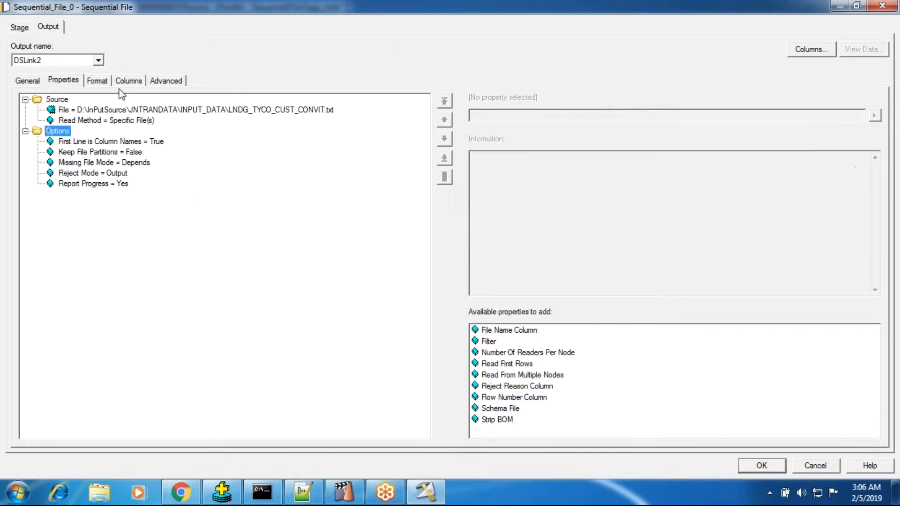
- Load all columns of the LNDG_TYCO_CUST_CONVIT.txt table definition from Sequential\INPUT_DATA into the DSLink2 output of Sequential_File_0, and save the stage
{"action": "left_click", "coordinate": [129, 81]}
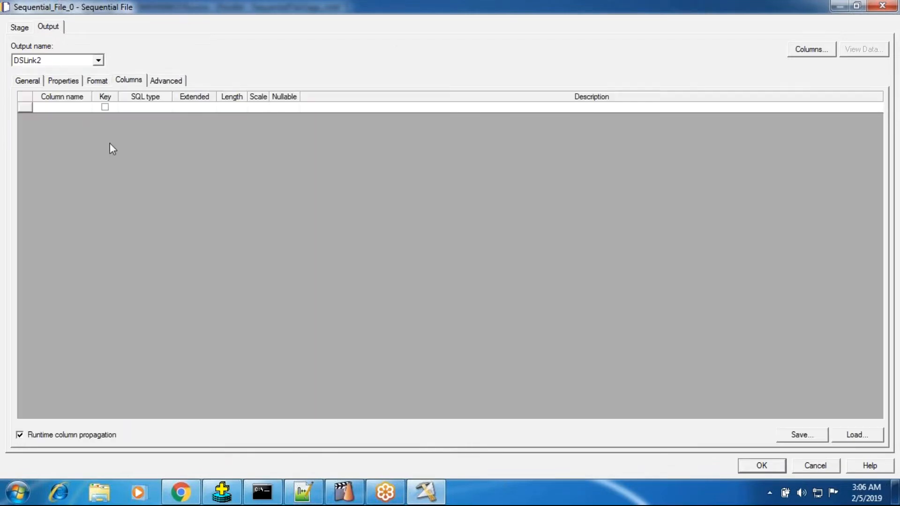
{"action": "left_click", "coordinate": [840, 434]}
{"action": "left_click", "coordinate": [337, 241]}
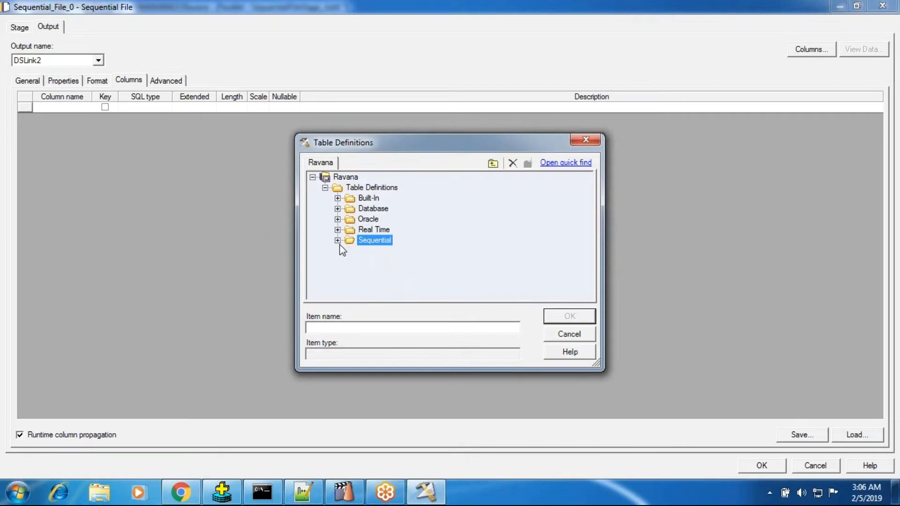
{"action": "left_click", "coordinate": [338, 241]}
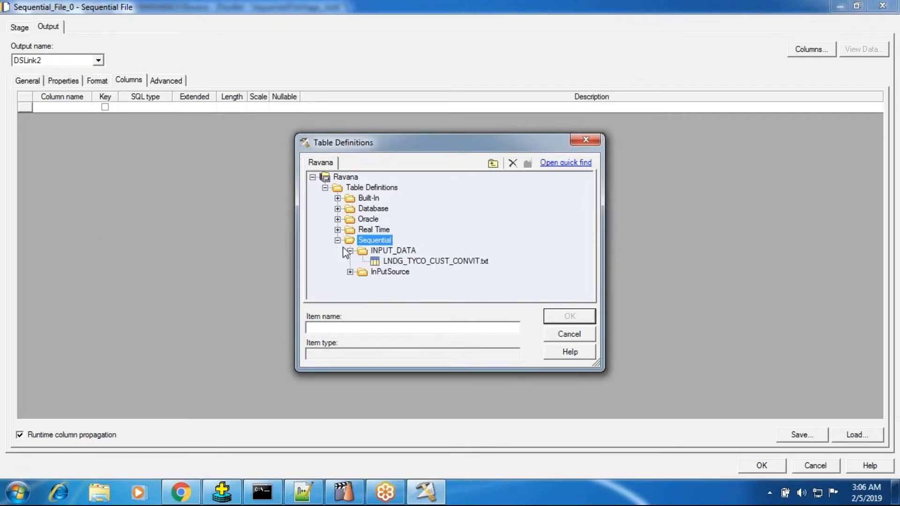
{"action": "left_click", "coordinate": [364, 252]}
{"action": "left_click", "coordinate": [472, 262]}
{"action": "left_click", "coordinate": [568, 315]}
{"action": "key", "text": "Return"}
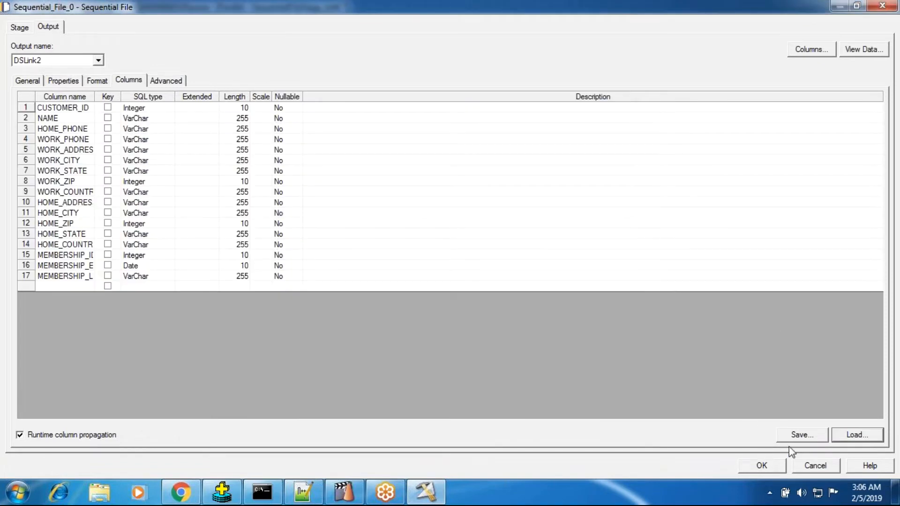
{"action": "left_click", "coordinate": [761, 464]}
- Review the Sequential_File_0 Reject Mode, the optional properties that can be added, the format settings and the source file path
{"action": "double_click", "coordinate": [376, 223]}
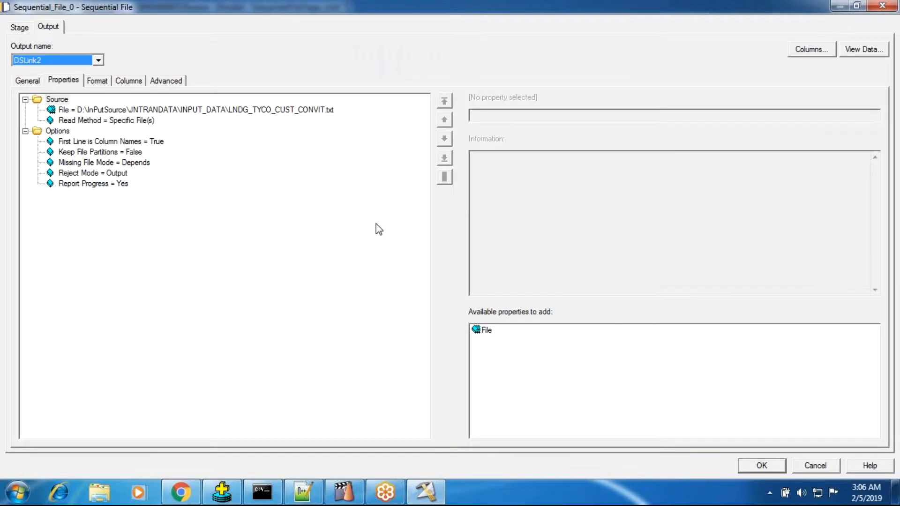
{"action": "left_click", "coordinate": [100, 175]}
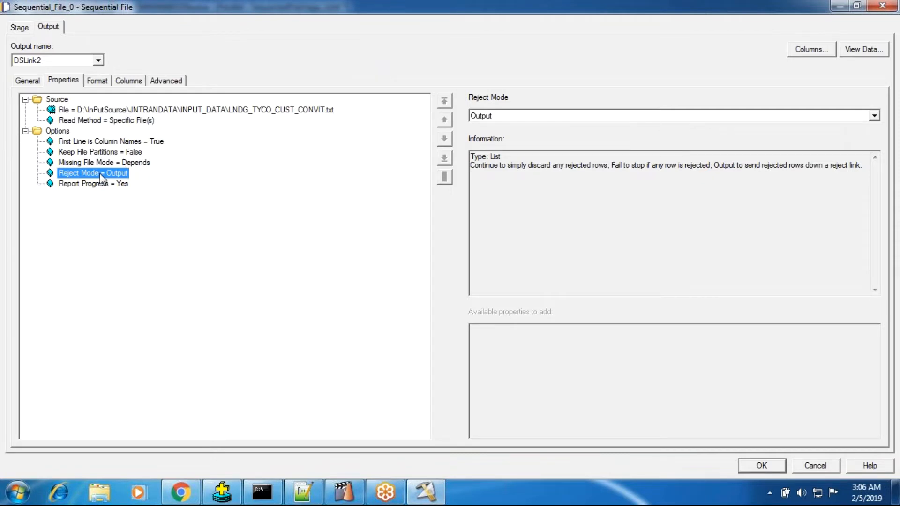
{"action": "left_click", "coordinate": [58, 131]}
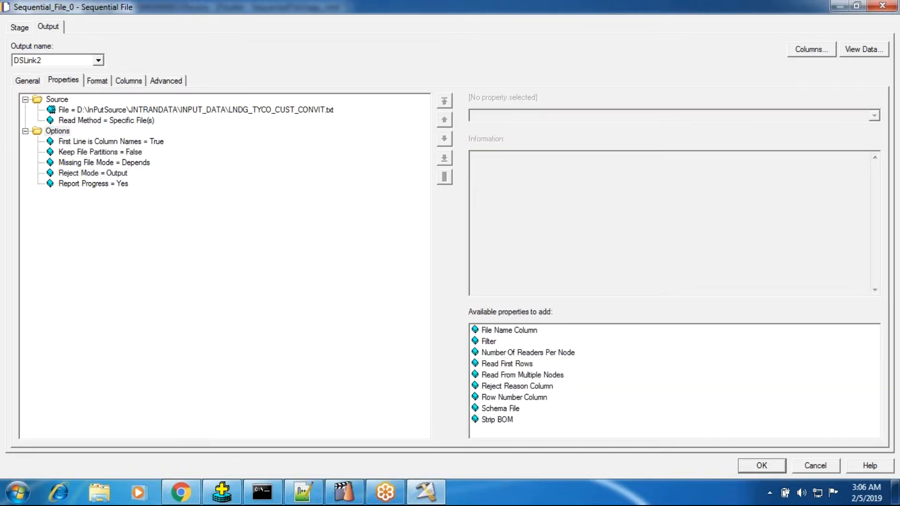
{"action": "left_click", "coordinate": [123, 82]}
{"action": "left_click", "coordinate": [106, 83]}
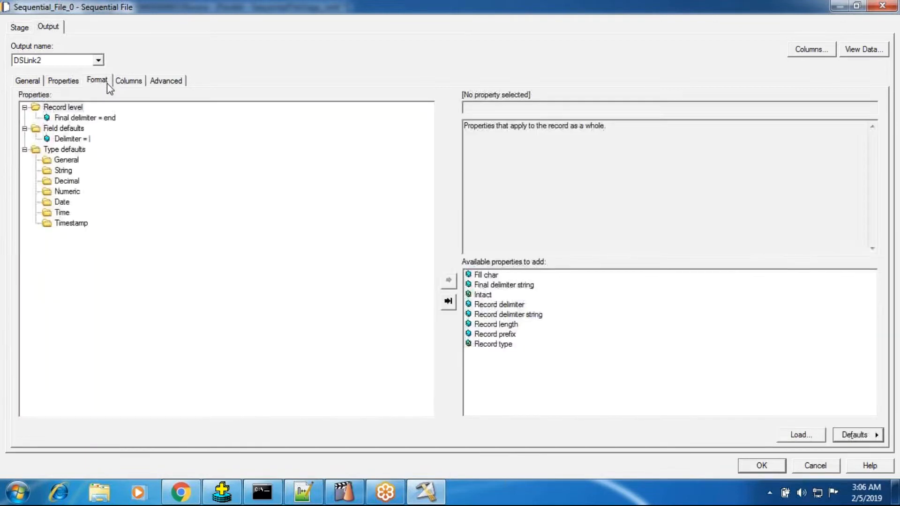
{"action": "left_click", "coordinate": [54, 82]}
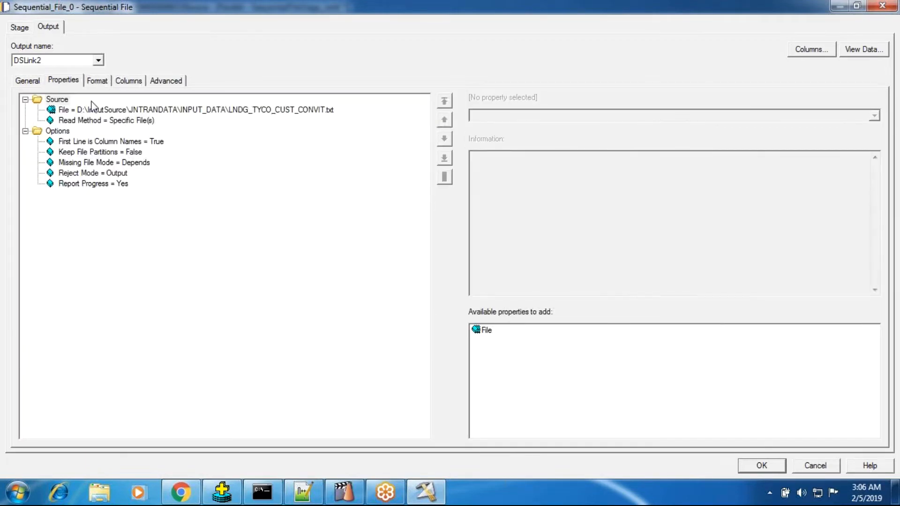
{"action": "left_click", "coordinate": [57, 131]}
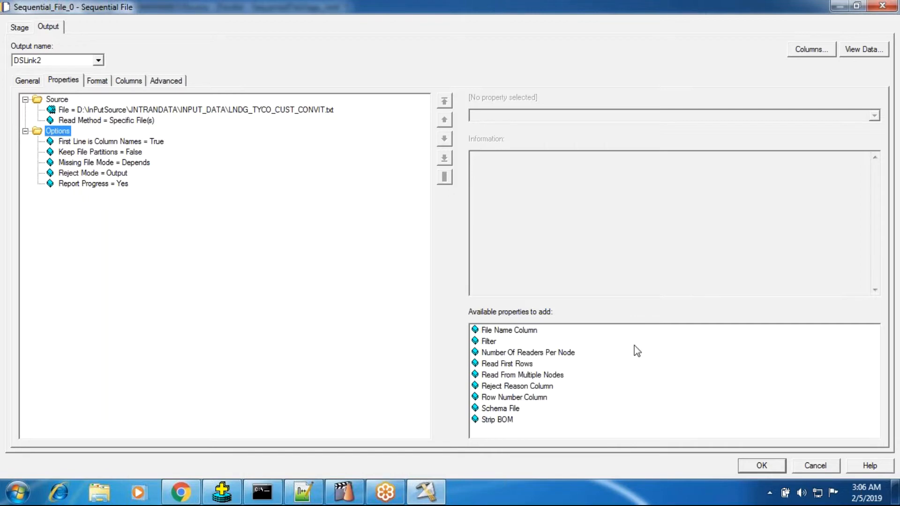
{"action": "left_click", "coordinate": [68, 111]}
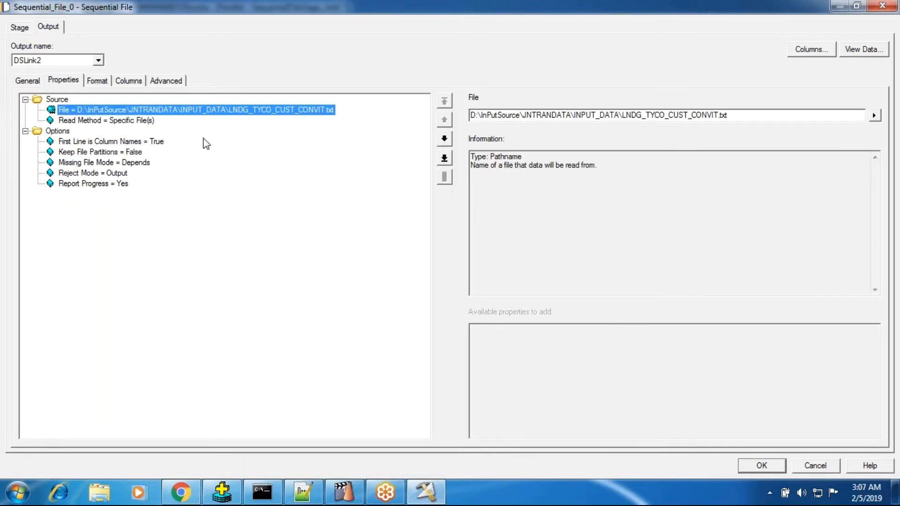
- Delete all the loaded column definitions from the DSLink2 output and return to the stage's output properties
{"action": "left_click", "coordinate": [129, 83]}
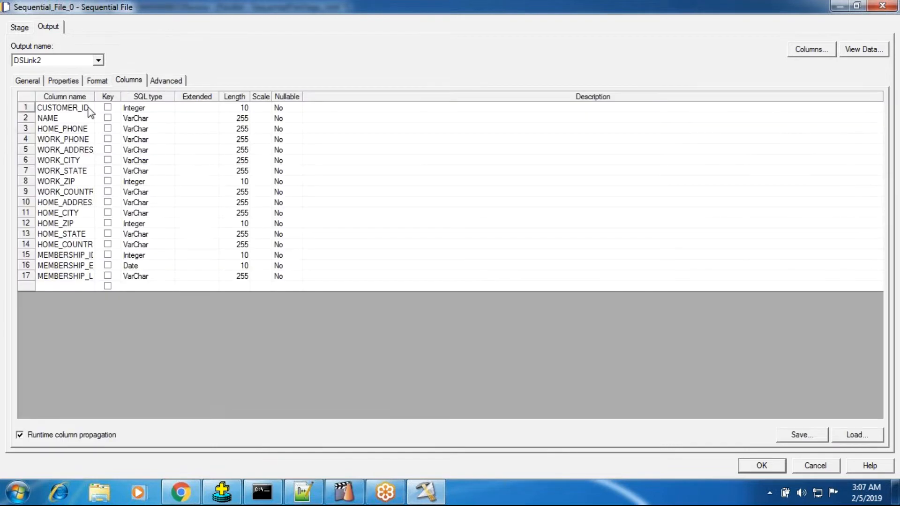
{"action": "left_click", "coordinate": [25, 100]}
{"action": "key", "text": "Delete"}
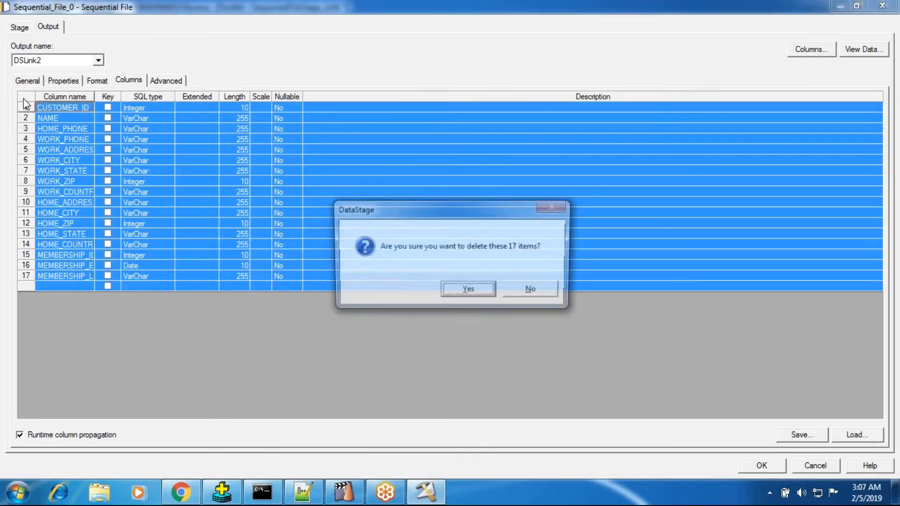
{"action": "left_click", "coordinate": [457, 296]}
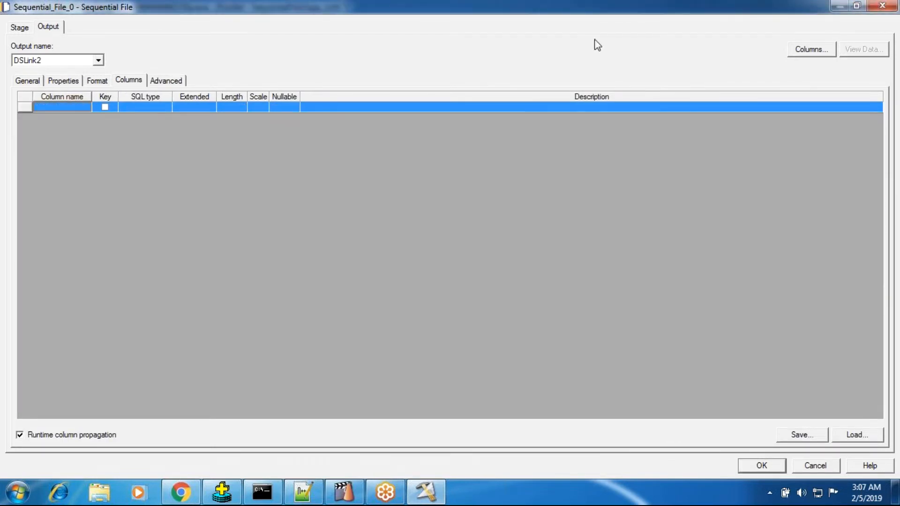
{"action": "left_click", "coordinate": [66, 80]}
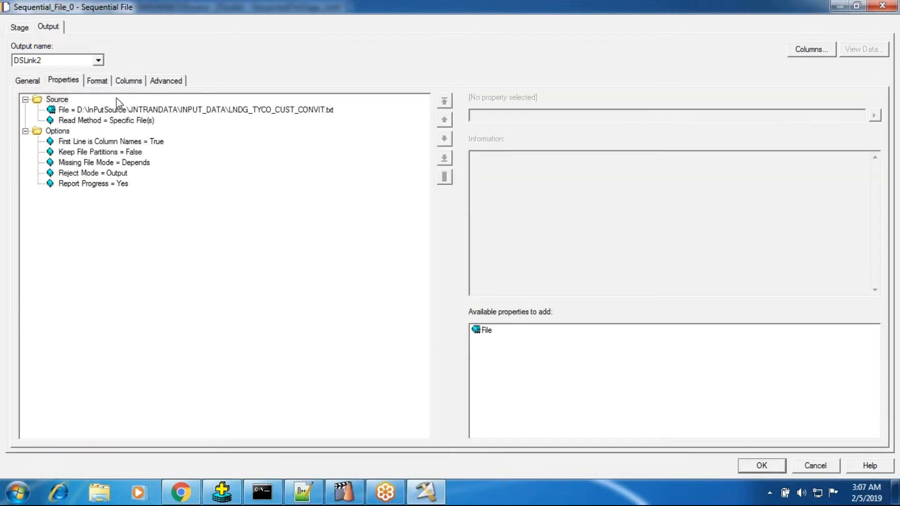
- Switch to Windows Explorer, browse to D:\InPutSource, and examine the contents of the Src_Funnl_1 and Src_Funnl_2 text files
{"action": "left_click", "coordinate": [99, 492]}
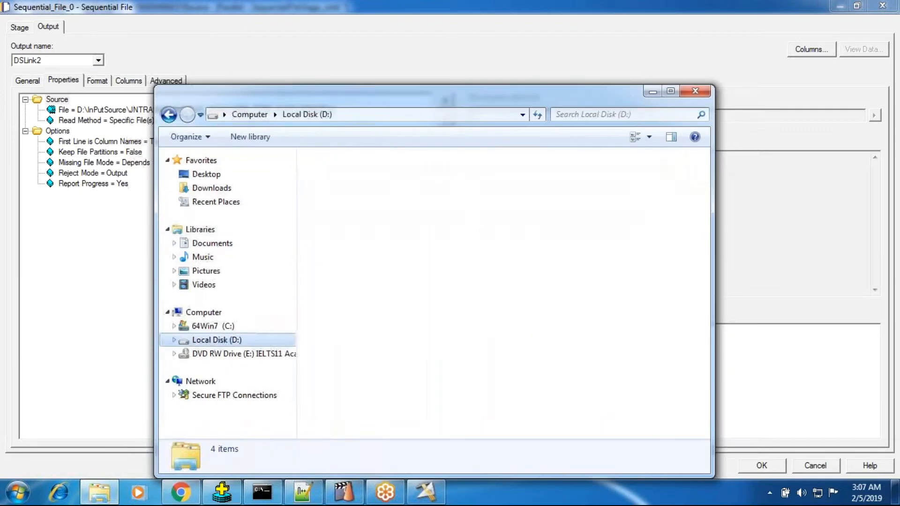
{"action": "left_click", "coordinate": [220, 339]}
{"action": "double_click", "coordinate": [340, 215]}
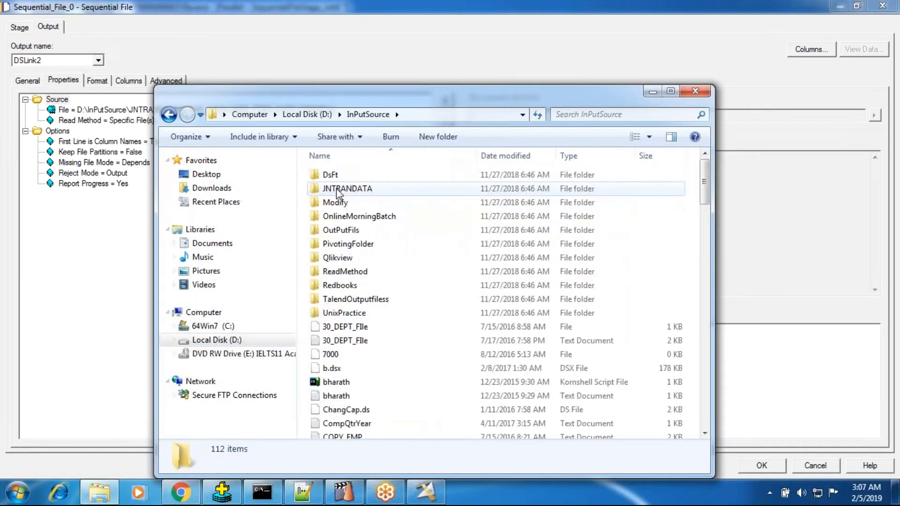
{"action": "scroll", "coordinate": [362, 302], "scroll_direction": "down", "scroll_amount": 13}
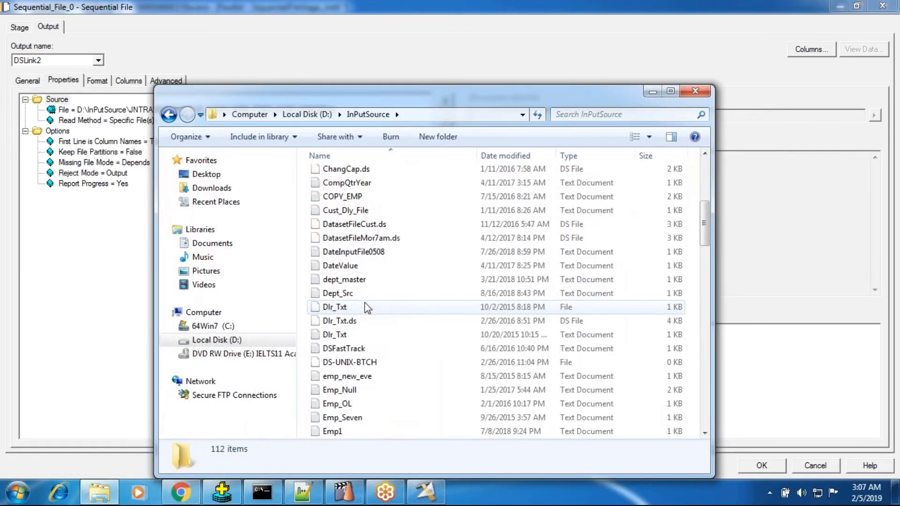
{"action": "scroll", "coordinate": [365, 307], "scroll_direction": "down", "scroll_amount": 13}
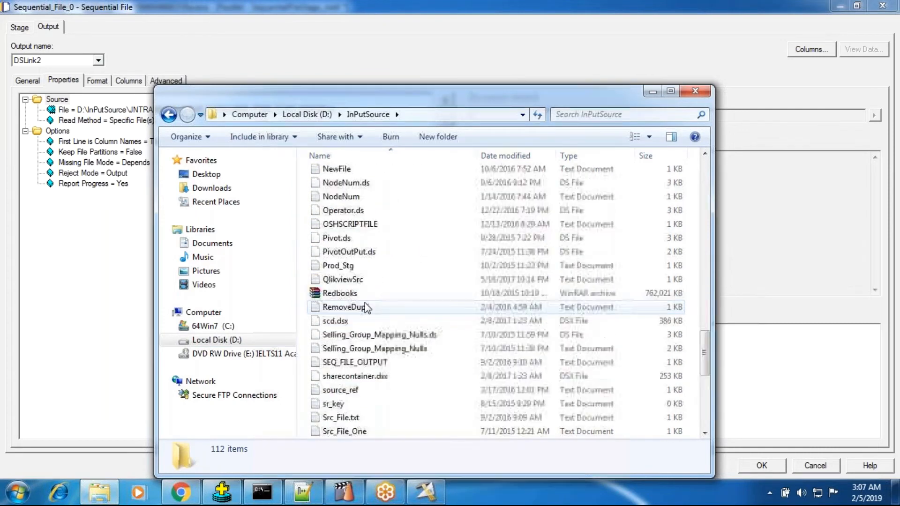
{"action": "scroll", "coordinate": [365, 307], "scroll_direction": "down", "scroll_amount": 4}
{"action": "left_click", "coordinate": [359, 321]}
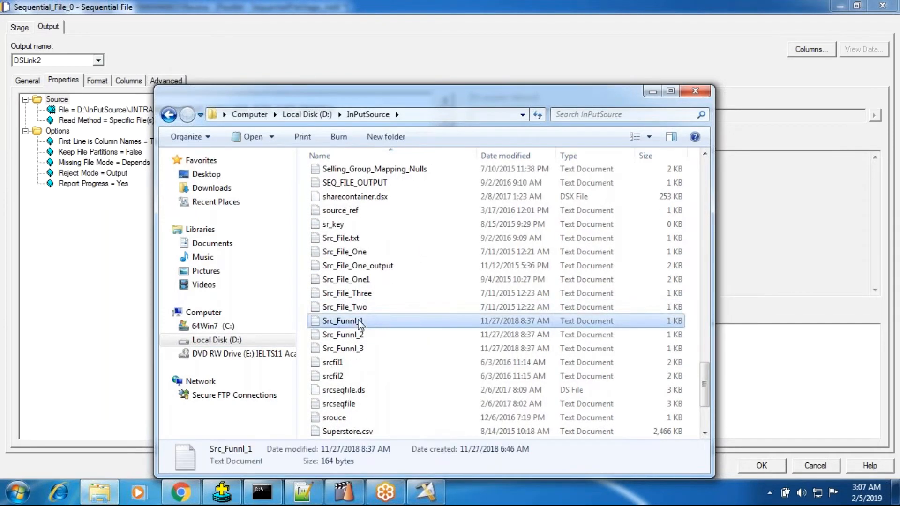
{"action": "double_click", "coordinate": [359, 323]}
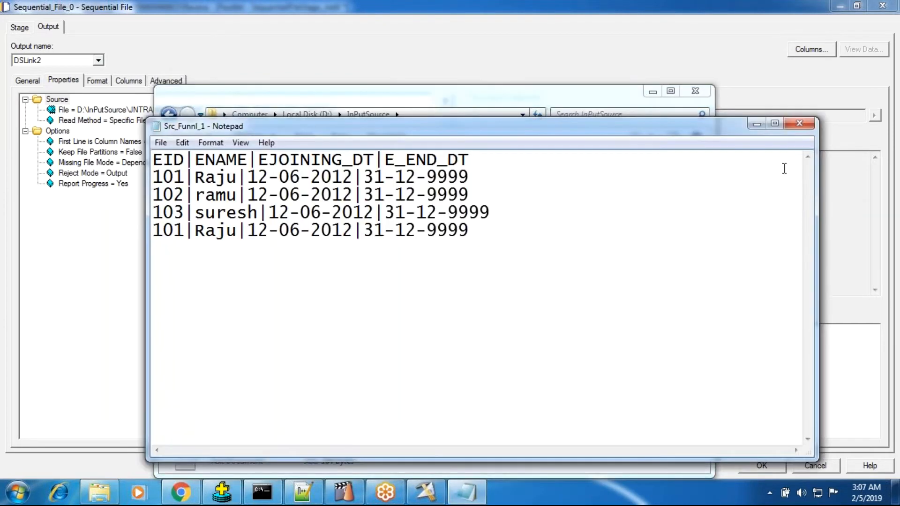
{"action": "left_click", "coordinate": [800, 123]}
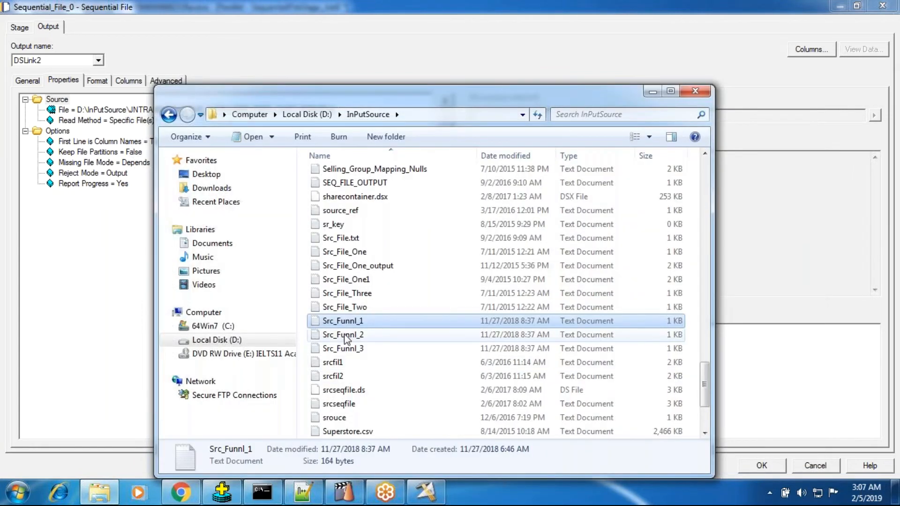
{"action": "double_click", "coordinate": [344, 334]}
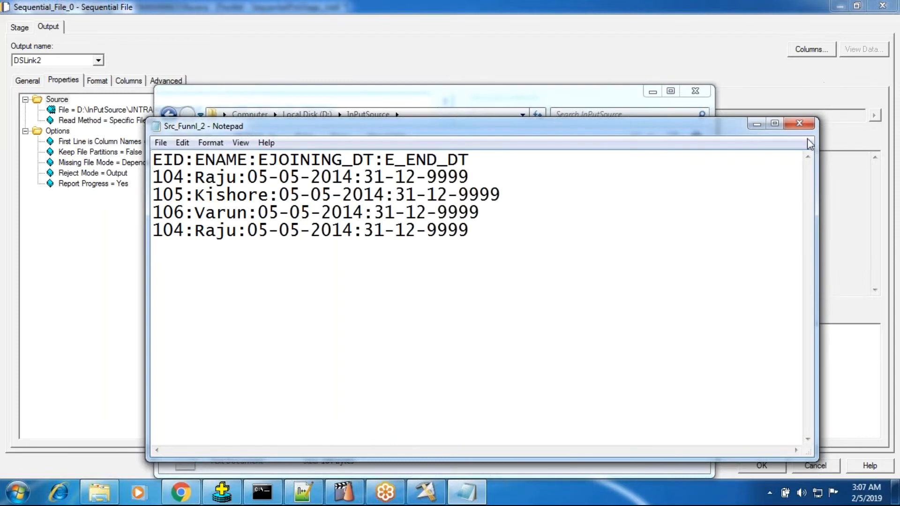
{"action": "left_click", "coordinate": [799, 123]}
- Look through the InPutSource text files and check the contents of srcfil1
{"action": "scroll", "coordinate": [367, 367], "scroll_direction": "down", "scroll_amount": 4}
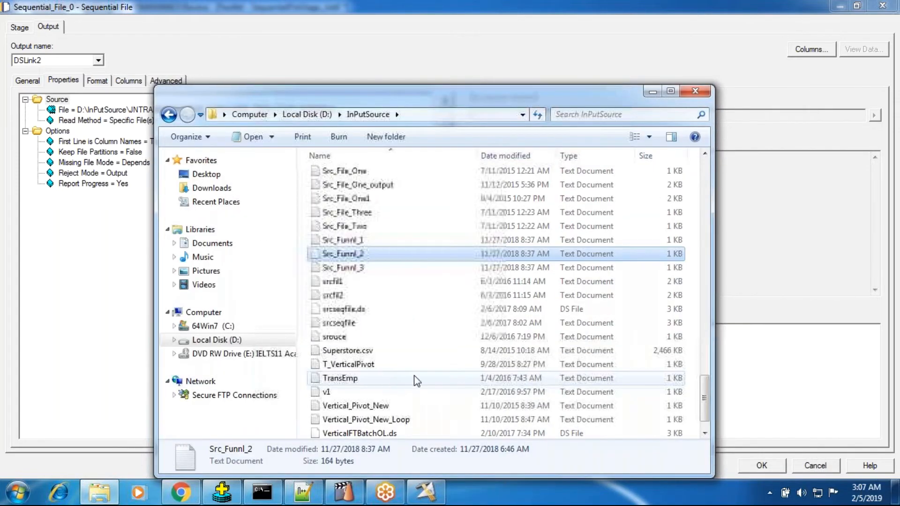
{"action": "scroll", "coordinate": [415, 378], "scroll_direction": "up", "scroll_amount": 10}
{"action": "scroll", "coordinate": [415, 380], "scroll_direction": "up", "scroll_amount": 4}
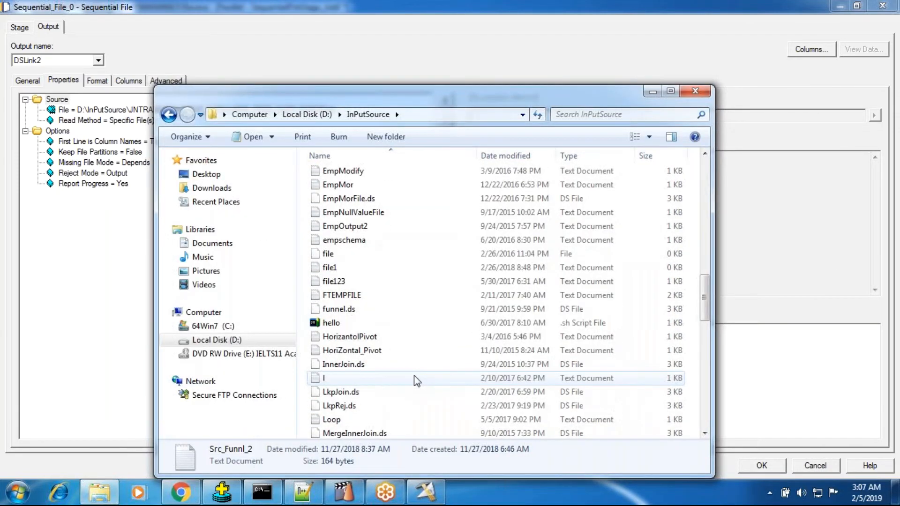
{"action": "scroll", "coordinate": [416, 380], "scroll_direction": "down", "scroll_amount": 4}
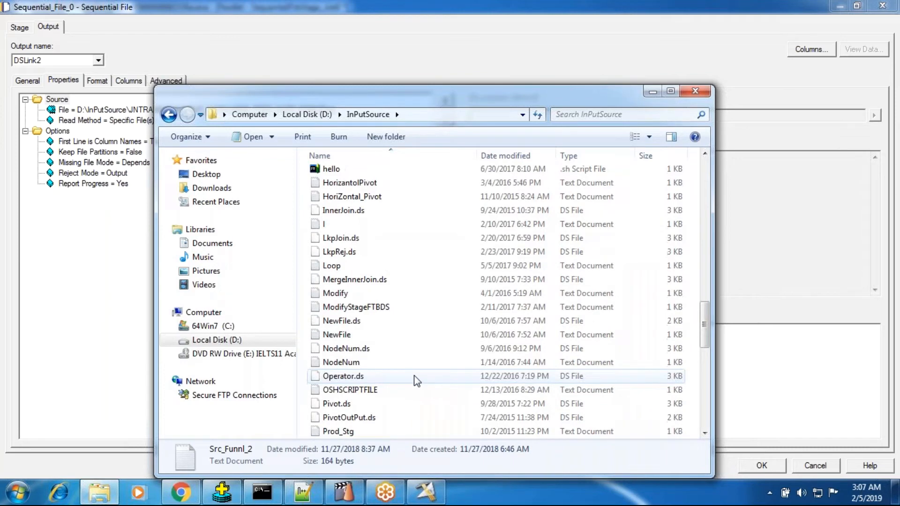
{"action": "scroll", "coordinate": [414, 376], "scroll_direction": "down", "scroll_amount": 9}
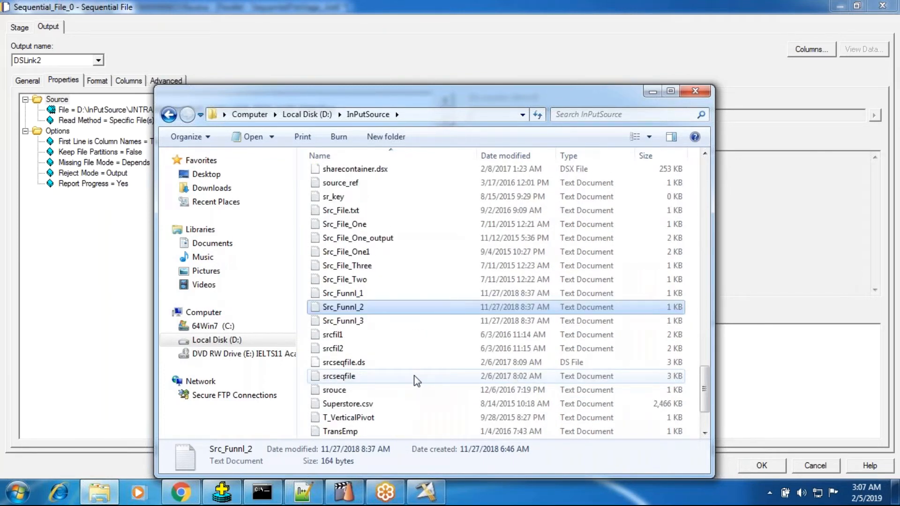
{"action": "left_click", "coordinate": [371, 335]}
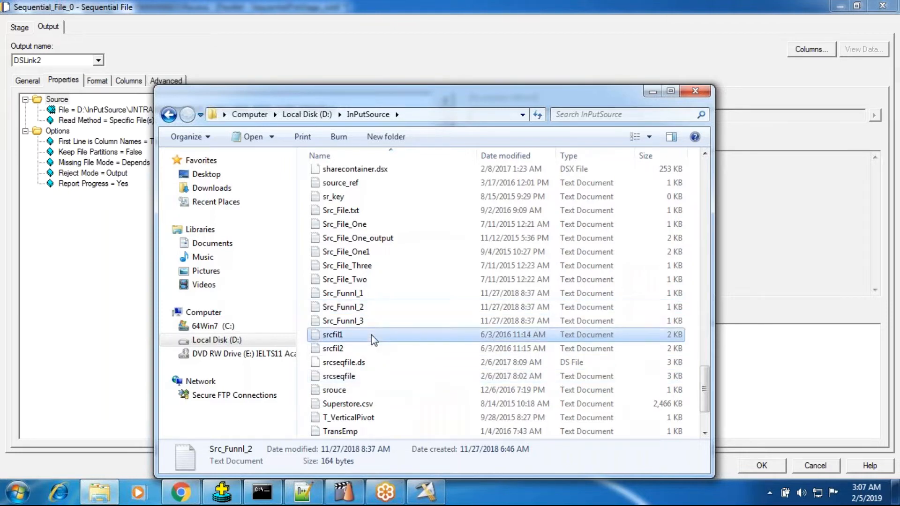
{"action": "double_click", "coordinate": [371, 335]}
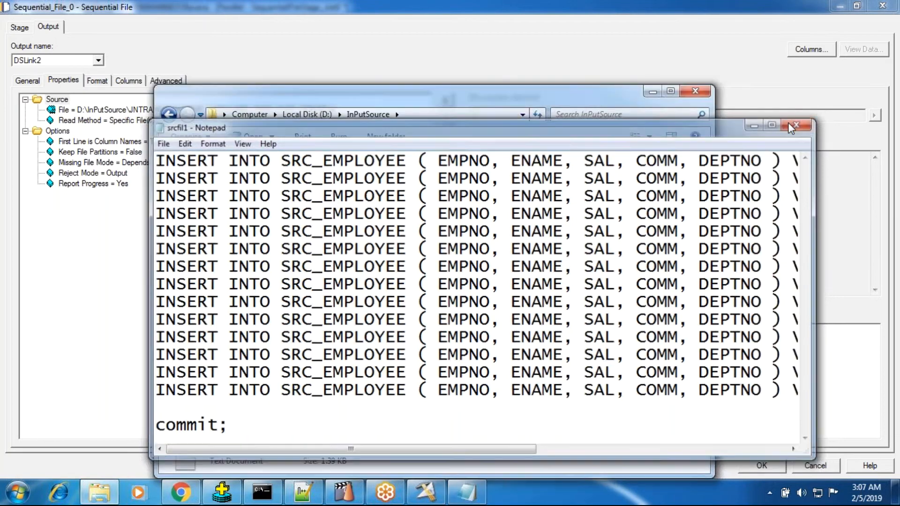
{"action": "left_click", "coordinate": [789, 122]}
- Search the rest of the InPutSource folder and its DsFt subfolder for a suitable sample source file
{"action": "scroll", "coordinate": [334, 338], "scroll_direction": "down", "scroll_amount": 2}
{"action": "scroll", "coordinate": [315, 319], "scroll_direction": "up", "scroll_amount": 3}
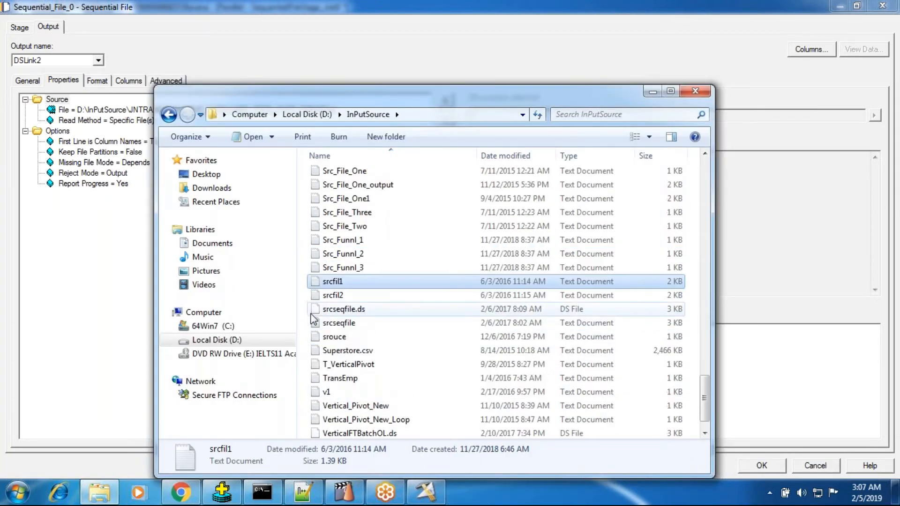
{"action": "scroll", "coordinate": [315, 319], "scroll_direction": "up", "scroll_amount": 5}
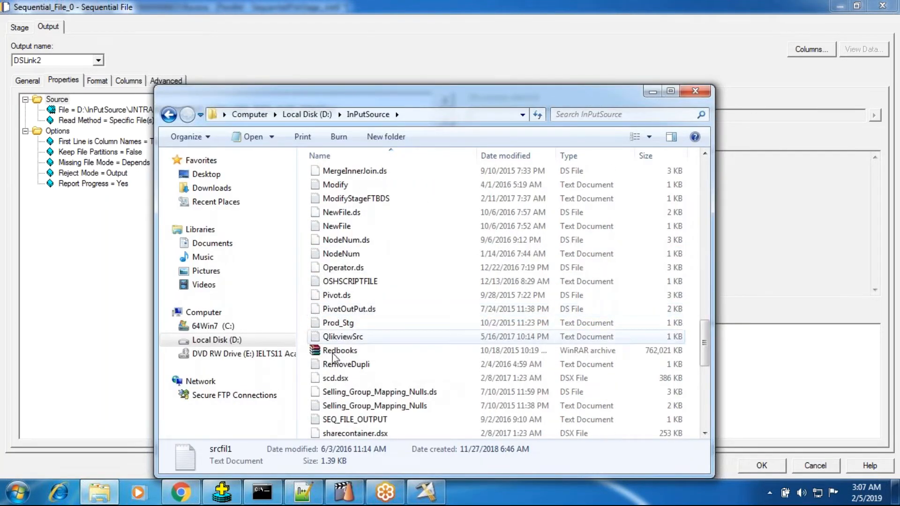
{"action": "scroll", "coordinate": [340, 310], "scroll_direction": "up", "scroll_amount": 8}
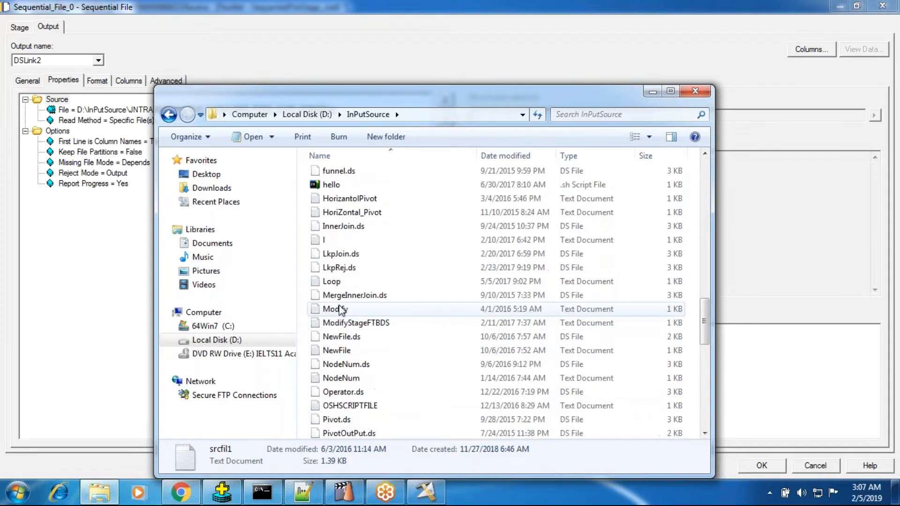
{"action": "scroll", "coordinate": [339, 309], "scroll_direction": "up", "scroll_amount": 8}
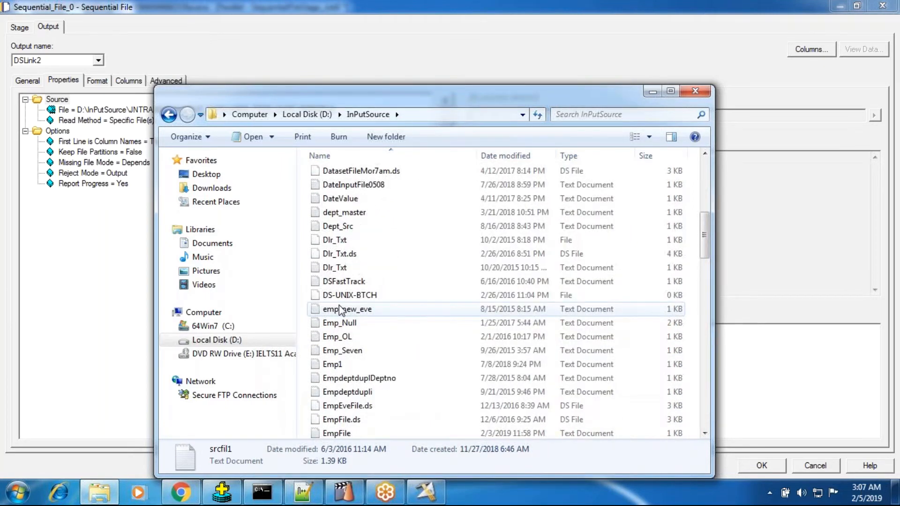
{"action": "scroll", "coordinate": [339, 308], "scroll_direction": "up", "scroll_amount": 6}
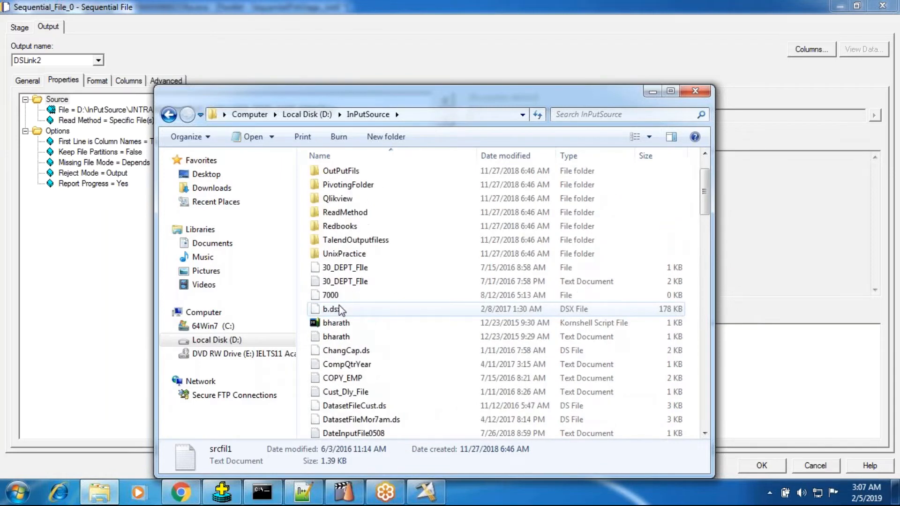
{"action": "scroll", "coordinate": [339, 309], "scroll_direction": "up", "scroll_amount": 1}
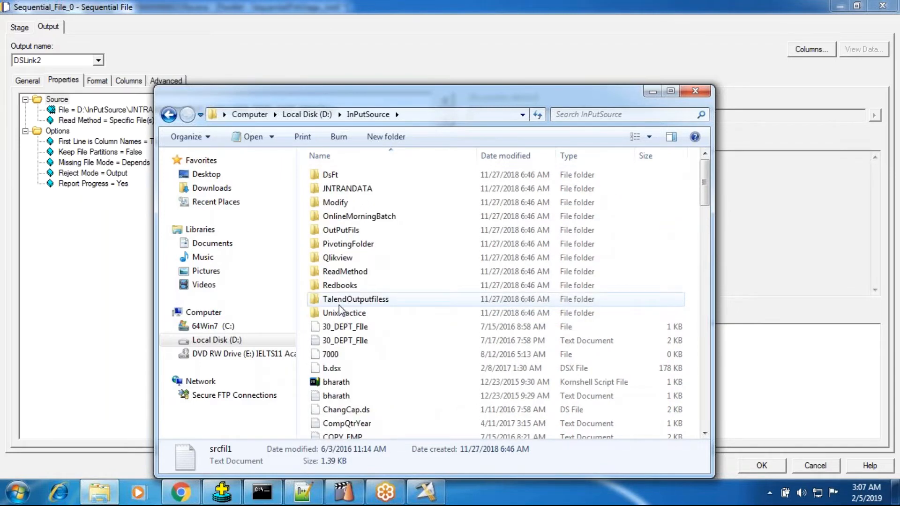
{"action": "scroll", "coordinate": [339, 305], "scroll_direction": "down", "scroll_amount": 5}
{"action": "scroll", "coordinate": [339, 305], "scroll_direction": "up", "scroll_amount": 5}
{"action": "key", "text": "Return"}
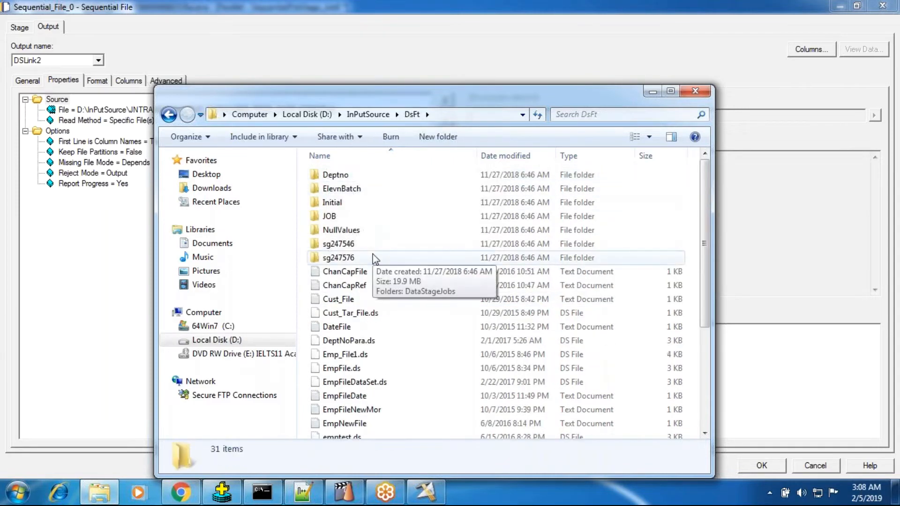
{"action": "scroll", "coordinate": [378, 264], "scroll_direction": "down", "scroll_amount": 4}
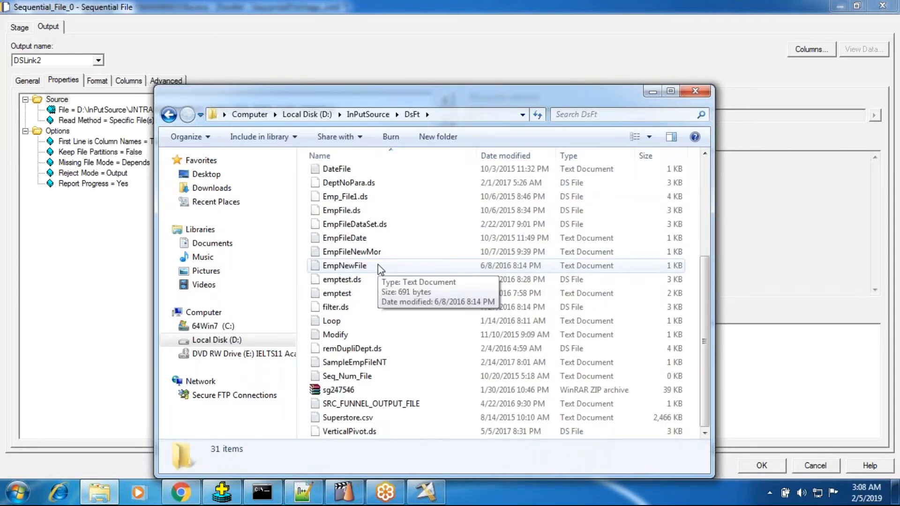
{"action": "scroll", "coordinate": [377, 264], "scroll_direction": "up", "scroll_amount": 4}
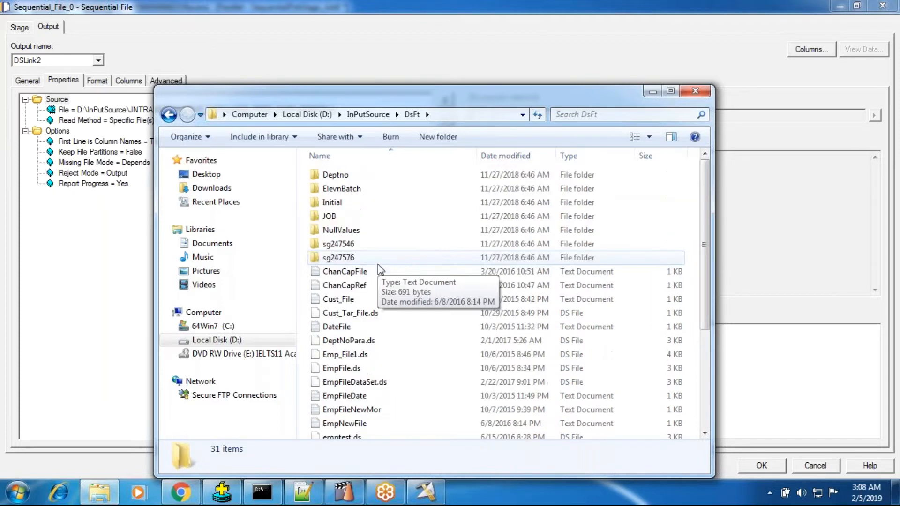
- Check the data part1 and data part2 folders under sg247546\Data and view the NAB_CONTACT_INFO text file
{"action": "double_click", "coordinate": [358, 245]}
{"action": "double_click", "coordinate": [344, 176]}
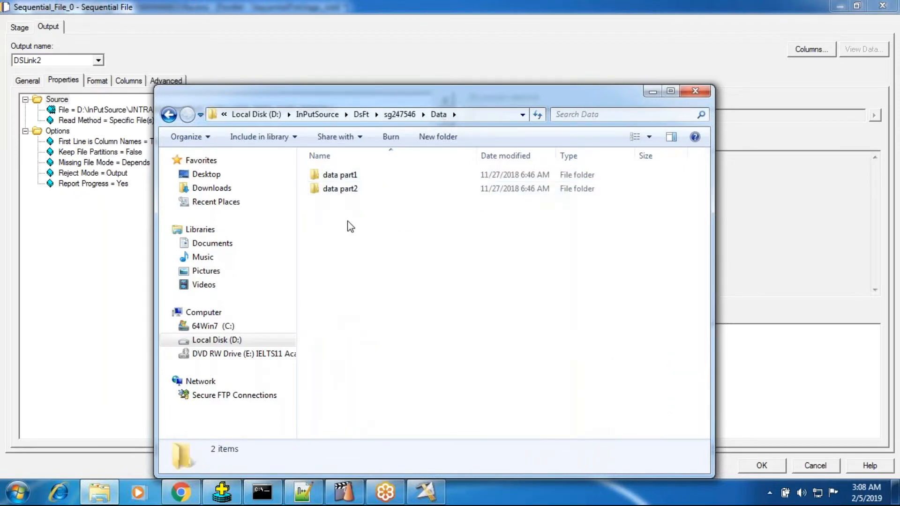
{"action": "double_click", "coordinate": [343, 176]}
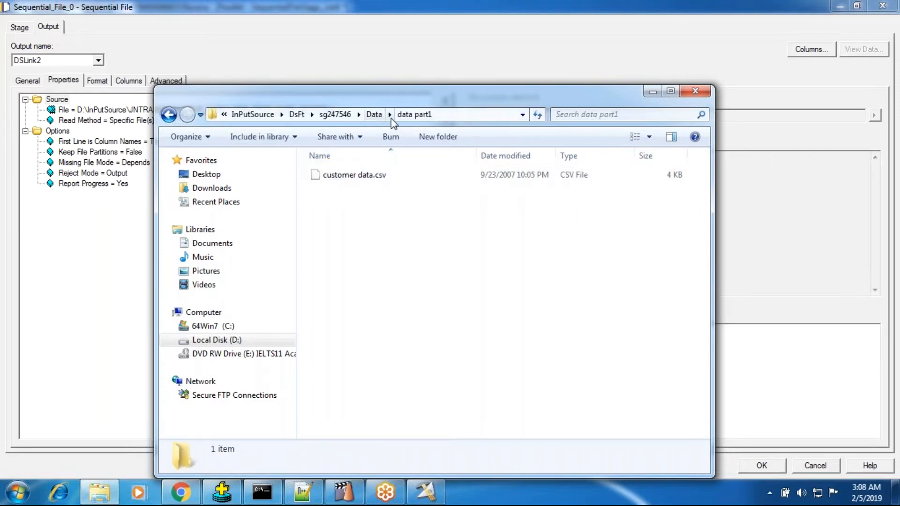
{"action": "left_click", "coordinate": [369, 115]}
{"action": "double_click", "coordinate": [338, 189]}
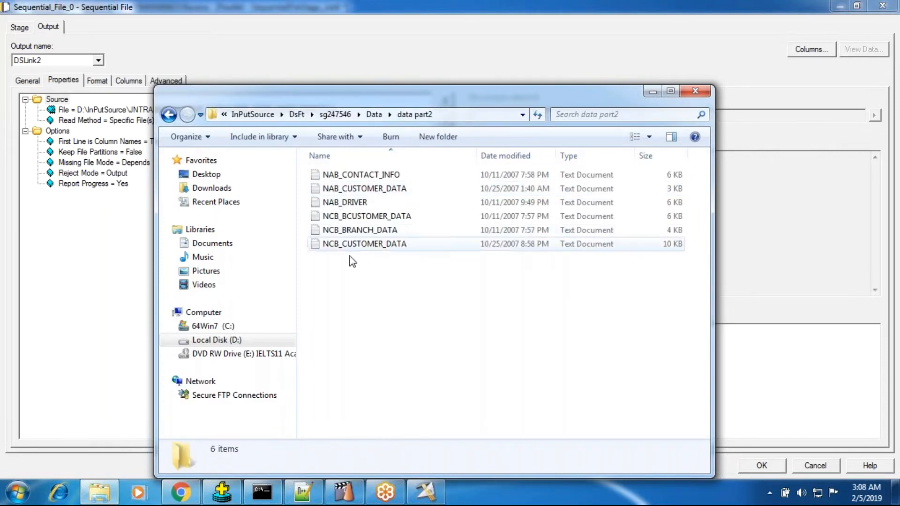
{"action": "left_click", "coordinate": [347, 174]}
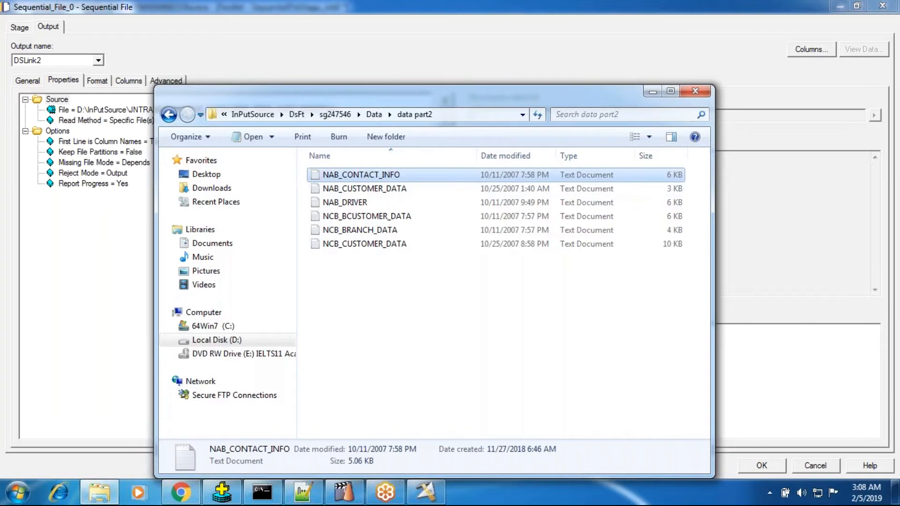
{"action": "double_click", "coordinate": [347, 175]}
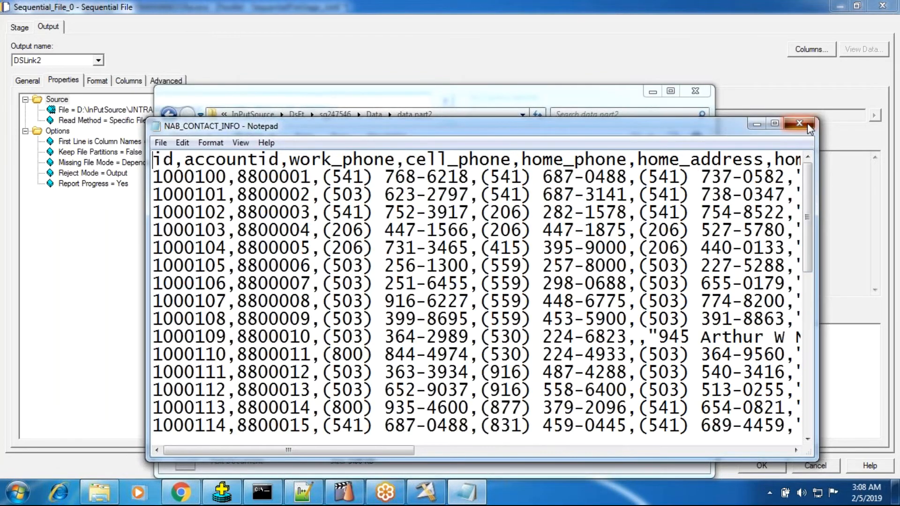
{"action": "left_click", "coordinate": [807, 123]}
- Go back to DsFt and inspect the DataStageJobs folder inside sg247576
{"action": "left_click", "coordinate": [300, 115]}
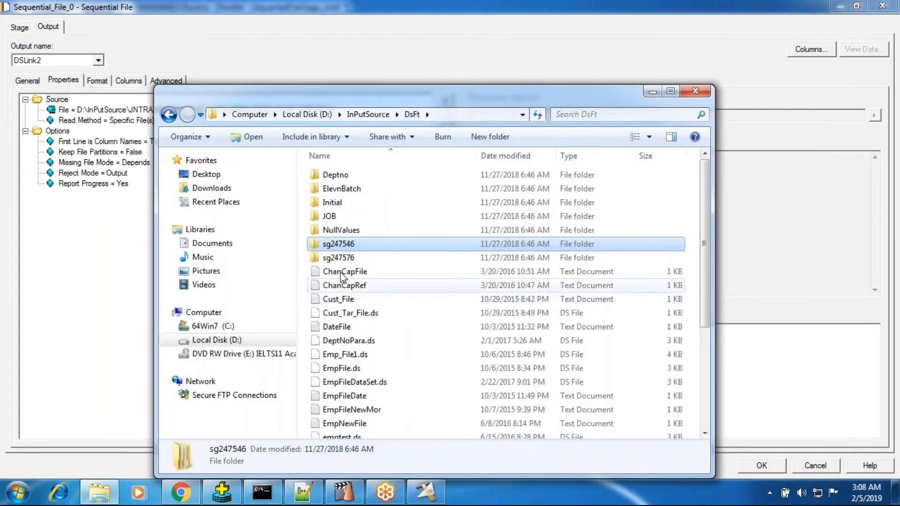
{"action": "double_click", "coordinate": [341, 258]}
{"action": "double_click", "coordinate": [351, 176]}
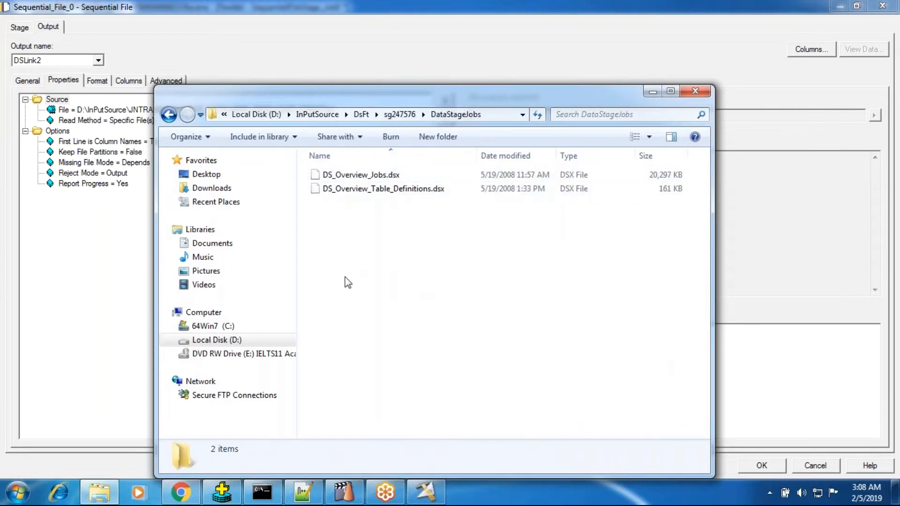
- Return to the InPutSource folder on drive D and look through its files for a suitable sample source
{"action": "left_click", "coordinate": [256, 115]}
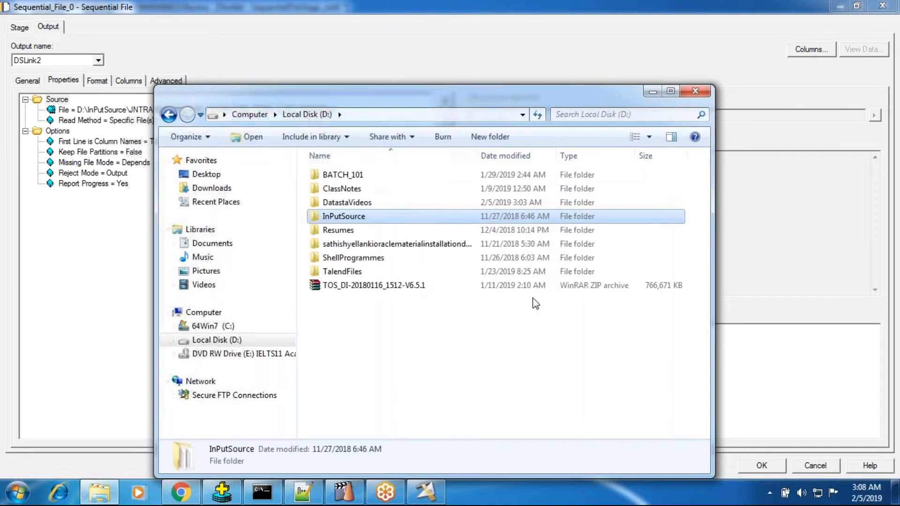
{"action": "double_click", "coordinate": [344, 217]}
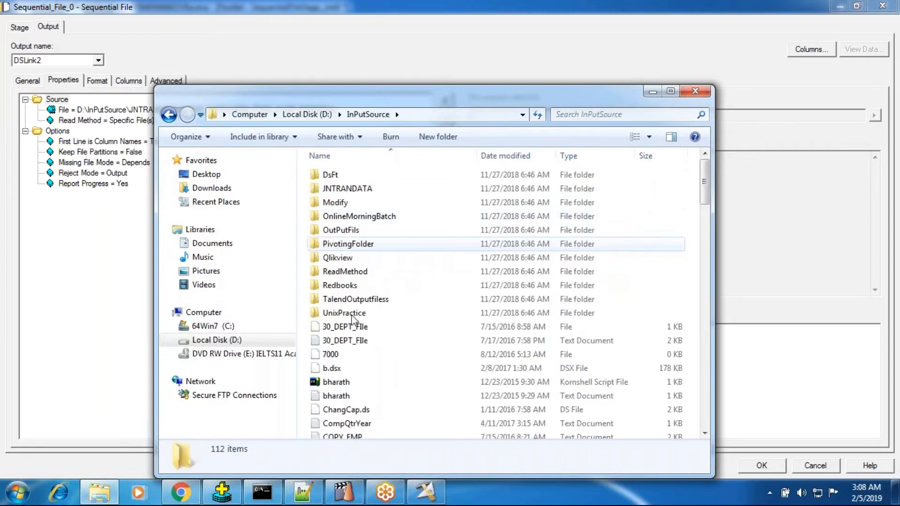
{"action": "scroll", "coordinate": [358, 364], "scroll_direction": "down", "scroll_amount": 10}
{"action": "scroll", "coordinate": [358, 365], "scroll_direction": "down", "scroll_amount": 15}
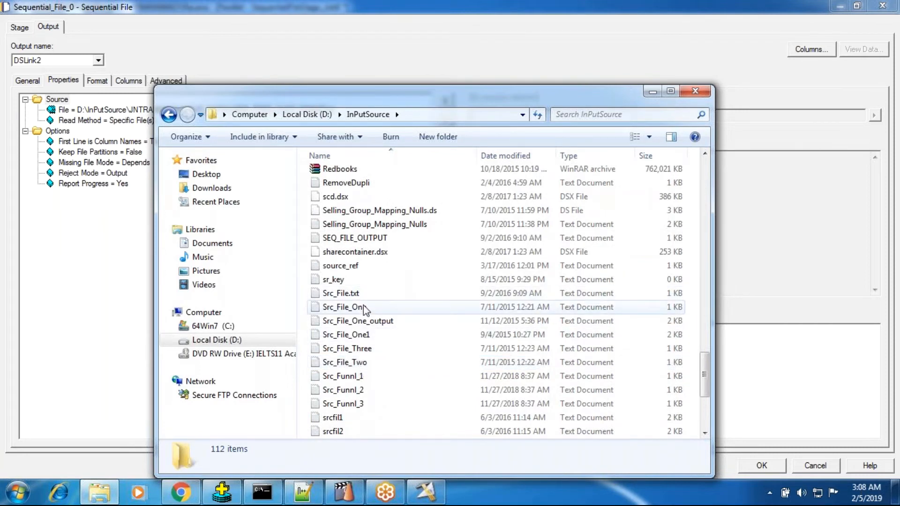
{"action": "scroll", "coordinate": [362, 319], "scroll_direction": "down", "scroll_amount": 4}
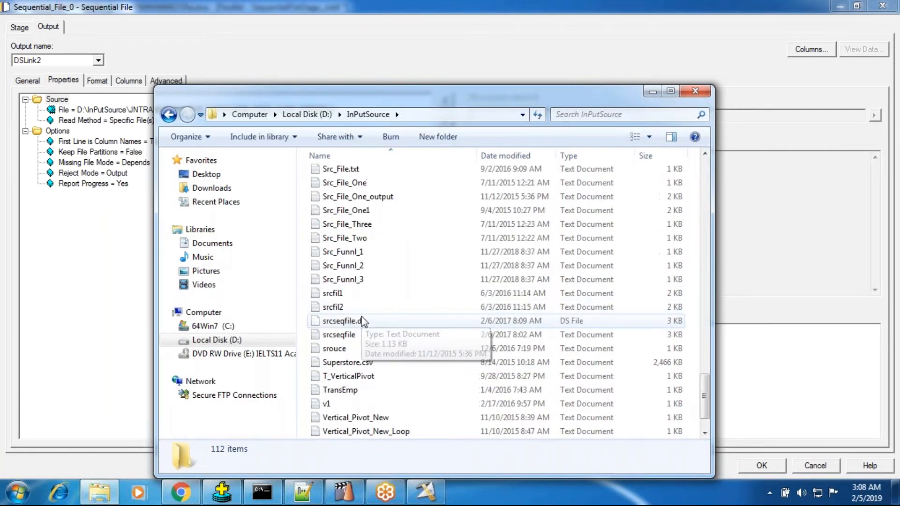
{"action": "scroll", "coordinate": [361, 320], "scroll_direction": "up", "scroll_amount": 17}
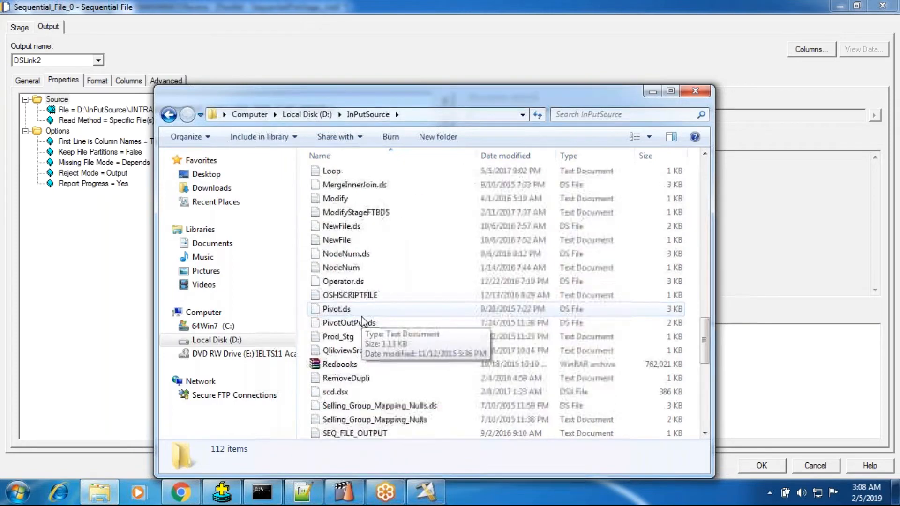
{"action": "scroll", "coordinate": [362, 320], "scroll_direction": "up", "scroll_amount": 10}
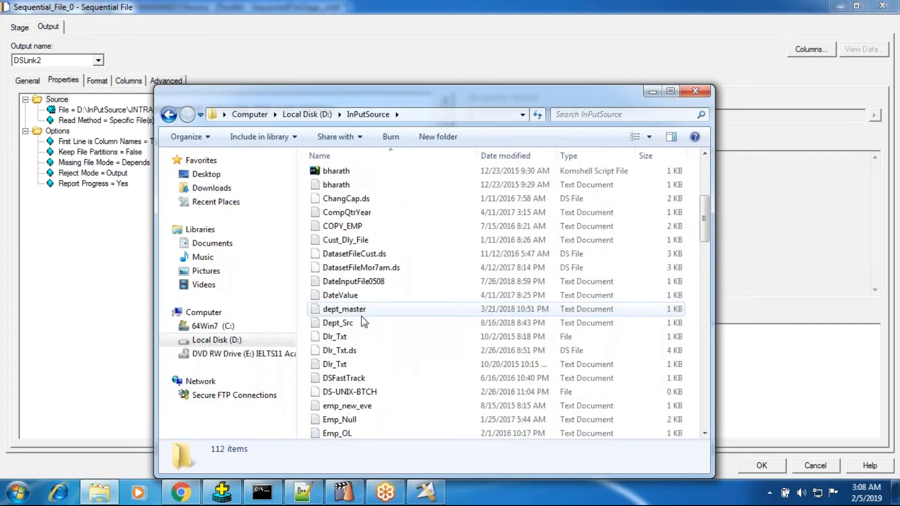
{"action": "scroll", "coordinate": [364, 321], "scroll_direction": "down", "scroll_amount": 20}
{"action": "scroll", "coordinate": [362, 321], "scroll_direction": "down", "scroll_amount": 4}
- Delete the duplicate last record from the pipe-delimited Src_Funnl_1 text file and save the change
{"action": "left_click", "coordinate": [355, 334]}
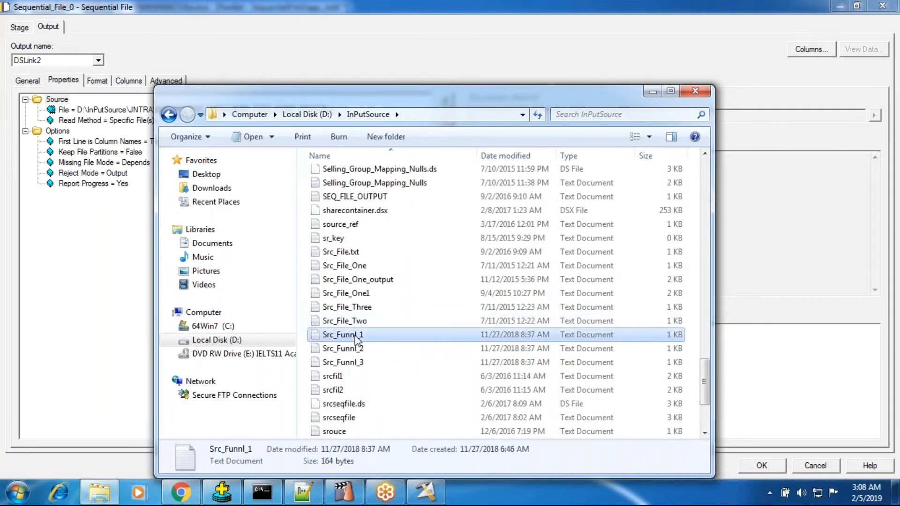
{"action": "double_click", "coordinate": [356, 335]}
{"action": "left_click_drag", "start_coordinate": [156, 231], "coordinate": [502, 241]}
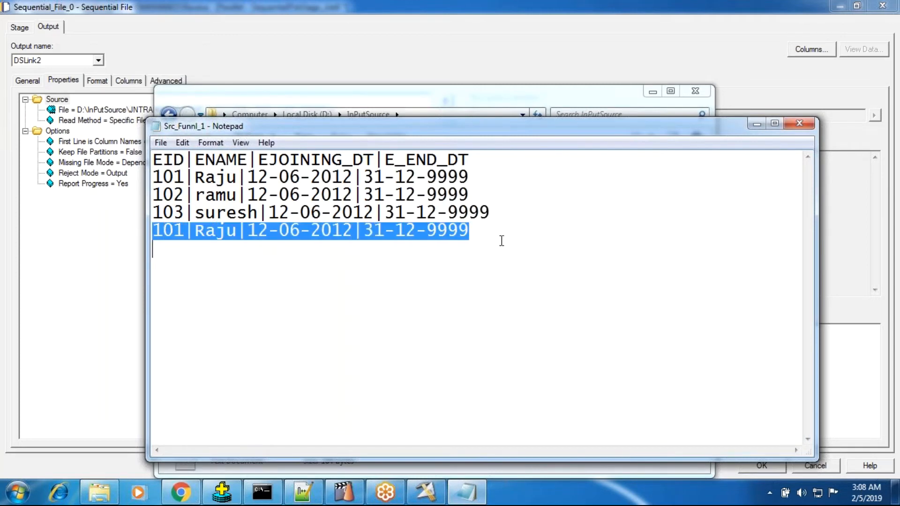
{"action": "key", "text": "Delete"}
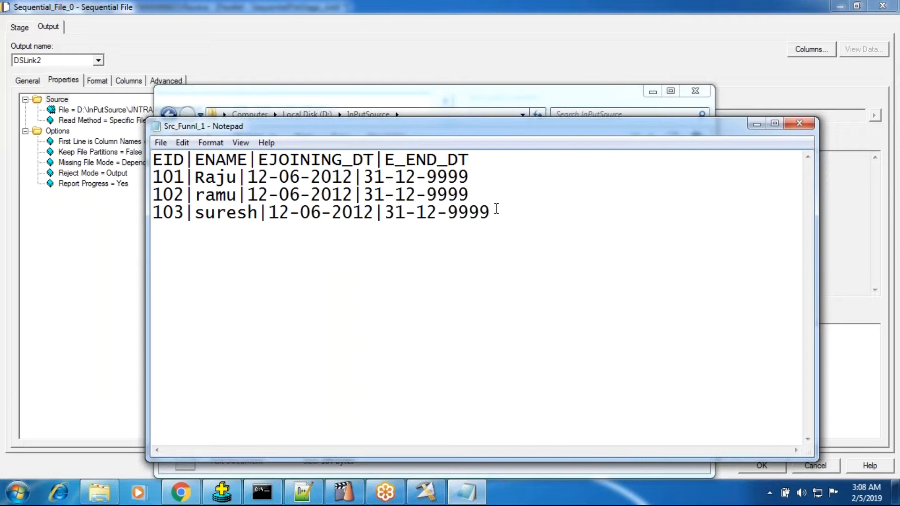
{"action": "key", "text": "Return"}
{"action": "left_click", "coordinate": [799, 123]}
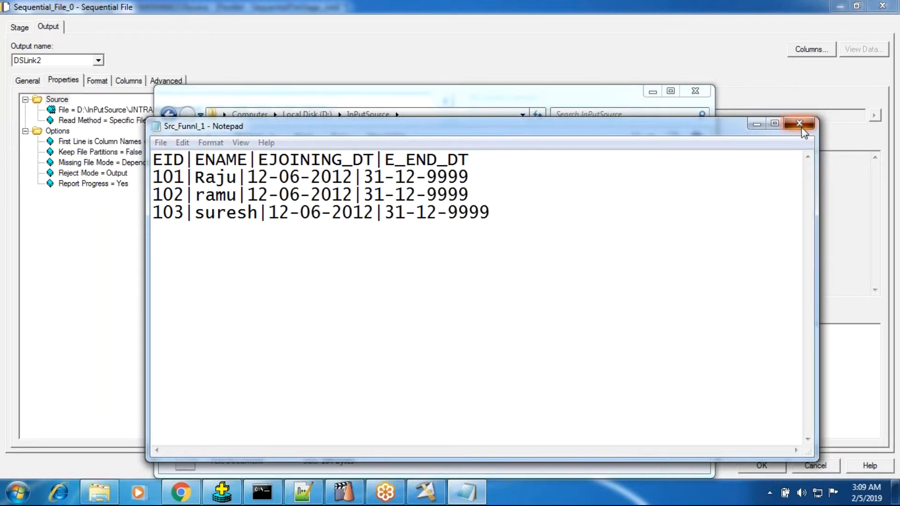
{"action": "left_click", "coordinate": [418, 254]}
- Delete the duplicate last record from Src_Funnl_2, leave the preceding record's end date as 31-12-9999, and save the file
{"action": "double_click", "coordinate": [377, 347]}
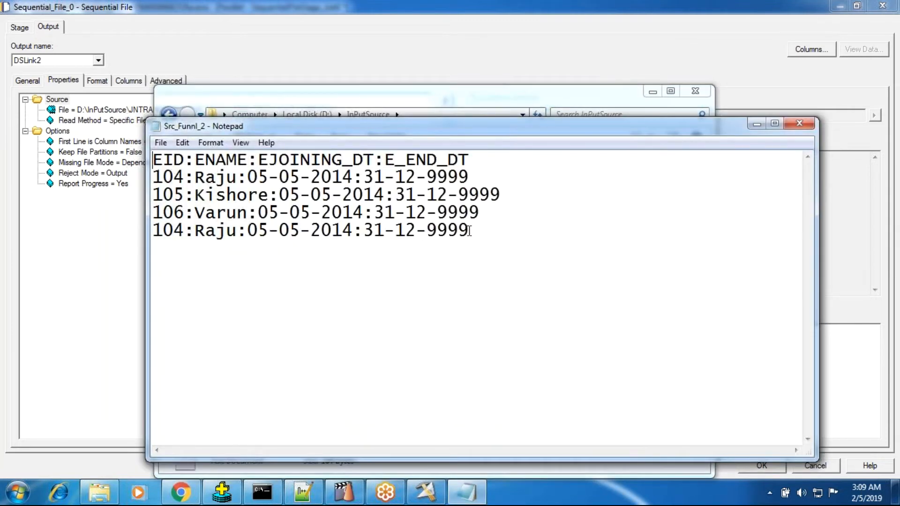
{"action": "left_click_drag", "start_coordinate": [474, 230], "coordinate": [149, 230]}
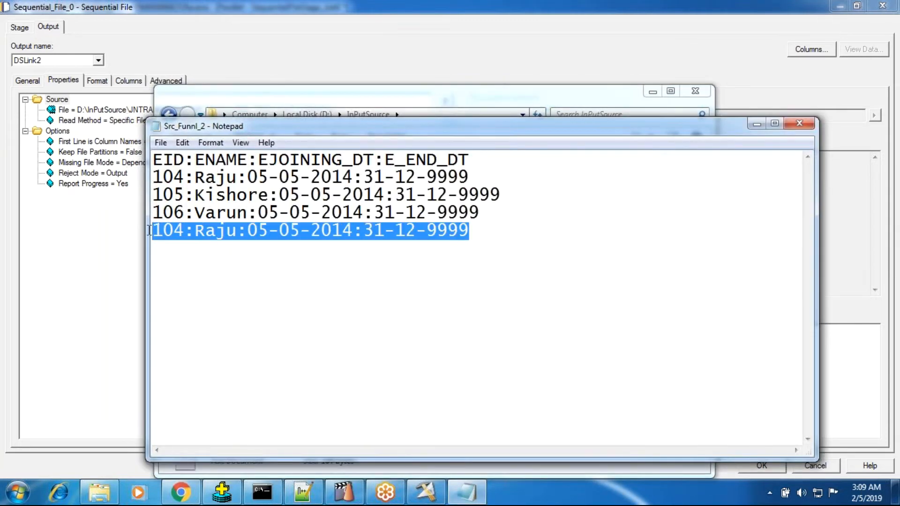
{"action": "key", "text": "Delete"}
{"action": "key", "text": "BackSpace"}
{"action": "key", "text": "BackSpace"}
{"action": "key", "text": "BackSpace"}
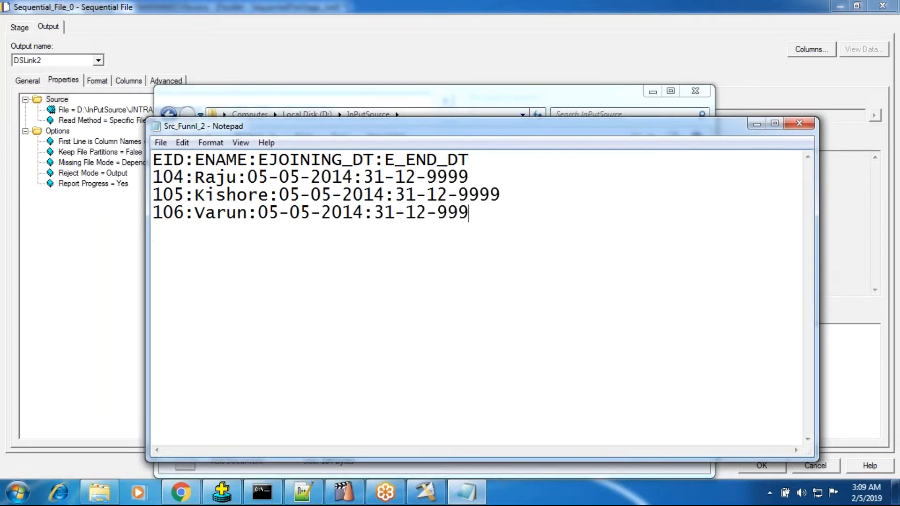
{"action": "type", "text": "0"}
{"action": "key", "text": "BackSpace"}
{"action": "type", "text": "99"}
{"action": "left_click", "coordinate": [799, 124]}
{"action": "left_click", "coordinate": [421, 251]}
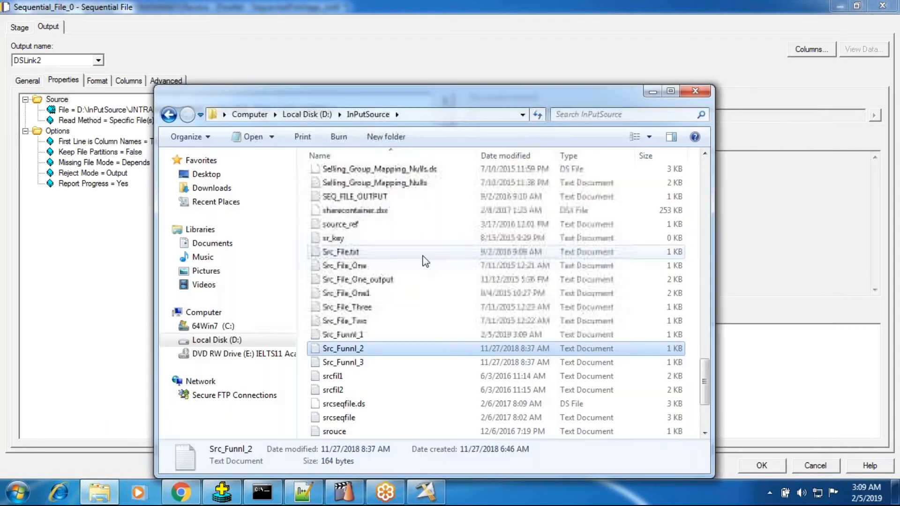
- Delete the duplicate last record from the comma-delimited Src_Funnl_3 text file and save the change
{"action": "left_click", "coordinate": [382, 363]}
{"action": "double_click", "coordinate": [381, 363]}
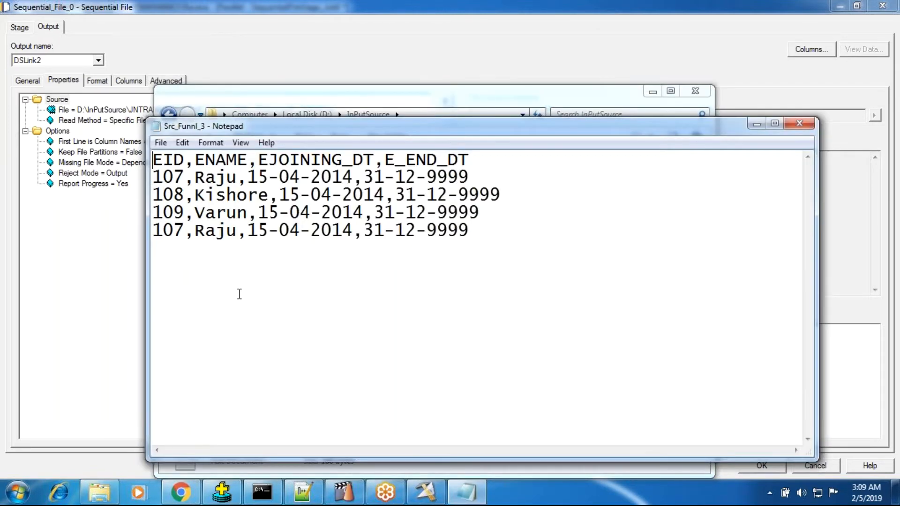
{"action": "left_click_drag", "start_coordinate": [469, 229], "coordinate": [144, 230]}
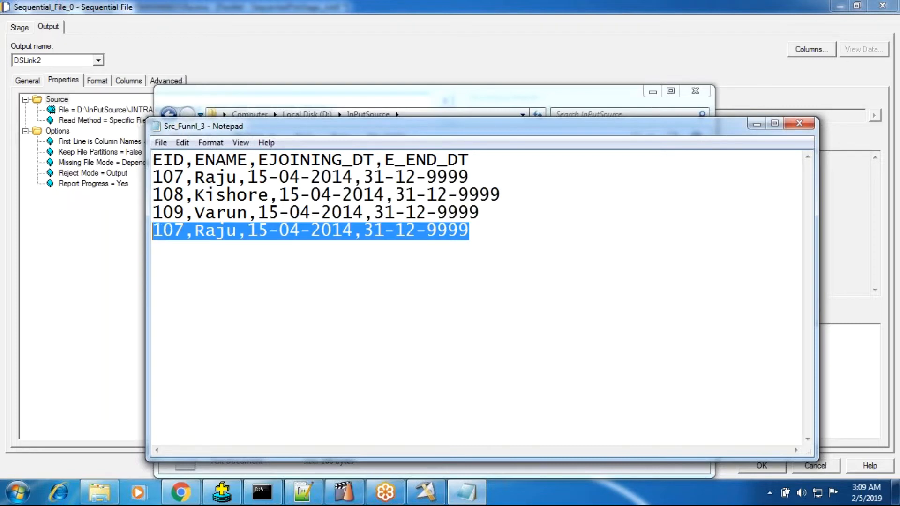
{"action": "key", "text": "Delete"}
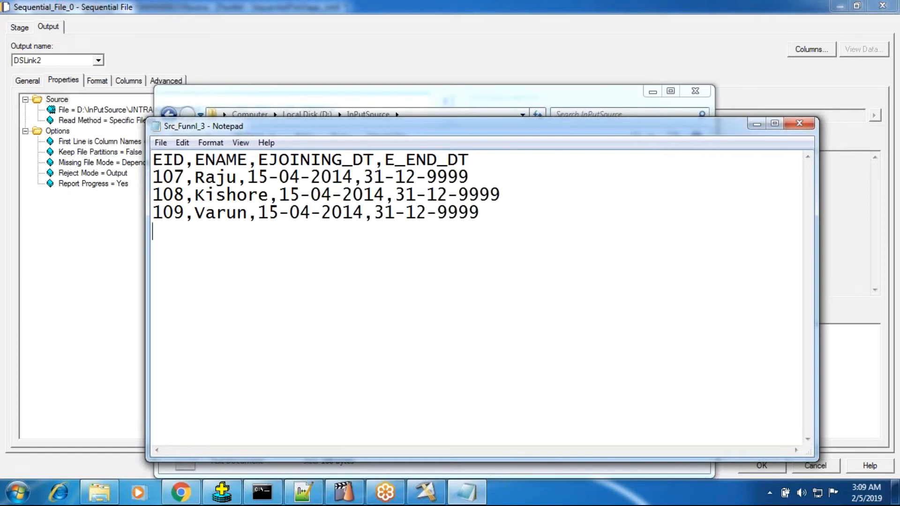
{"action": "left_click", "coordinate": [799, 123]}
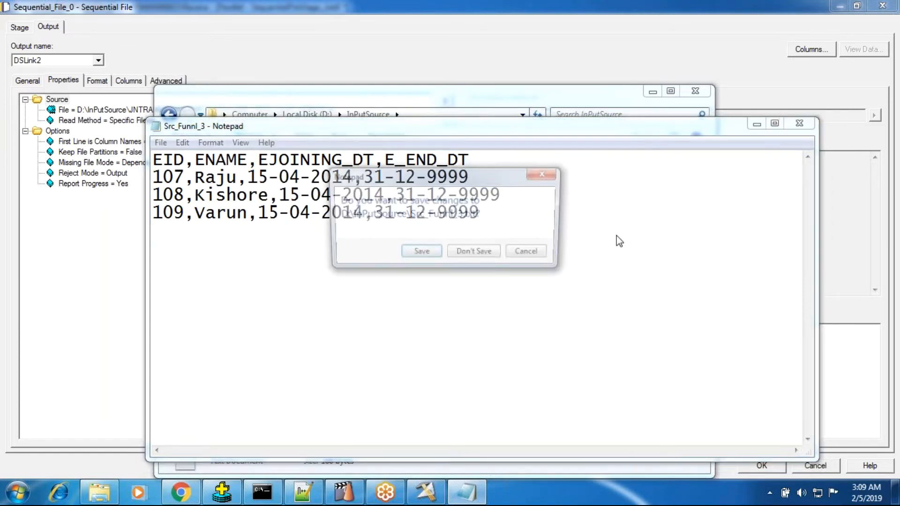
{"action": "left_click", "coordinate": [429, 257]}
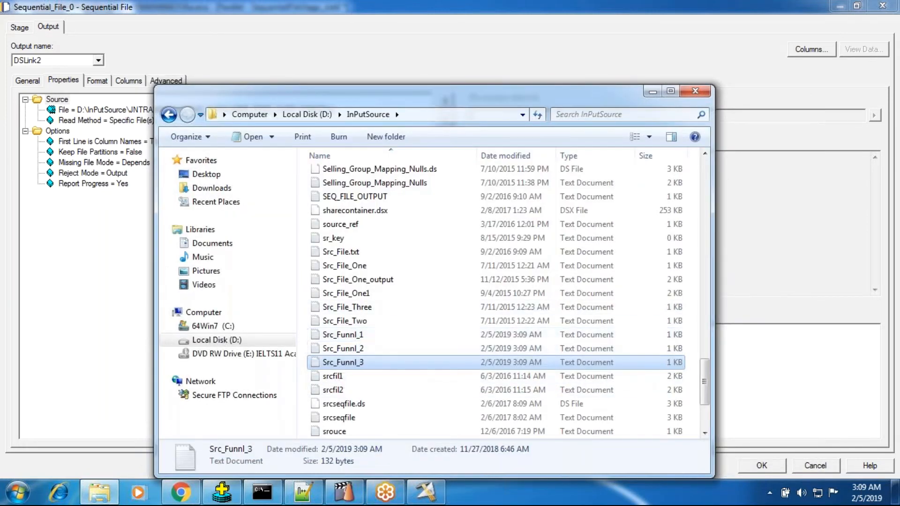
{"action": "left_click", "coordinate": [416, 501]}
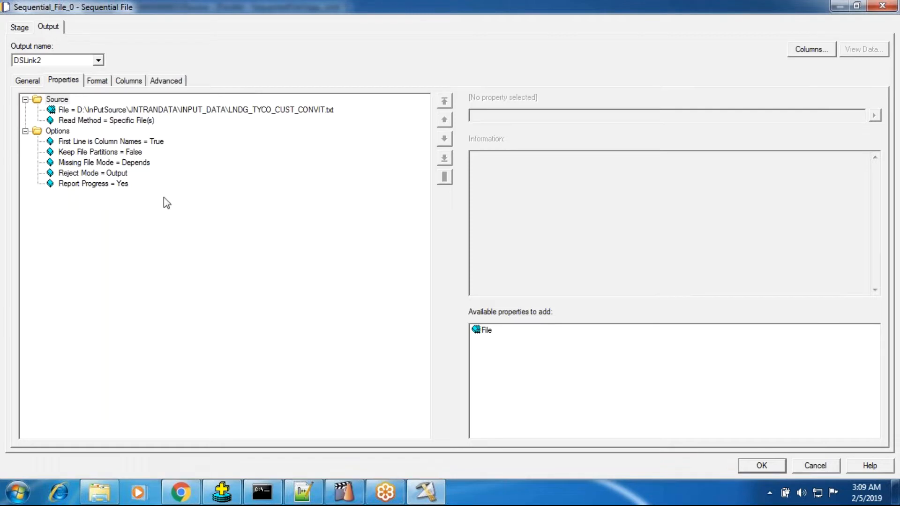
{"action": "left_click", "coordinate": [186, 497]}
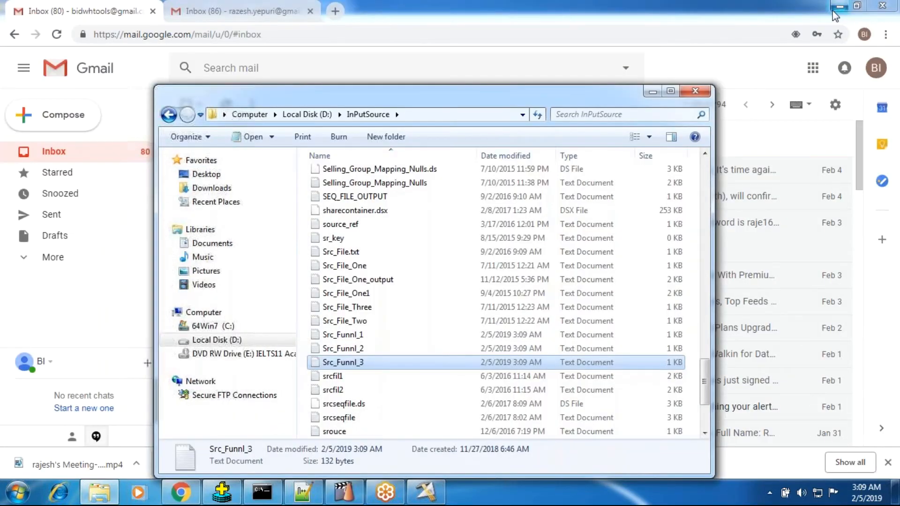
{"action": "left_click", "coordinate": [837, 8]}
- Review the field delimiters and records in Src_Funnl_1, Src_Funnl_2 and Src_Funnl_3, closing each file after viewing
{"action": "left_click", "coordinate": [350, 337]}
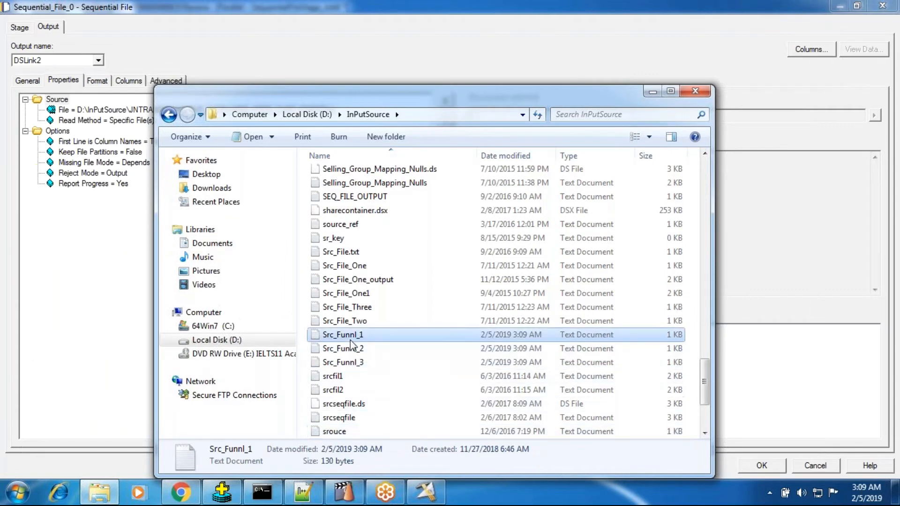
{"action": "double_click", "coordinate": [350, 339]}
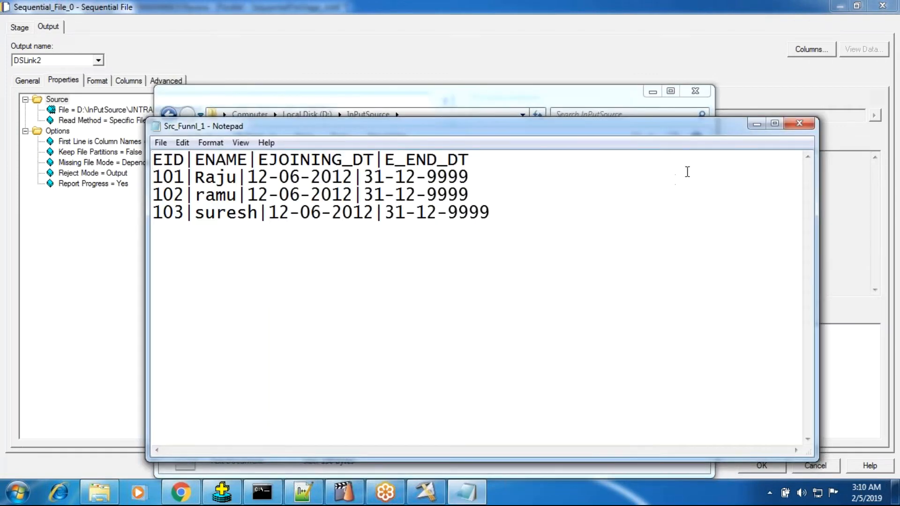
{"action": "left_click", "coordinate": [799, 123]}
{"action": "double_click", "coordinate": [472, 347]}
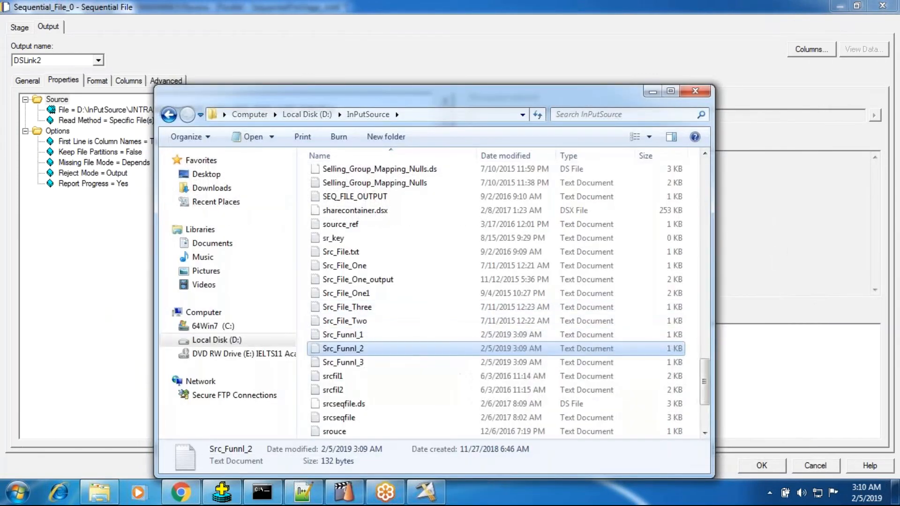
{"action": "left_click_drag", "start_coordinate": [184, 160], "coordinate": [195, 161]}
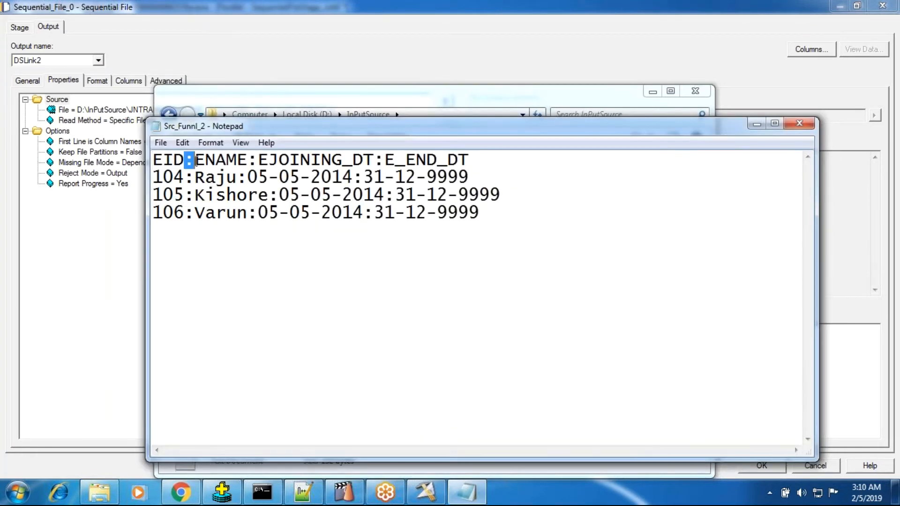
{"action": "left_click", "coordinate": [790, 124]}
{"action": "left_click", "coordinate": [335, 361]}
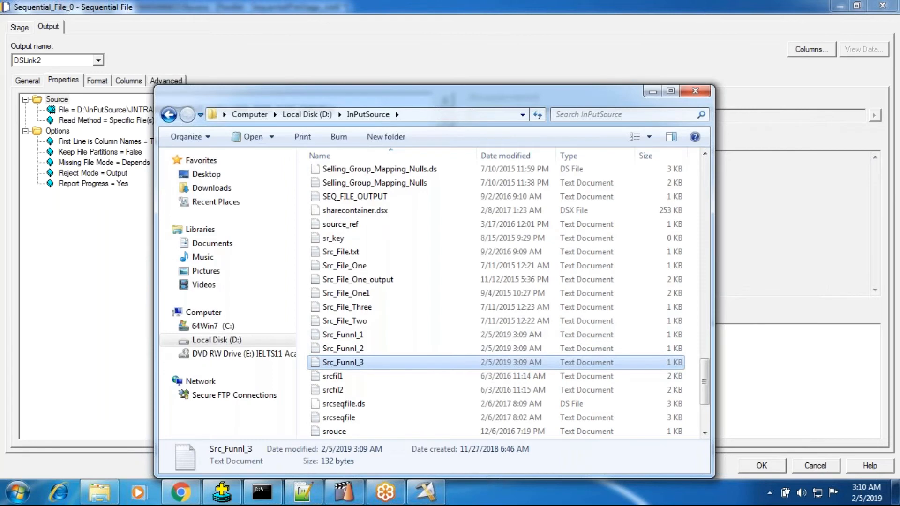
{"action": "double_click", "coordinate": [334, 361]}
{"action": "left_click", "coordinate": [194, 195]}
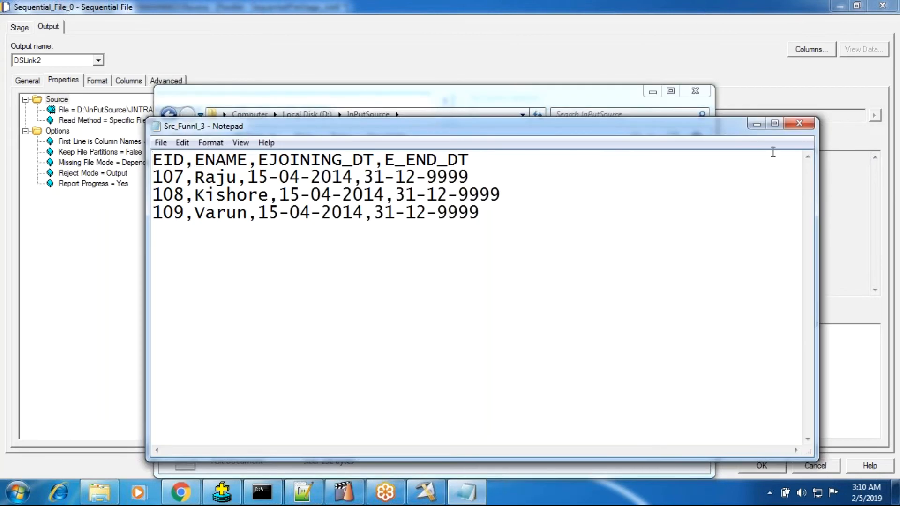
{"action": "left_click", "coordinate": [797, 123]}
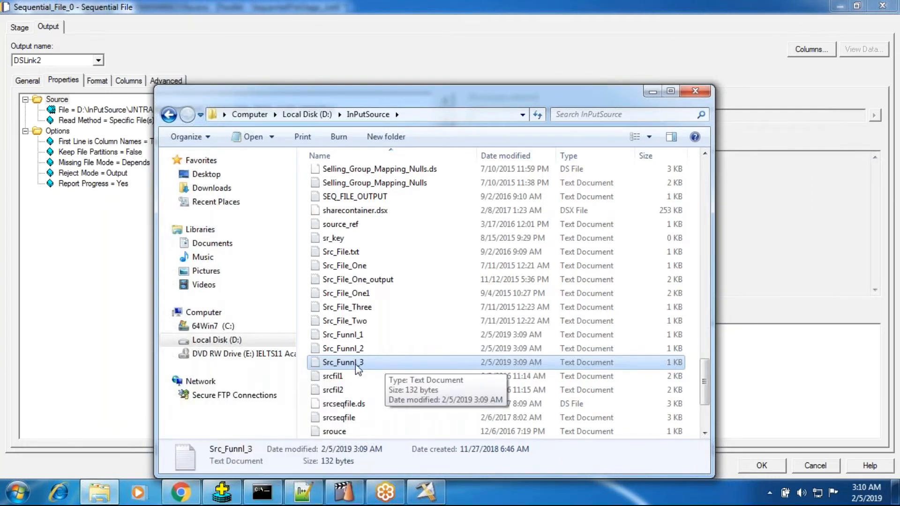
- Look through the InPutSource folder for usable source files and check the field delimiter in Src_Funnl_1, closing it after viewing
{"action": "scroll", "coordinate": [407, 343], "scroll_direction": "down", "scroll_amount": 3}
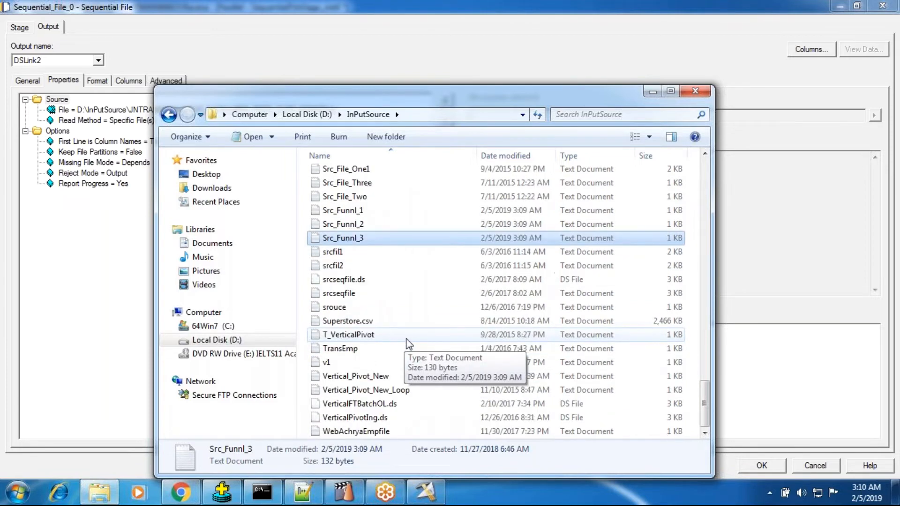
{"action": "scroll", "coordinate": [409, 343], "scroll_direction": "up", "scroll_amount": 15}
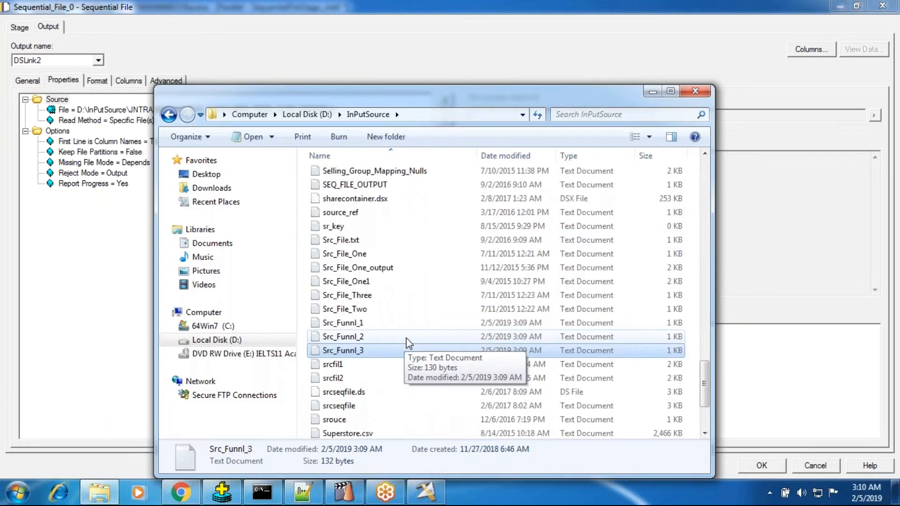
{"action": "scroll", "coordinate": [408, 343], "scroll_direction": "up", "scroll_amount": 15}
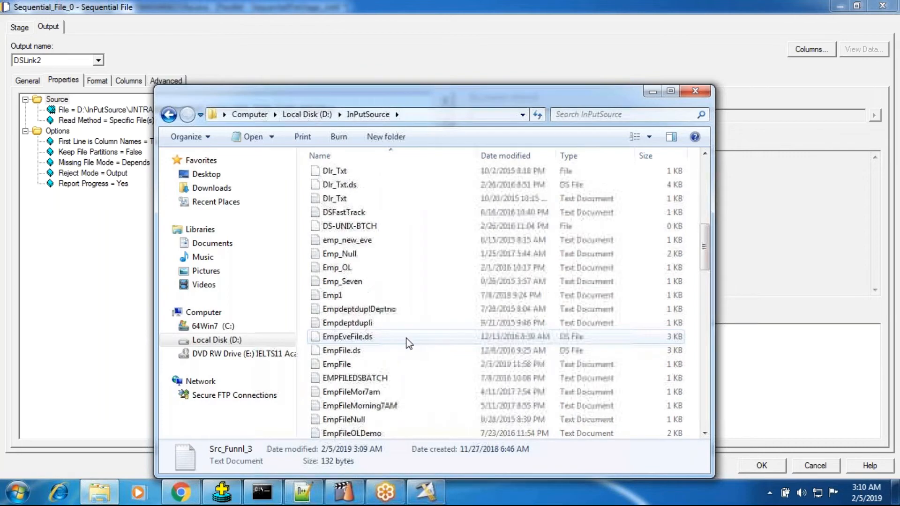
{"action": "scroll", "coordinate": [408, 344], "scroll_direction": "down", "scroll_amount": 6}
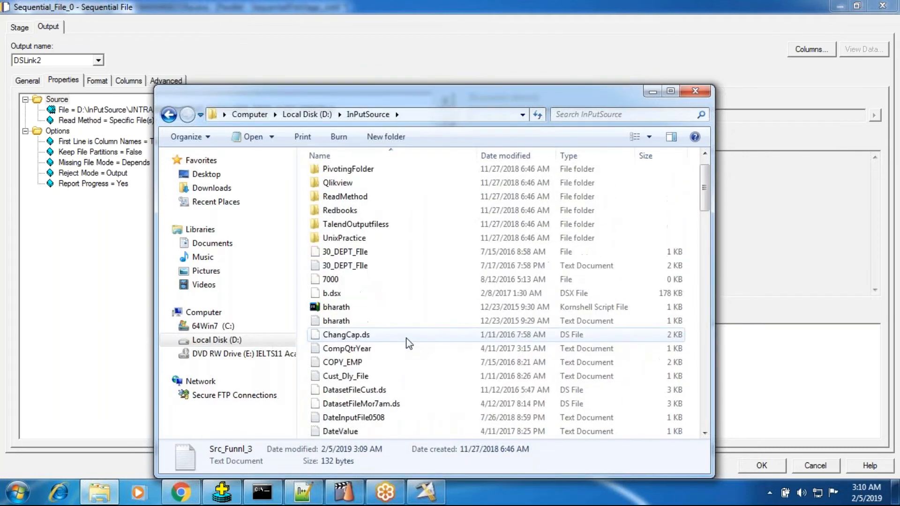
{"action": "scroll", "coordinate": [408, 343], "scroll_direction": "down", "scroll_amount": 6}
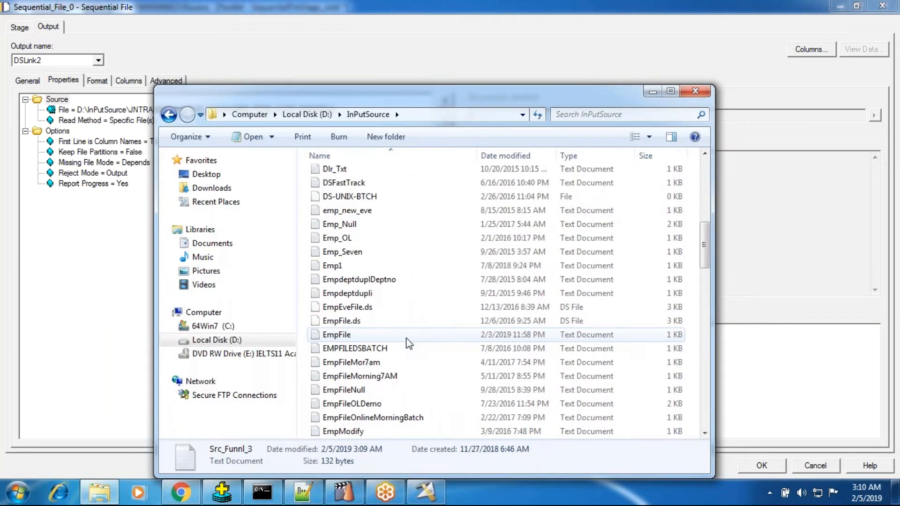
{"action": "scroll", "coordinate": [408, 343], "scroll_direction": "up", "scroll_amount": 12}
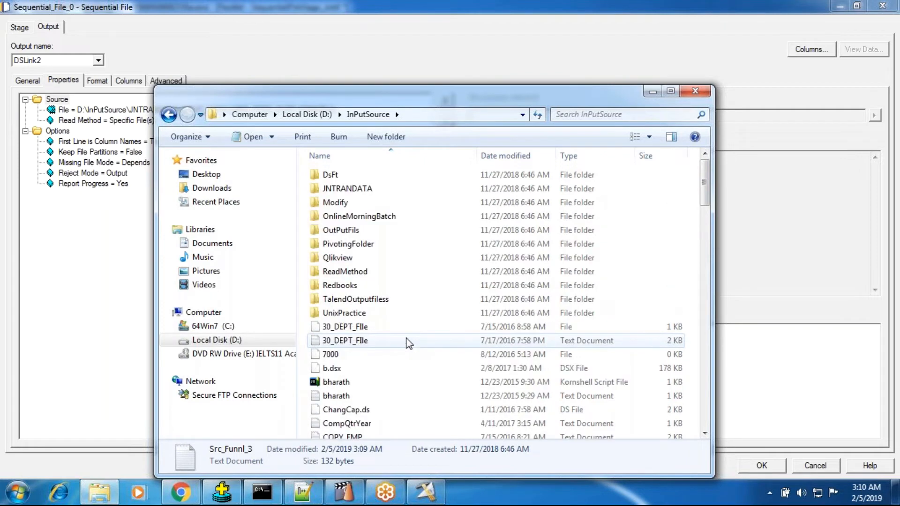
{"action": "scroll", "coordinate": [409, 343], "scroll_direction": "down", "scroll_amount": 20}
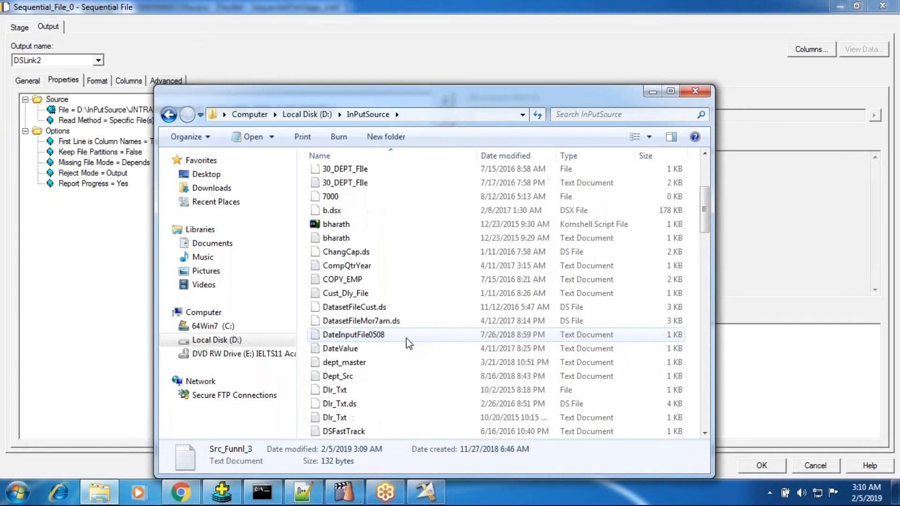
{"action": "double_click", "coordinate": [398, 362]}
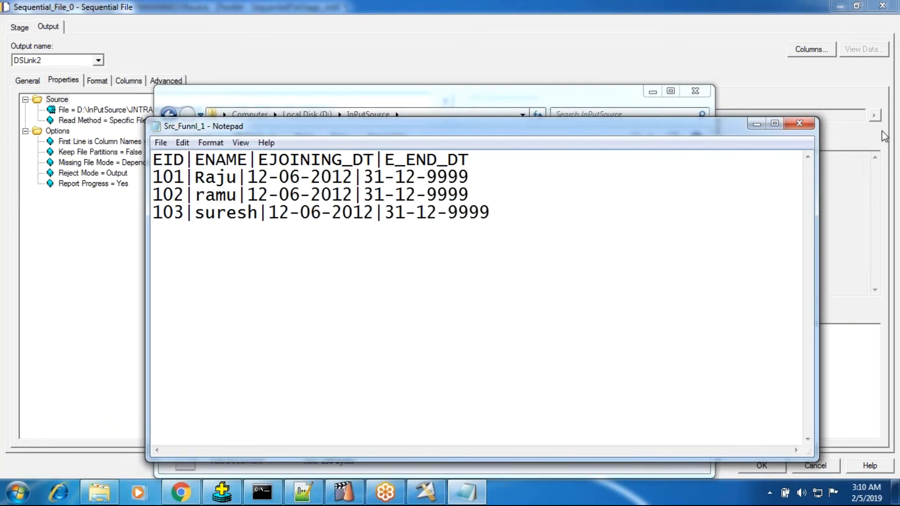
{"action": "left_click", "coordinate": [798, 125]}
- Replace every colon delimiter with a pipe (|) in Src_Funnl_2, then save and close the file
{"action": "double_click", "coordinate": [356, 373]}
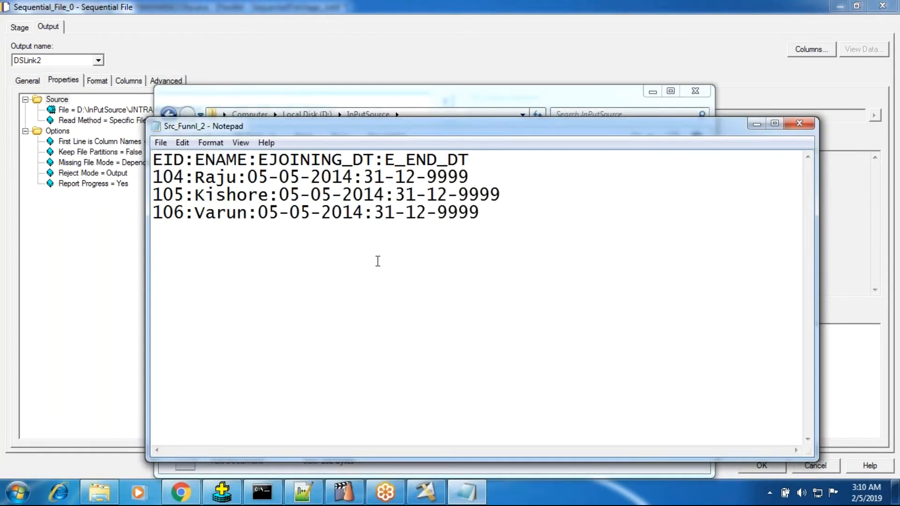
{"action": "key", "text": "ctrl+h"}
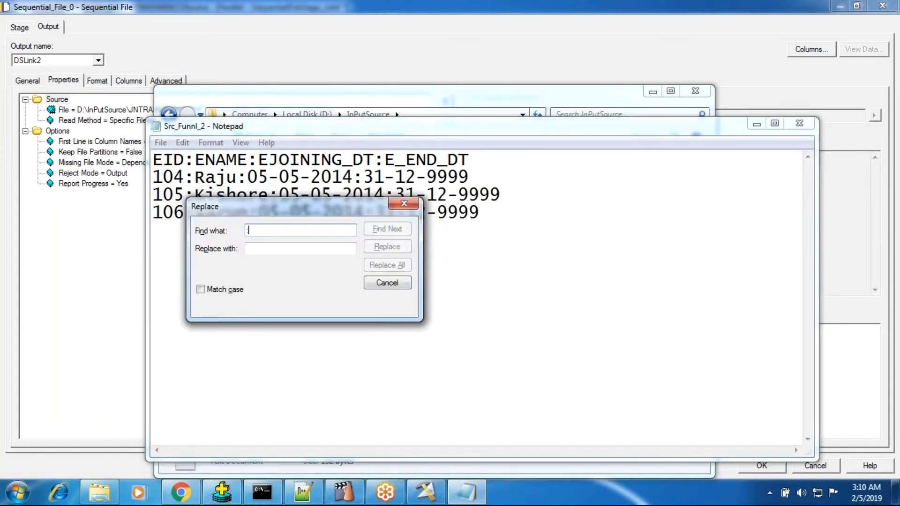
{"action": "type", "text": ":"}
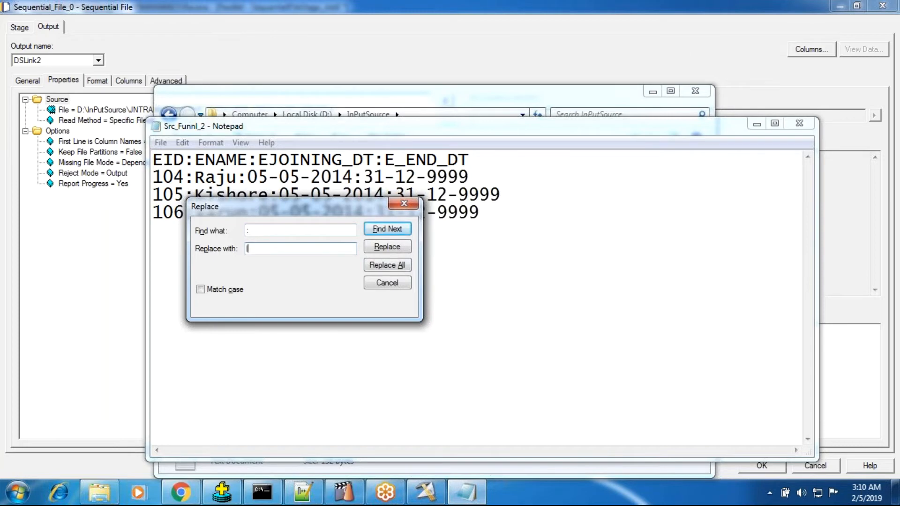
{"action": "left_click", "coordinate": [387, 266]}
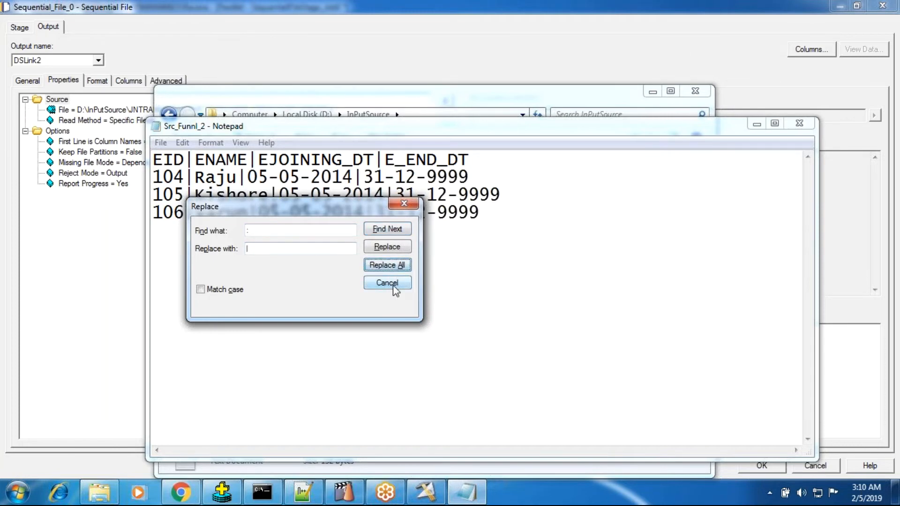
{"action": "left_click", "coordinate": [415, 205]}
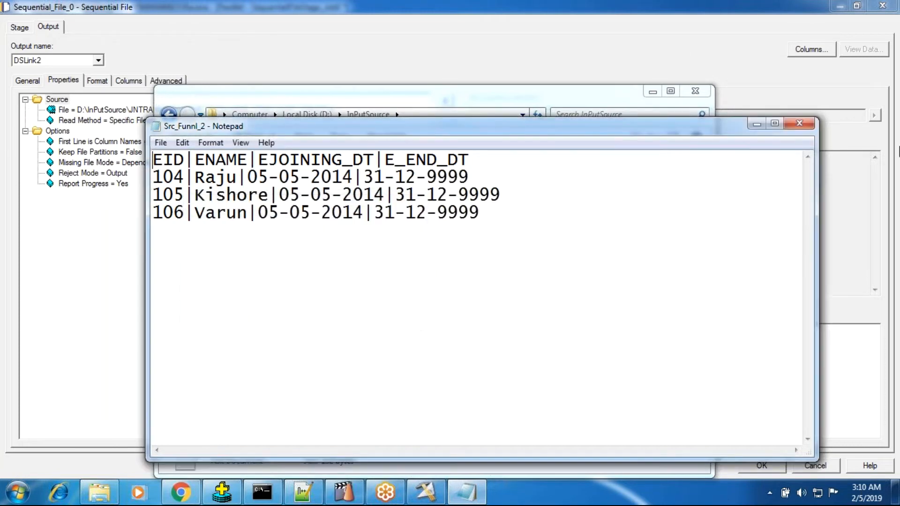
{"action": "left_click", "coordinate": [799, 124]}
{"action": "left_click", "coordinate": [401, 253]}
- Replace every comma delimiter with a pipe (|) in Src_Funnl_3, then save and close the file
{"action": "left_click", "coordinate": [351, 392]}
{"action": "double_click", "coordinate": [351, 392]}
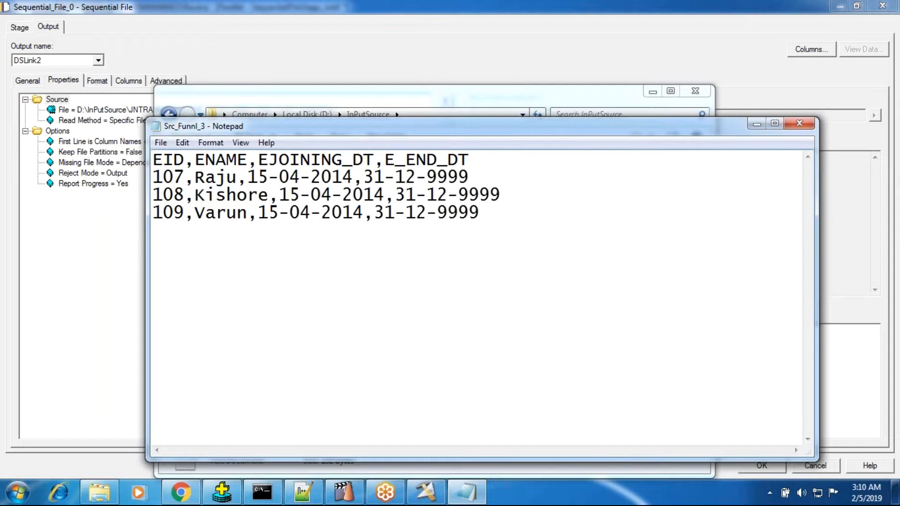
{"action": "key", "text": "ctrl+h"}
{"action": "type", "text": ","}
{"action": "left_click", "coordinate": [291, 248]}
{"action": "type", "text": "|"}
{"action": "key", "text": "Return"}
{"action": "left_click", "coordinate": [402, 264]}
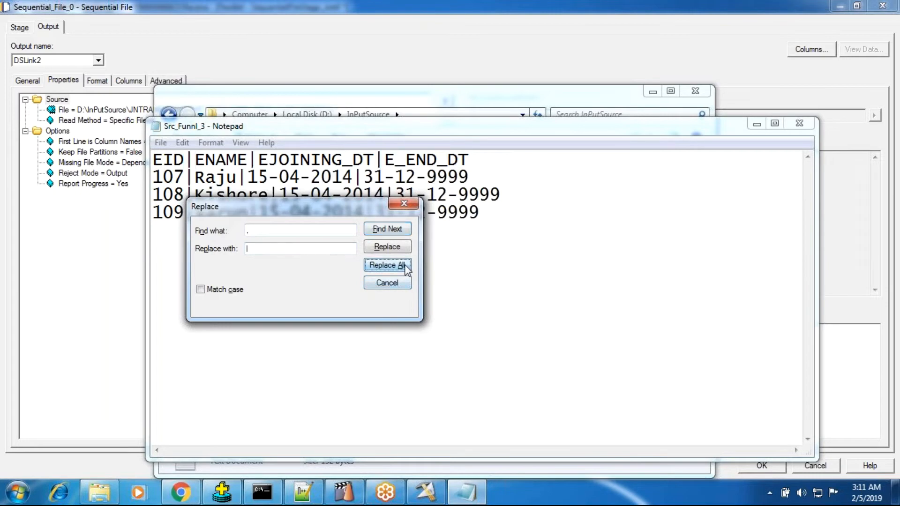
{"action": "left_click", "coordinate": [403, 203]}
{"action": "left_click", "coordinate": [799, 123]}
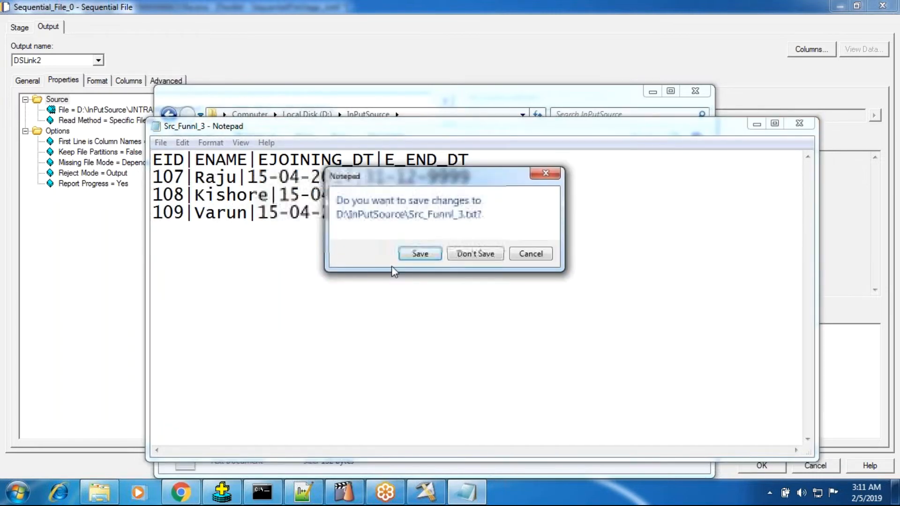
{"action": "left_click", "coordinate": [431, 258]}
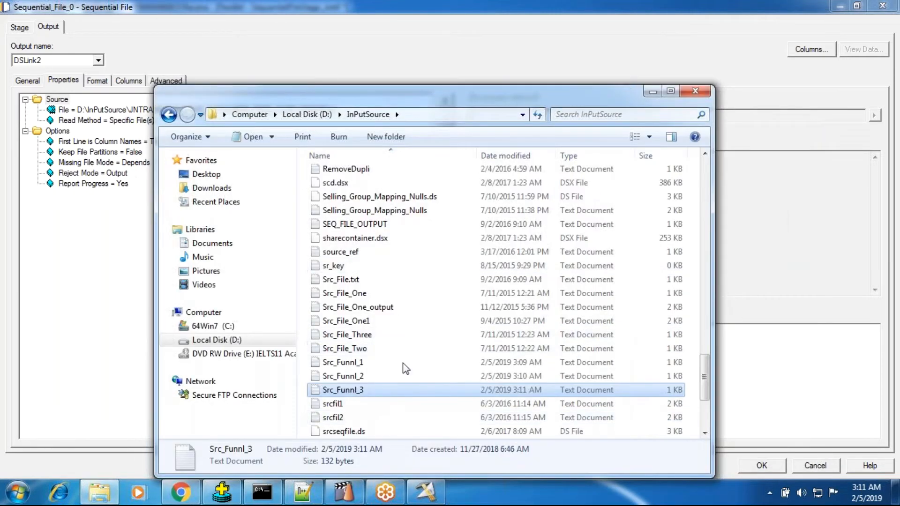
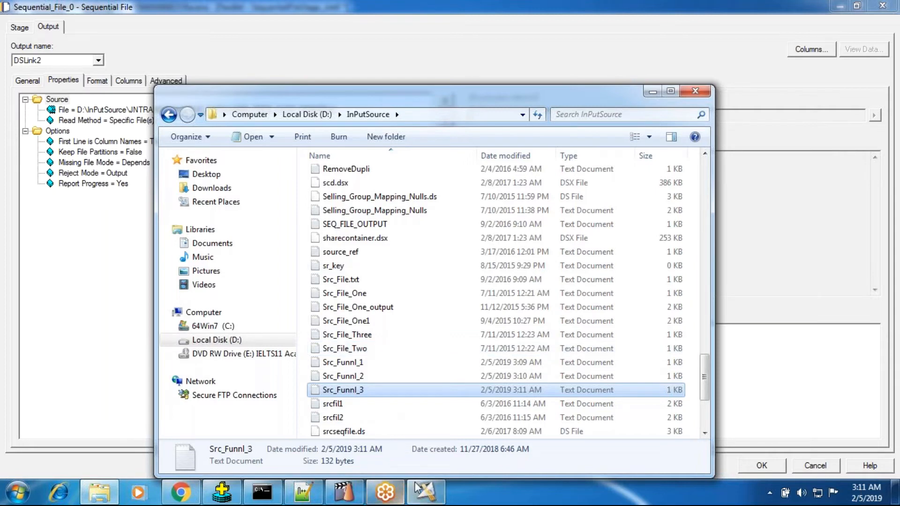
- Switch to the DataStage Sequential File stage and set its source File to D:\InPutSource\Src_Funnl_1.txt by browsing the server
{"action": "left_click", "coordinate": [426, 492]}
{"action": "left_click", "coordinate": [119, 111]}
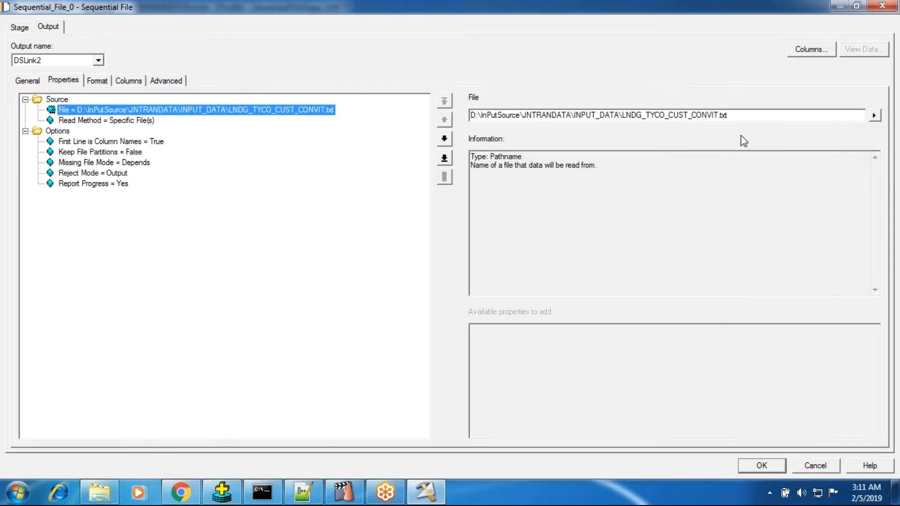
{"action": "left_click", "coordinate": [874, 116]}
{"action": "left_click", "coordinate": [803, 147]}
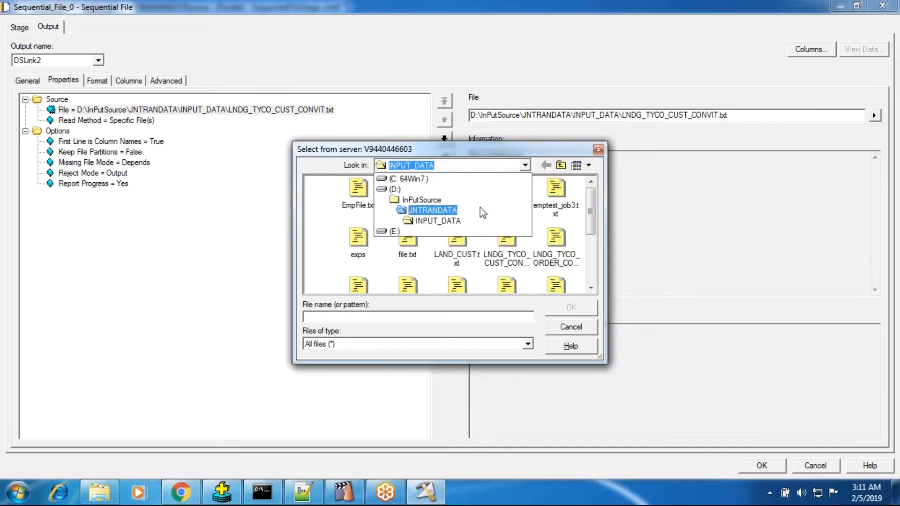
{"action": "left_click", "coordinate": [477, 200]}
{"action": "left_click", "coordinate": [464, 239]}
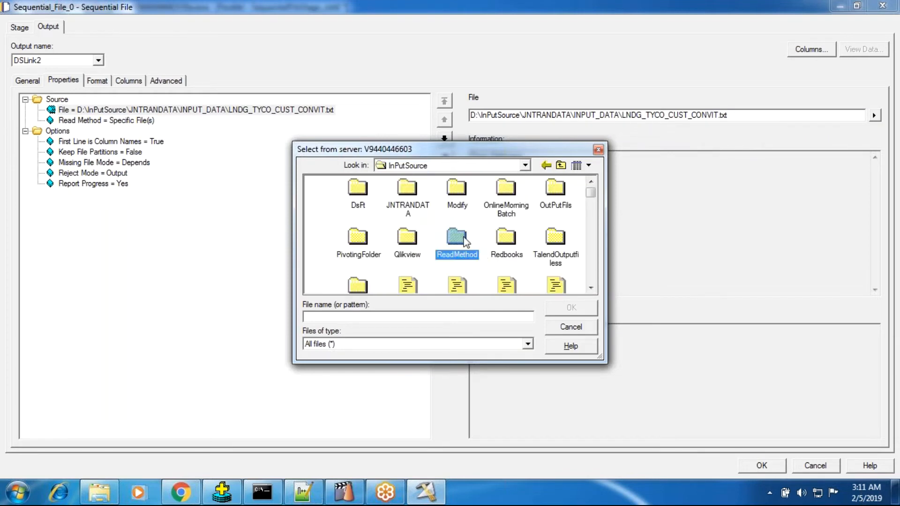
{"action": "key", "text": "s"}
{"action": "key", "text": "s"}
{"action": "key", "text": "s"}
{"action": "key", "text": "s"}
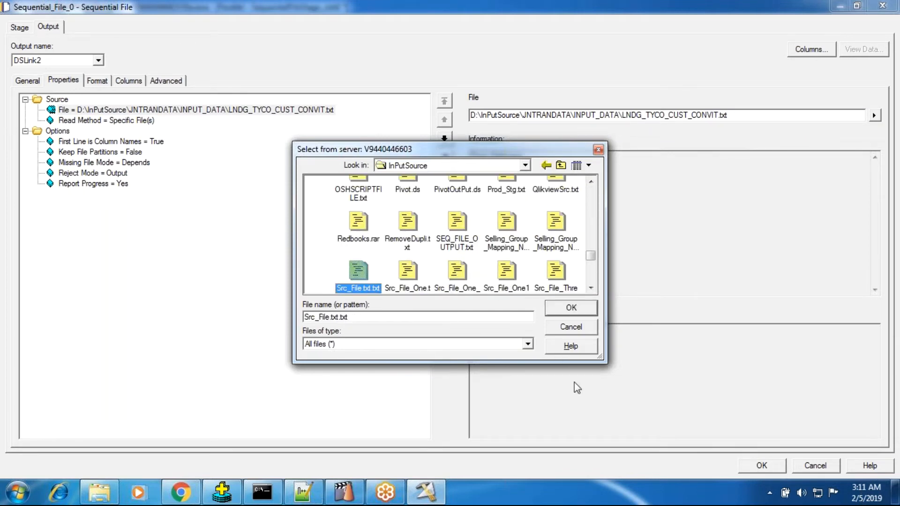
{"action": "left_click", "coordinate": [555, 274]}
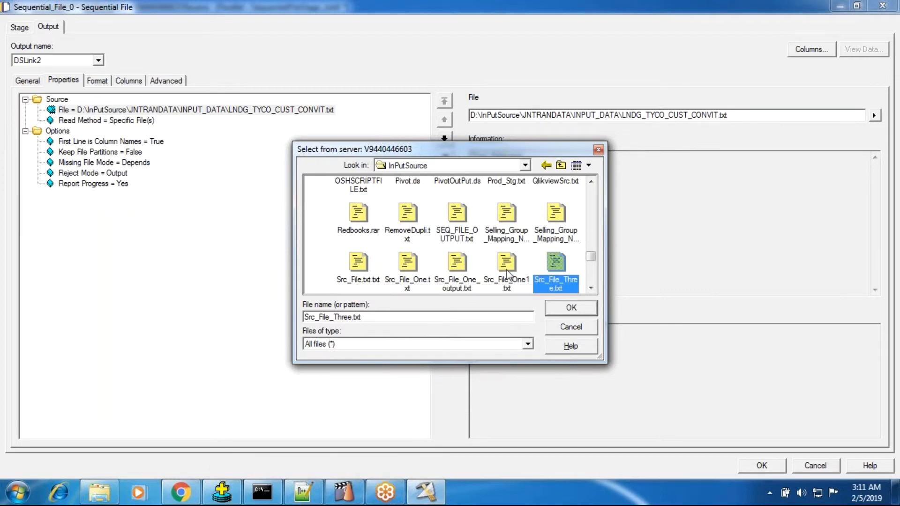
{"action": "left_click", "coordinate": [590, 287]}
{"action": "left_click", "coordinate": [590, 288]}
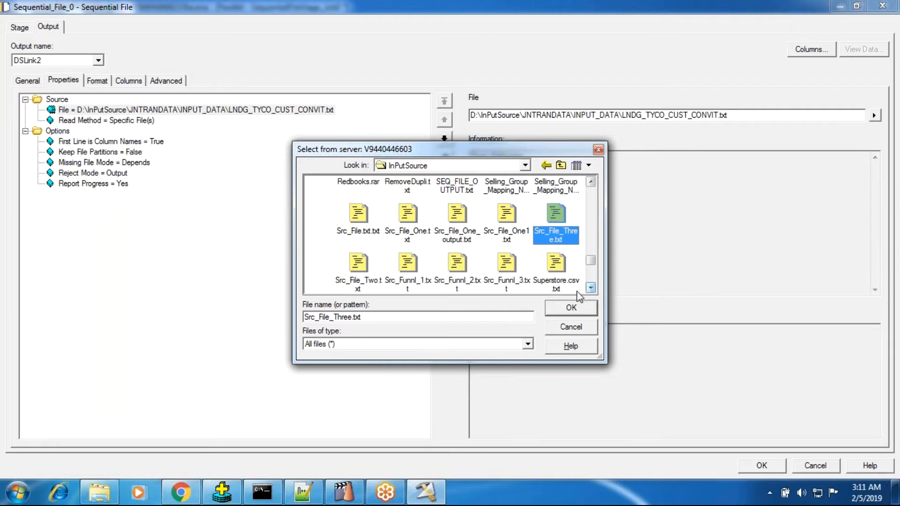
{"action": "left_click", "coordinate": [418, 282]}
{"action": "left_click", "coordinate": [556, 307]}
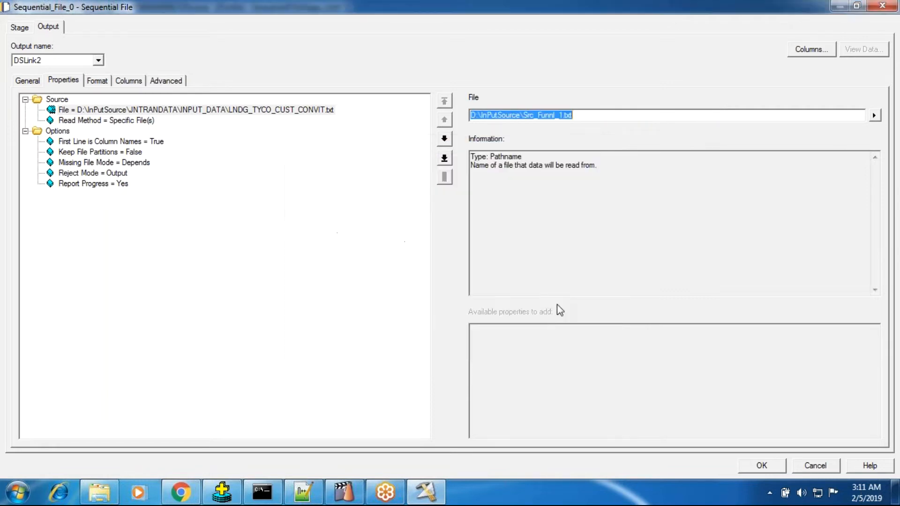
- Add a second File property under Source and set it to D:\InPutSource\Src_Funnl_2.txt
{"action": "left_click", "coordinate": [60, 99]}
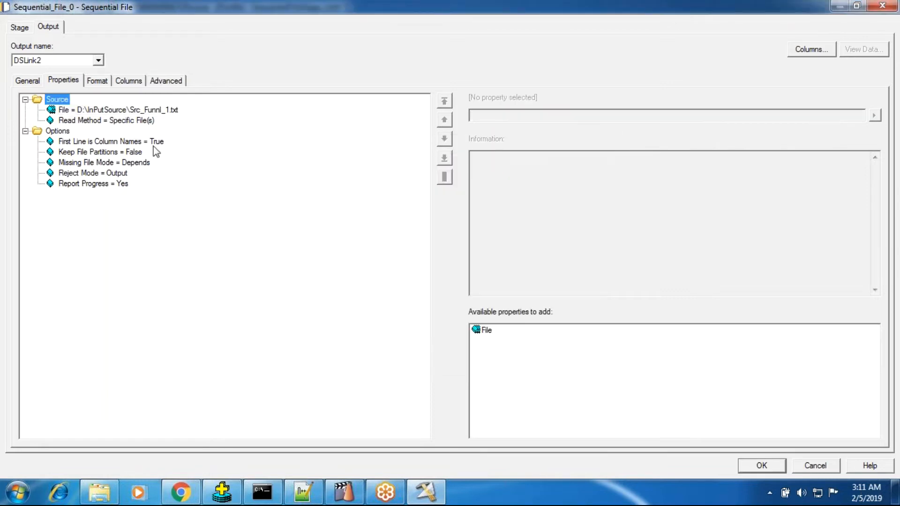
{"action": "left_click", "coordinate": [486, 330]}
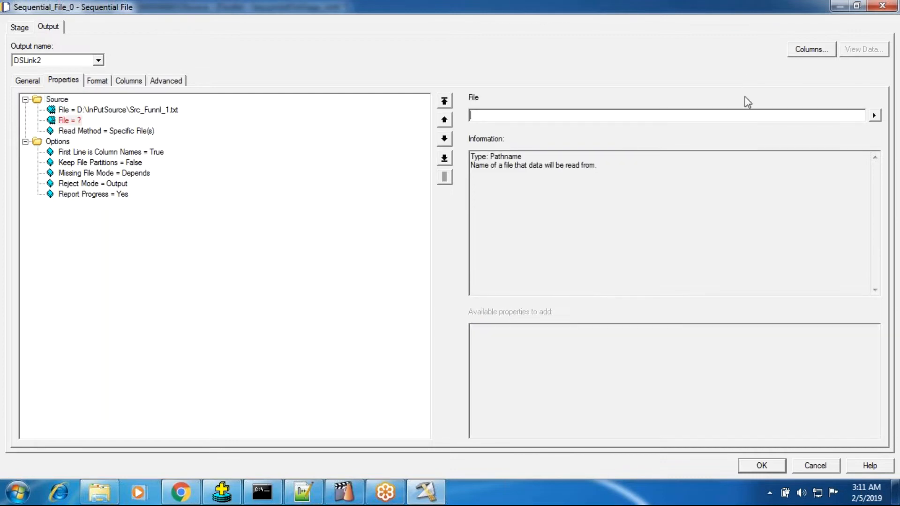
{"action": "left_click", "coordinate": [874, 115]}
{"action": "left_click", "coordinate": [834, 144]}
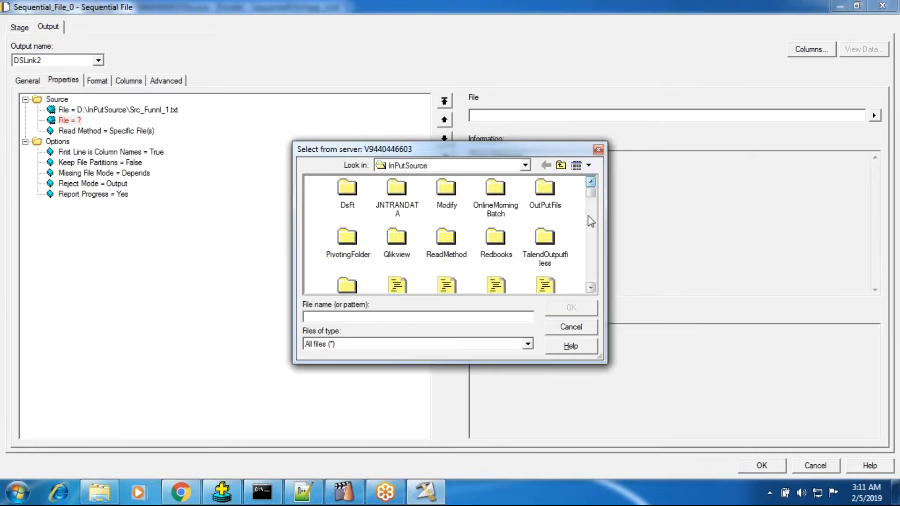
{"action": "left_click", "coordinate": [470, 251]}
{"action": "key", "text": "s"}
{"action": "key", "text": "s"}
{"action": "key", "text": "s"}
{"action": "key", "text": "s"}
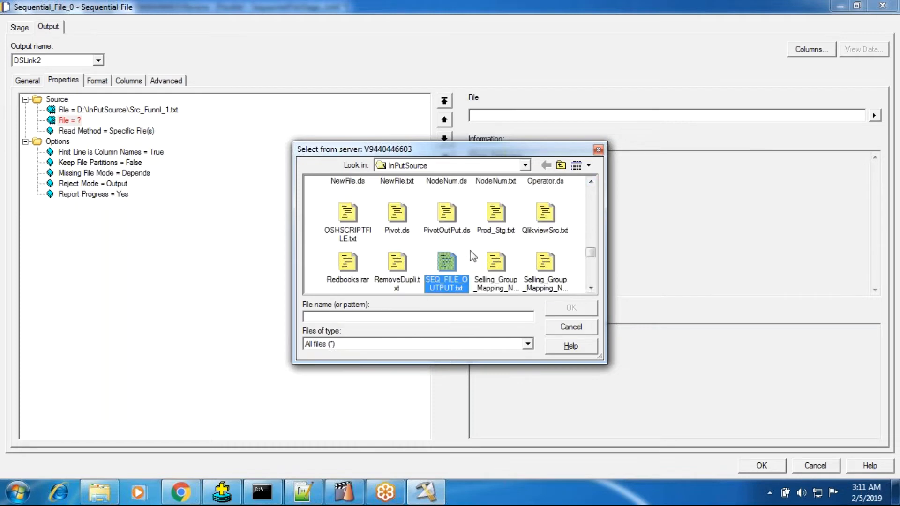
{"action": "key", "text": "s"}
{"action": "key", "text": "s"}
{"action": "key", "text": "s"}
{"action": "key", "text": "s"}
{"action": "key", "text": "s"}
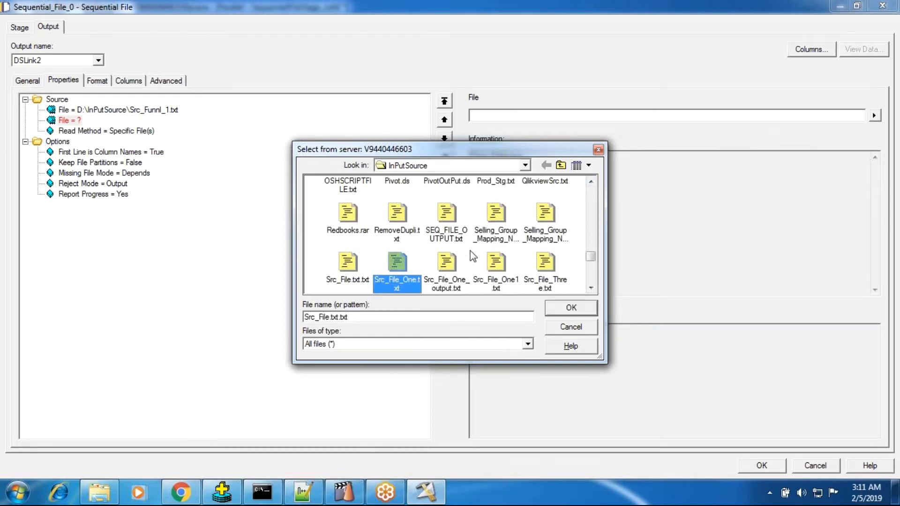
{"action": "key", "text": "s"}
{"action": "key", "text": "s"}
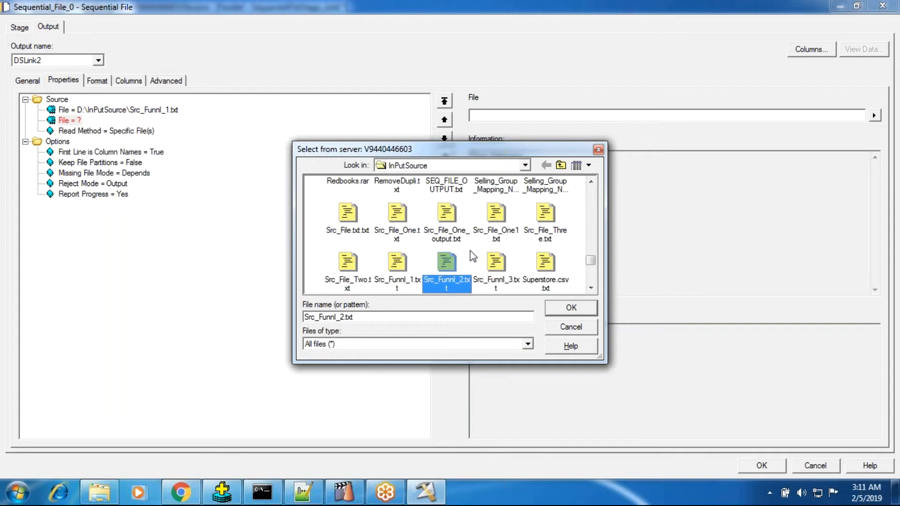
{"action": "left_click", "coordinate": [563, 309]}
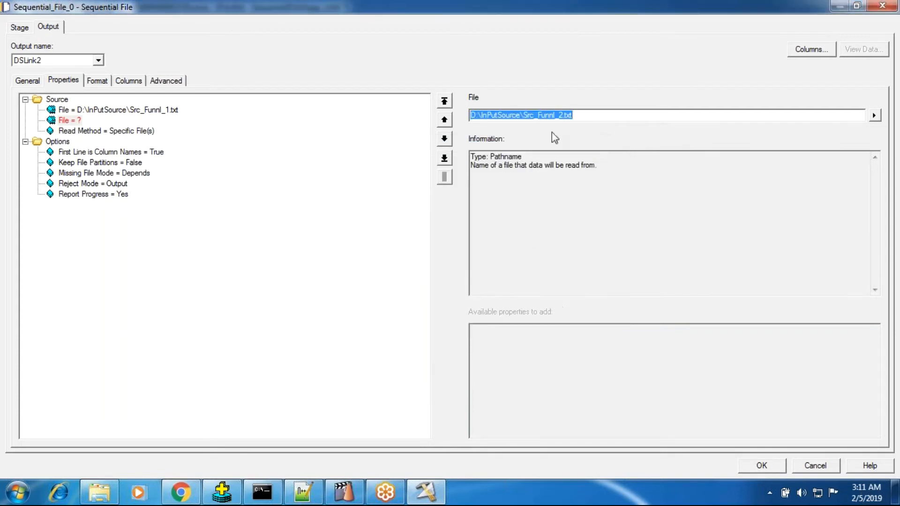
{"action": "left_click", "coordinate": [169, 111]}
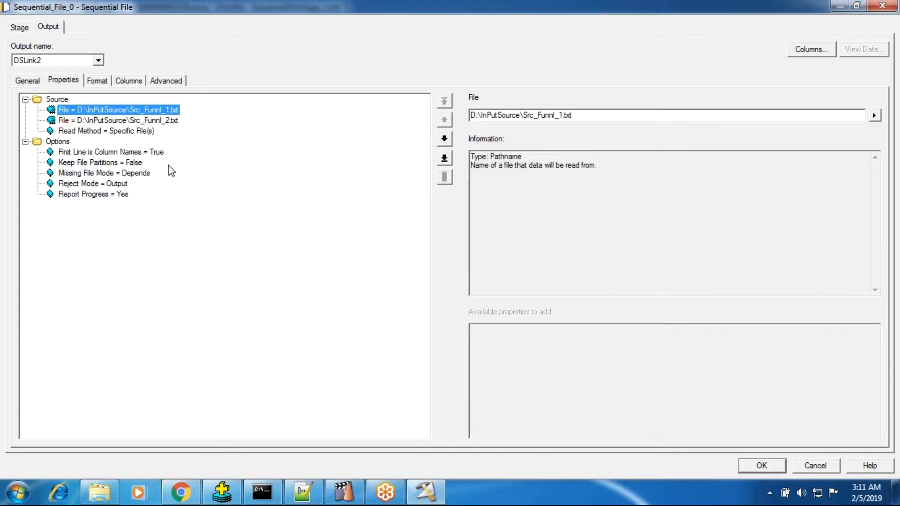
{"action": "left_click", "coordinate": [104, 131]}
- Add a third File property under Source and set it to D:\InPutSource\Src_Funnl_3.txt by browsing the server
{"action": "left_click", "coordinate": [57, 99]}
{"action": "left_click", "coordinate": [483, 341]}
{"action": "left_click", "coordinate": [875, 116]}
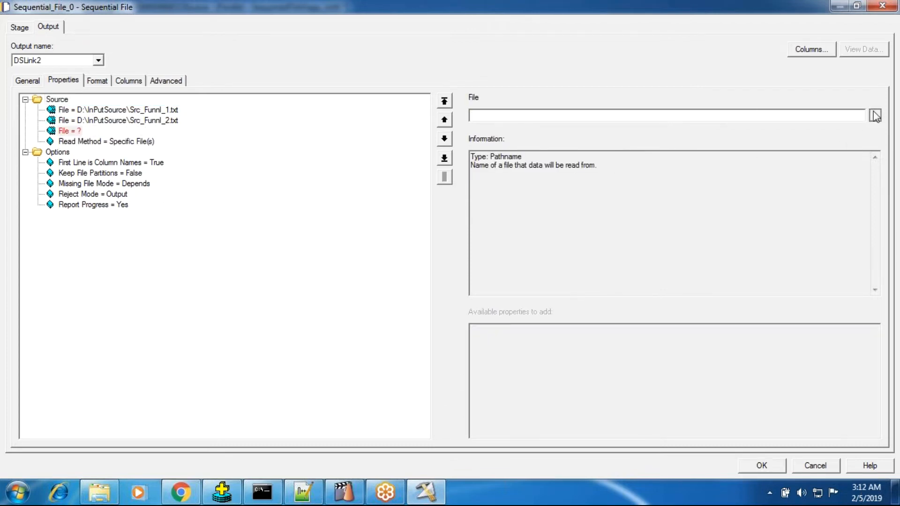
{"action": "left_click", "coordinate": [804, 147]}
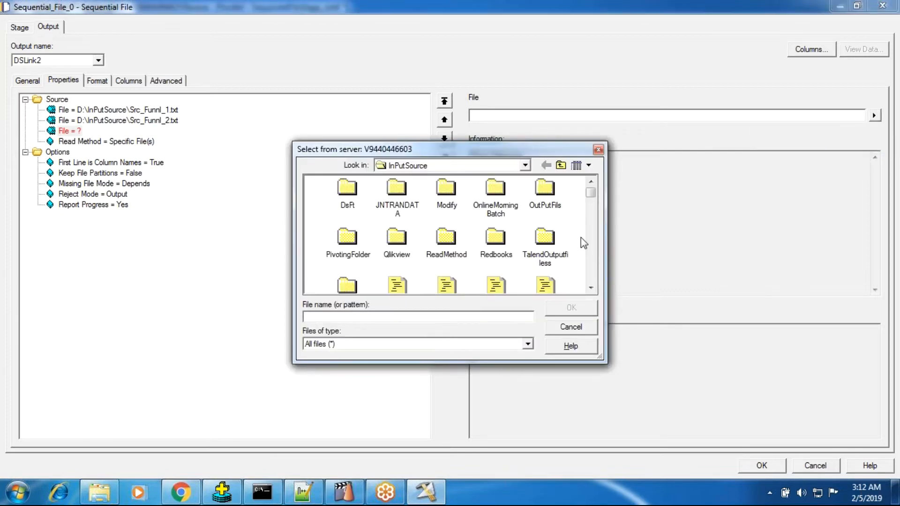
{"action": "left_click", "coordinate": [460, 239]}
{"action": "key", "text": "s"}
{"action": "key", "text": "s"}
{"action": "key", "text": "s"}
{"action": "key", "text": "s"}
{"action": "key", "text": "s"}
{"action": "key", "text": "s"}
{"action": "key", "text": "s"}
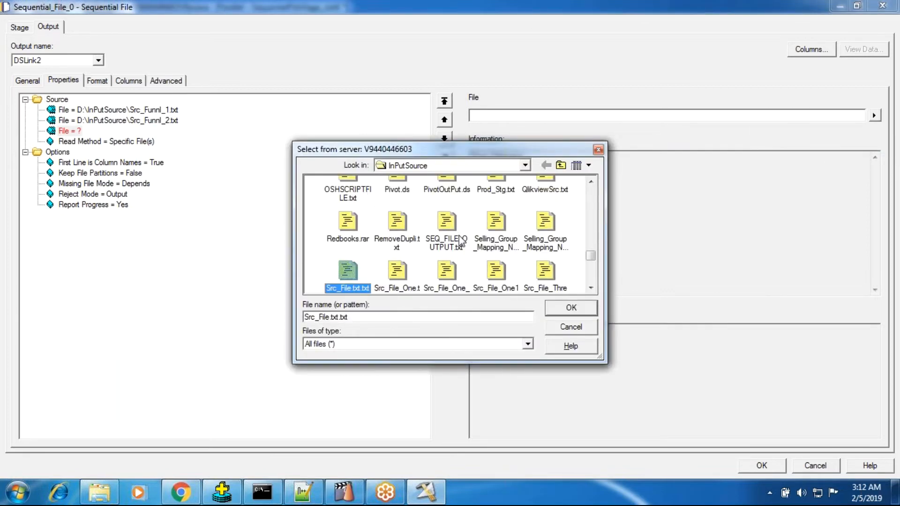
{"action": "key", "text": "s"}
{"action": "key", "text": "s"}
{"action": "key", "text": "s"}
{"action": "key", "text": "s"}
{"action": "key", "text": "s"}
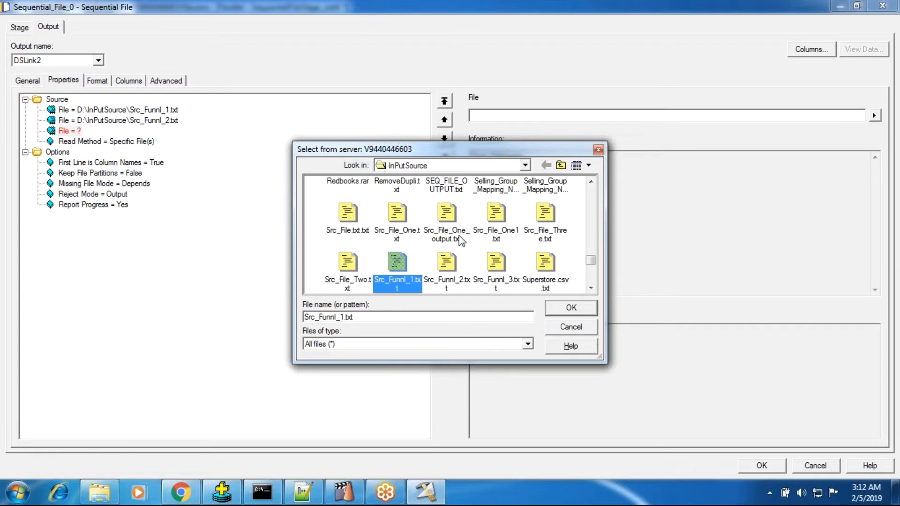
{"action": "left_click", "coordinate": [568, 306]}
{"action": "key", "text": "Return"}
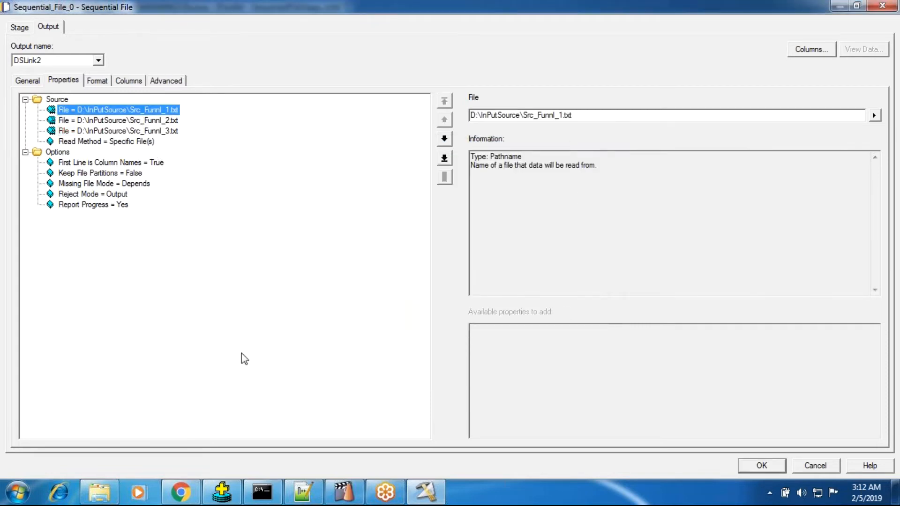
- Check the Read Method property and the stage's advanced execution settings, and return to the output properties
{"action": "left_click", "coordinate": [127, 143]}
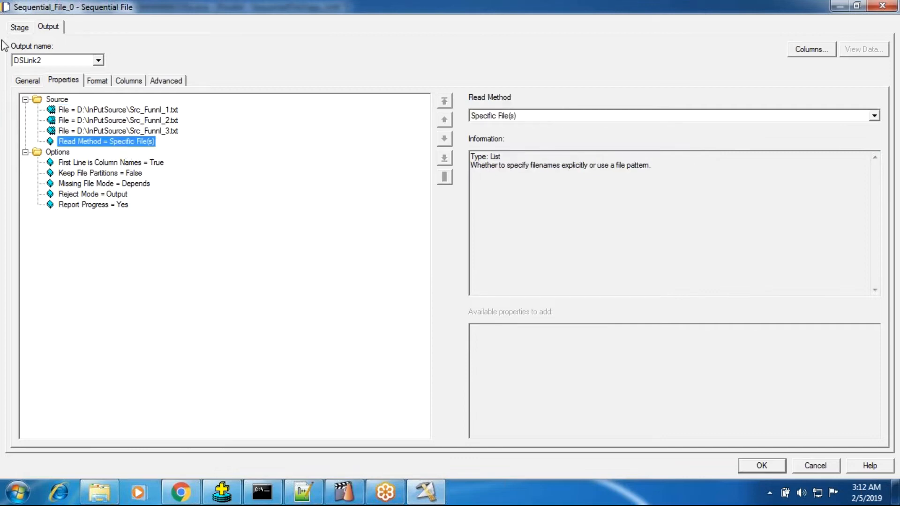
{"action": "left_click", "coordinate": [18, 27]}
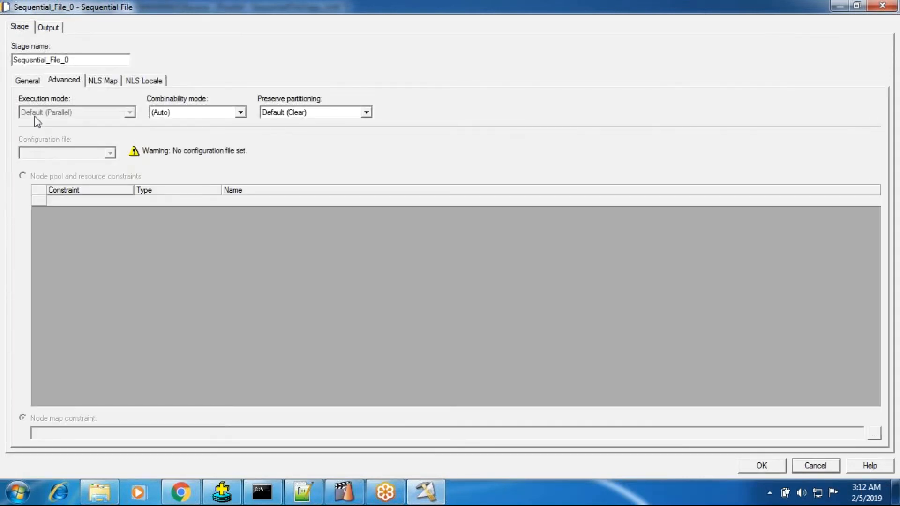
{"action": "left_click", "coordinate": [51, 27]}
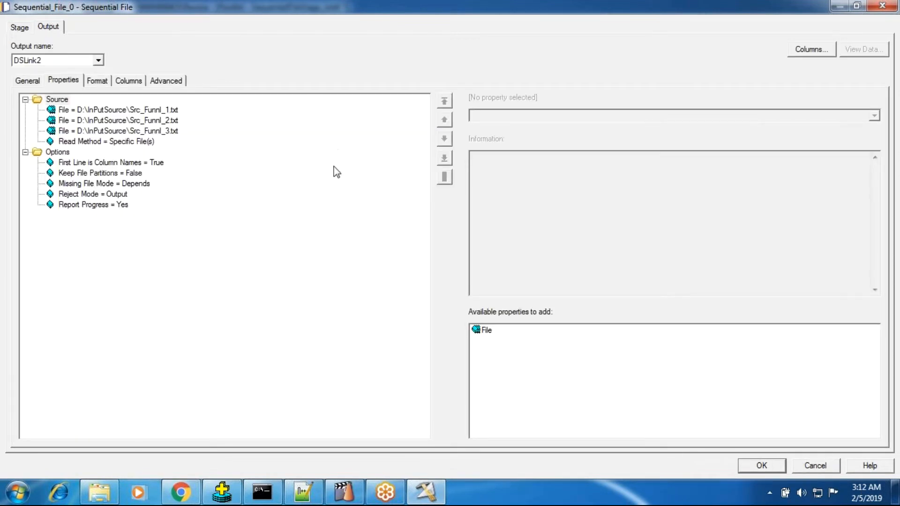
- From the output columns, start importing sequential file definitions under Table Definitions, with D:\InPutSource as the directory
{"action": "left_click", "coordinate": [123, 83]}
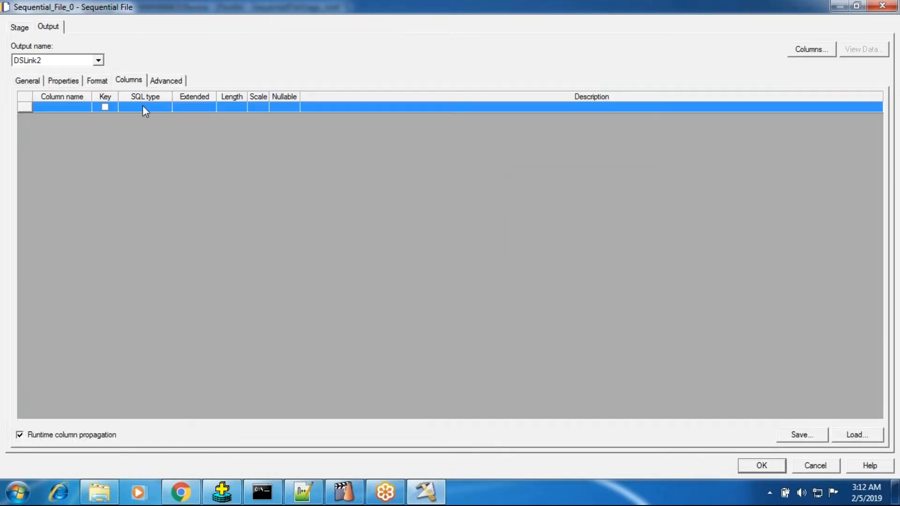
{"action": "left_click", "coordinate": [855, 435]}
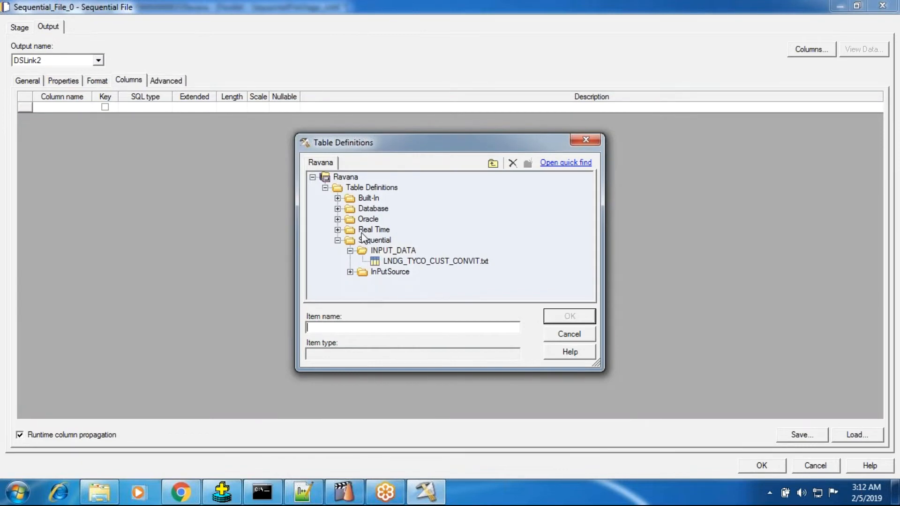
{"action": "right_click", "coordinate": [363, 189]}
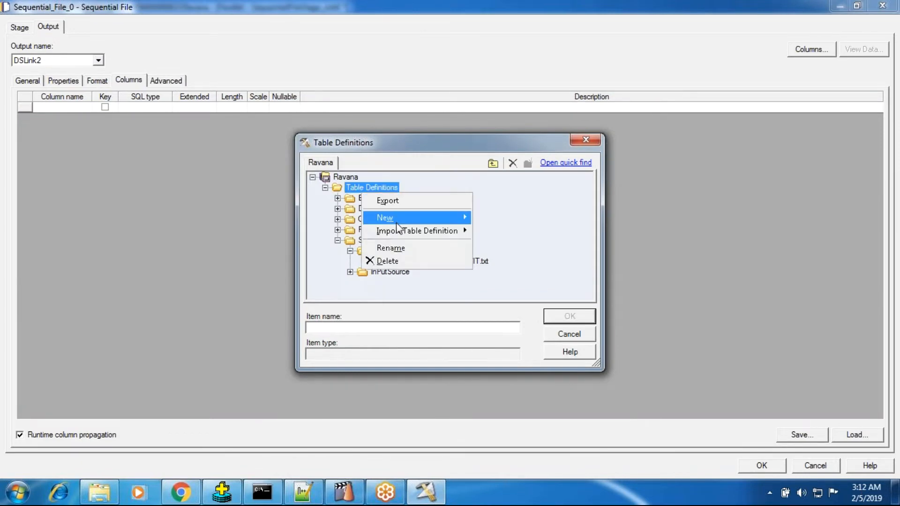
{"action": "mouse_move", "coordinate": [407, 231]}
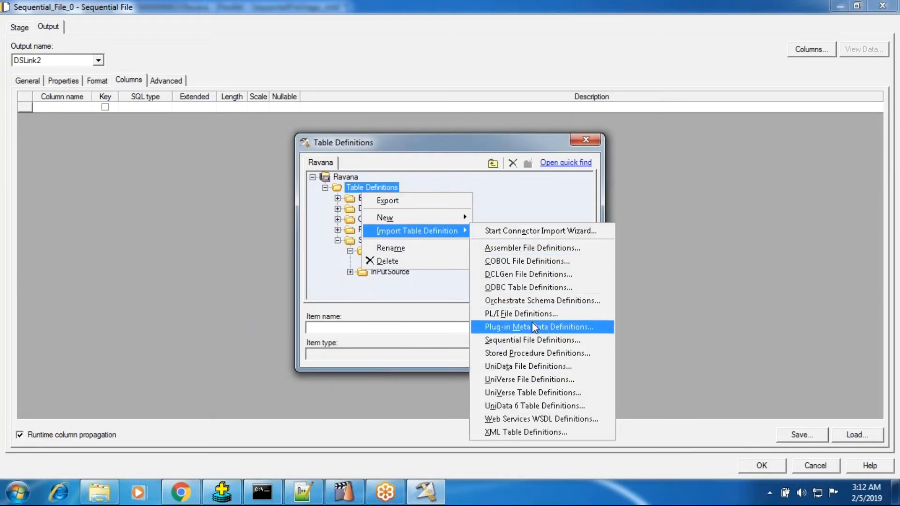
{"action": "left_click", "coordinate": [532, 341]}
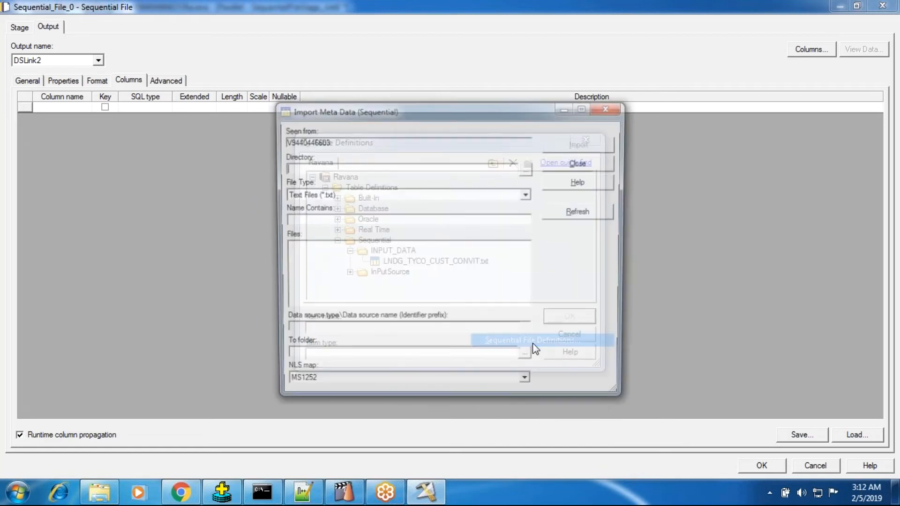
{"action": "left_click", "coordinate": [527, 170]}
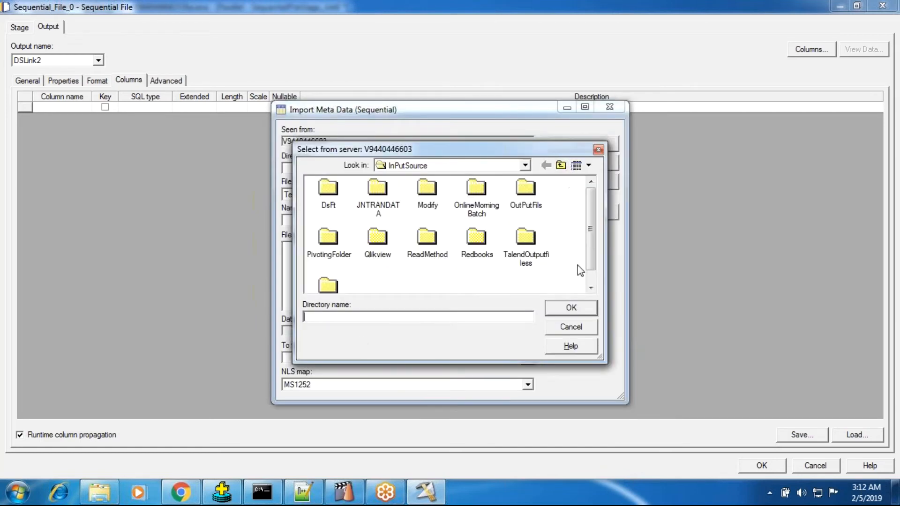
{"action": "left_click", "coordinate": [571, 312]}
- Select Src_Funnl_1.txt in the file list and import its metadata
{"action": "left_click", "coordinate": [322, 273]}
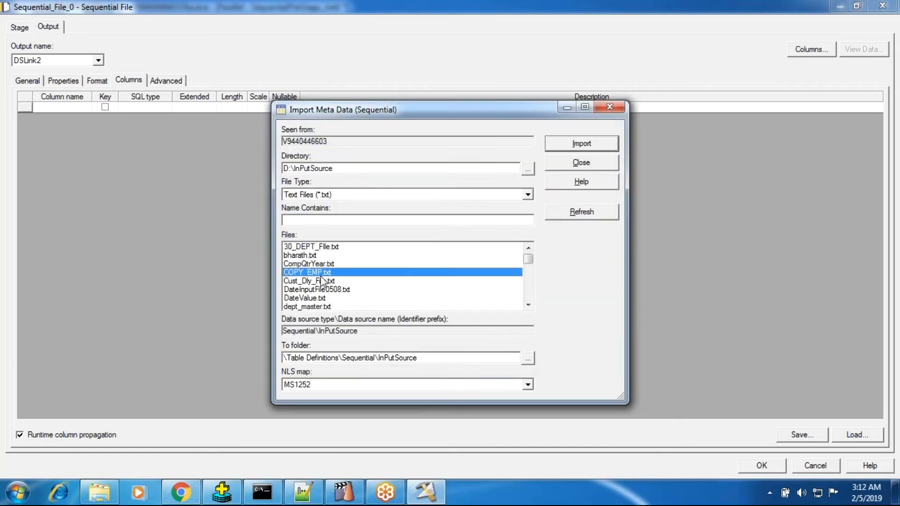
{"action": "key", "text": "s"}
{"action": "key", "text": "Down"}
{"action": "key", "text": "Down"}
{"action": "key", "text": "Down"}
{"action": "key", "text": "Down"}
{"action": "key", "text": "Down"}
{"action": "key", "text": "Down"}
{"action": "key", "text": "Down"}
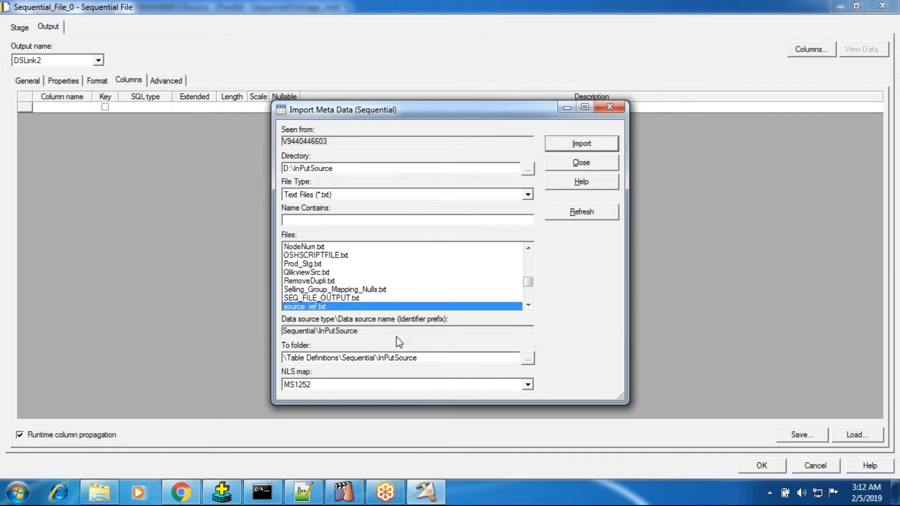
{"action": "key", "text": "Down"}
{"action": "key", "text": "Down"}
{"action": "key", "text": "Down"}
{"action": "key", "text": "Down"}
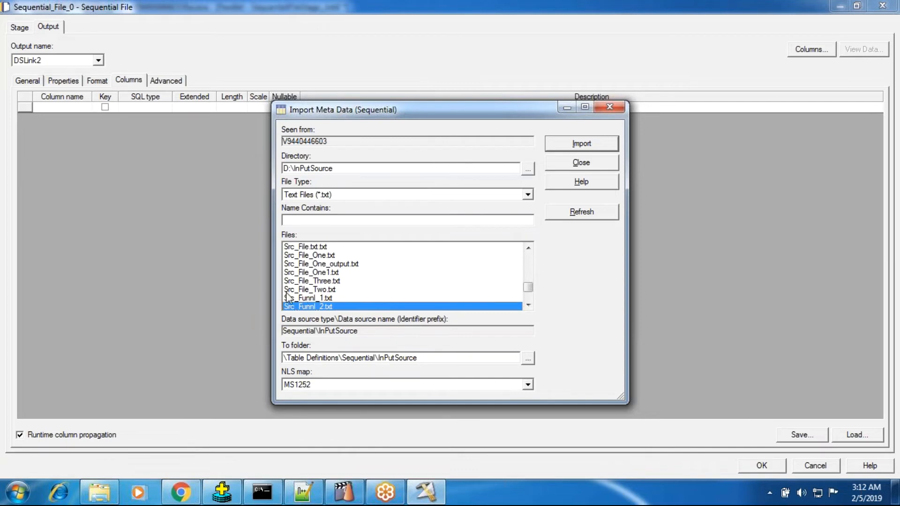
{"action": "left_click", "coordinate": [310, 299]}
{"action": "left_click", "coordinate": [591, 143]}
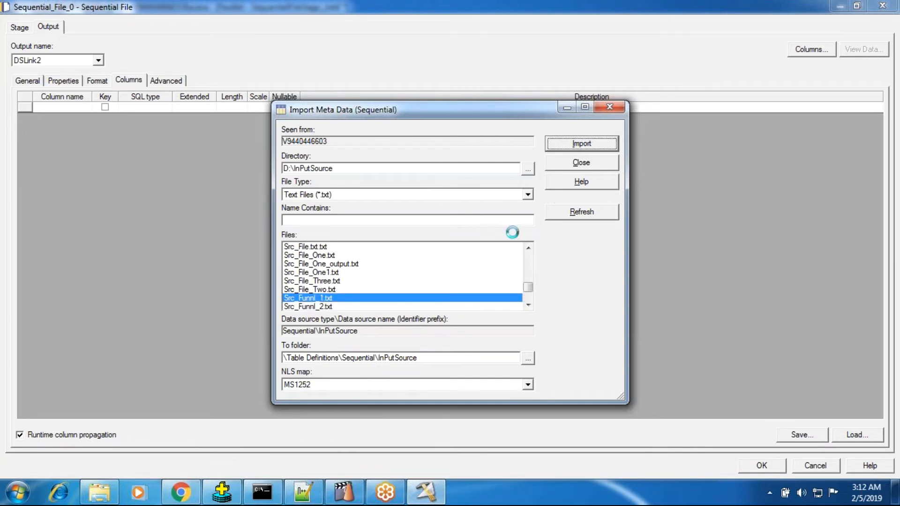
- Define the Src_Funnl_1.txt metadata with the first line as column names and | as the delimiter, preview it and accept the column definitions
{"action": "left_click", "coordinate": [307, 166]}
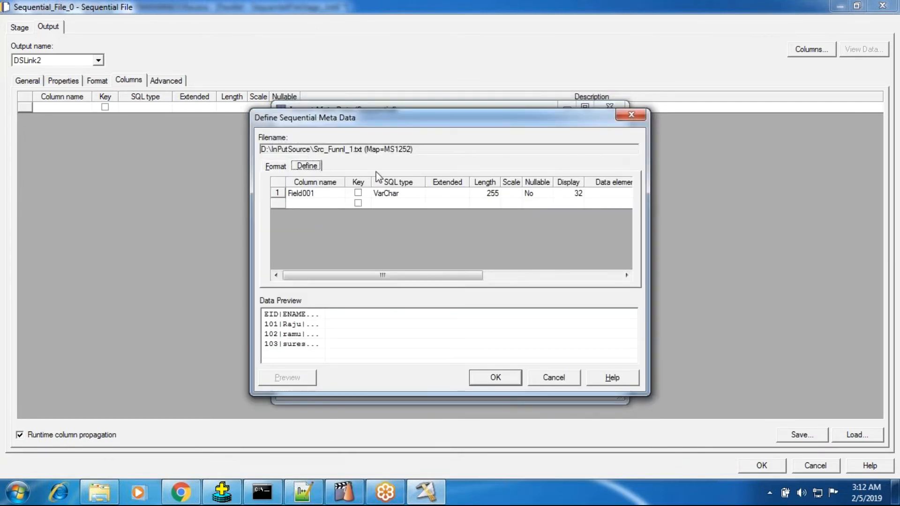
{"action": "left_click", "coordinate": [276, 167]}
{"action": "left_click", "coordinate": [437, 183]}
{"action": "double_click", "coordinate": [612, 220]}
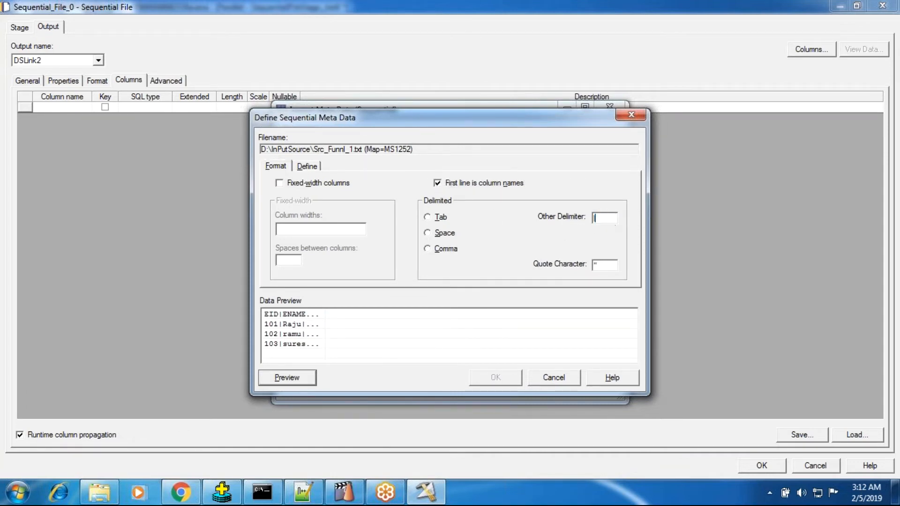
{"action": "left_click", "coordinate": [296, 380]}
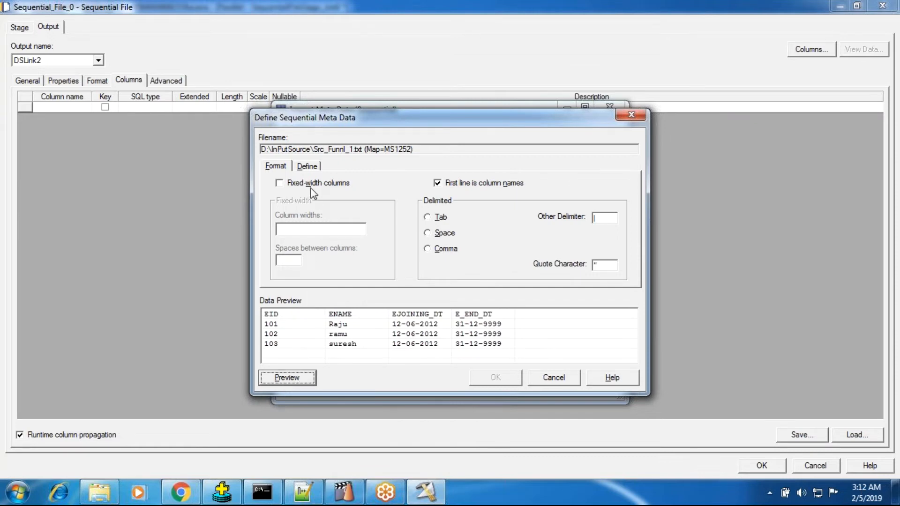
{"action": "left_click", "coordinate": [310, 169]}
{"action": "left_click", "coordinate": [505, 372]}
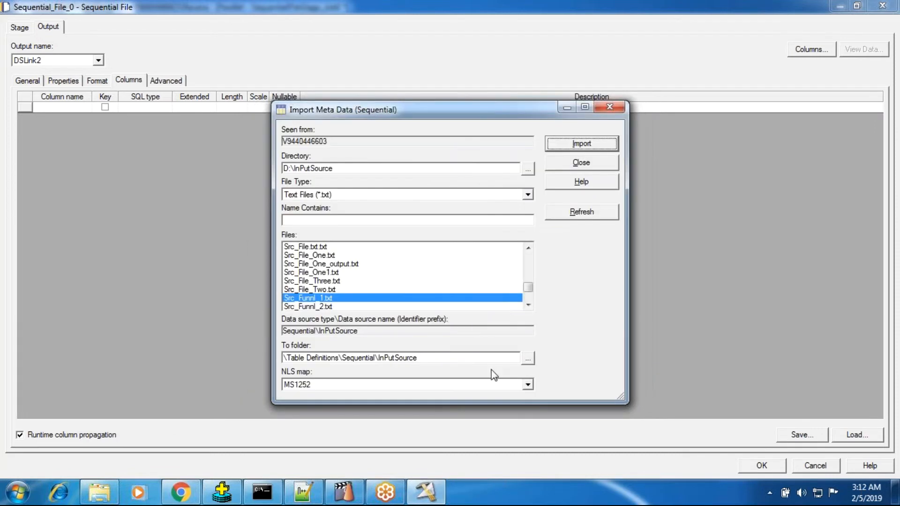
- Close the metadata import and load all columns of the Src_Funnl_1.txt table definition from Sequential\InPutSource into the output link
{"action": "left_click", "coordinate": [578, 165]}
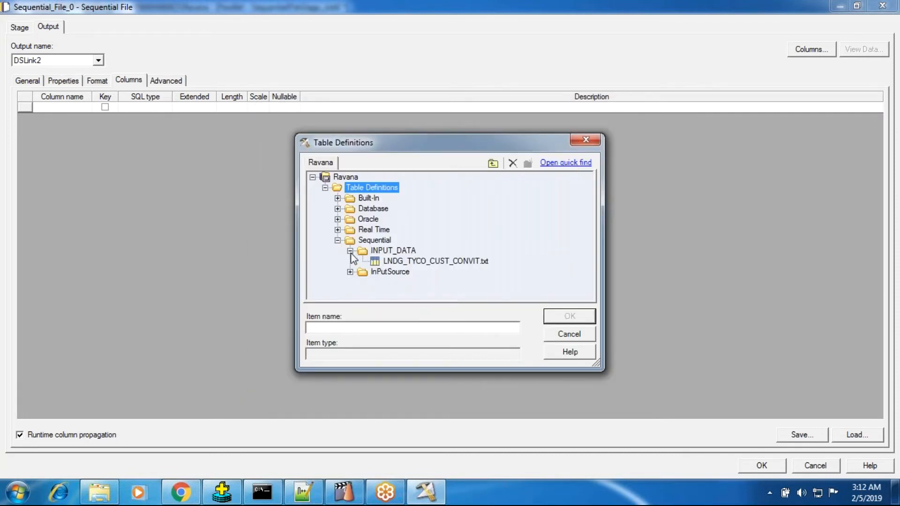
{"action": "left_click", "coordinate": [350, 271]}
{"action": "left_click", "coordinate": [409, 293]}
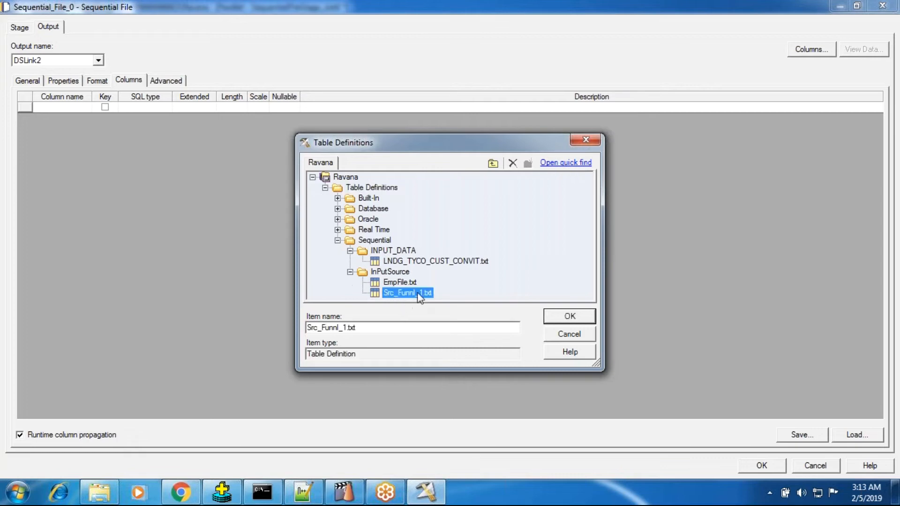
{"action": "left_click", "coordinate": [568, 316]}
{"action": "left_click", "coordinate": [604, 155]}
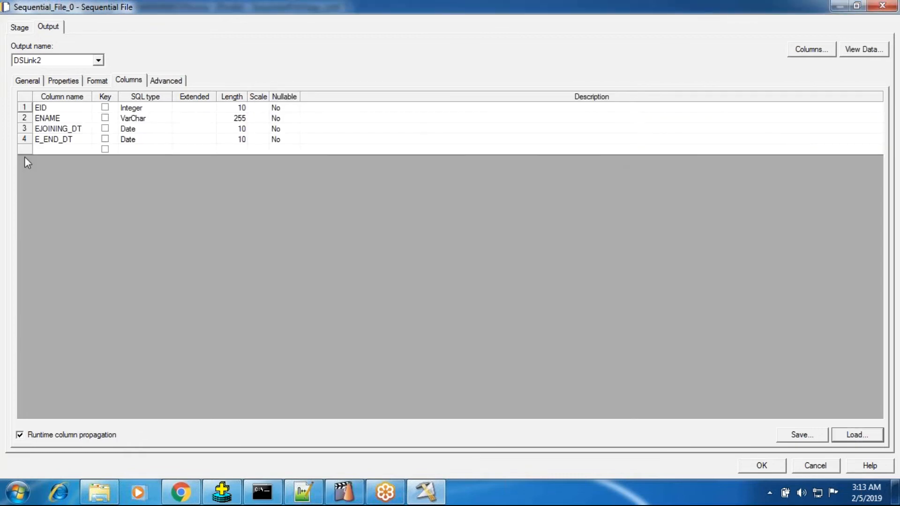
{"action": "left_click", "coordinate": [96, 83]}
{"action": "left_click", "coordinate": [134, 83]}
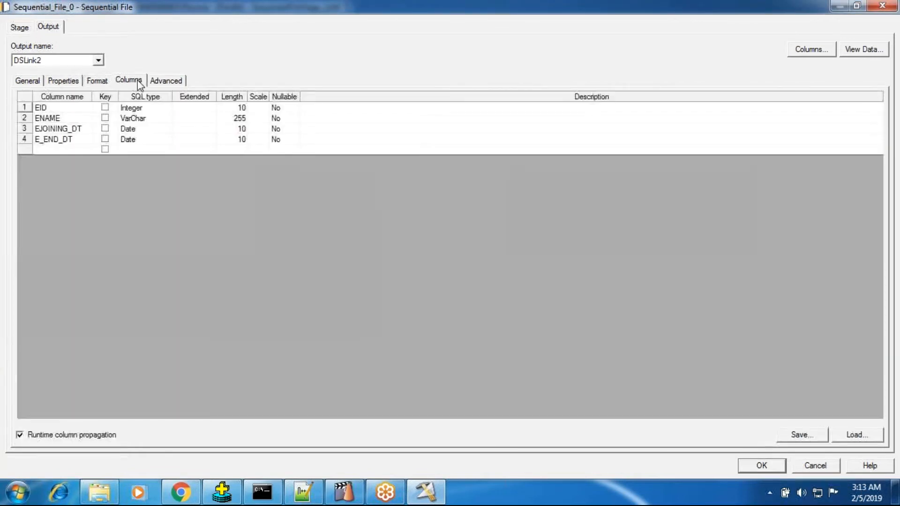
- View up to 100 rows of the stage's data and read through the View Data command's output
{"action": "left_click", "coordinate": [64, 82]}
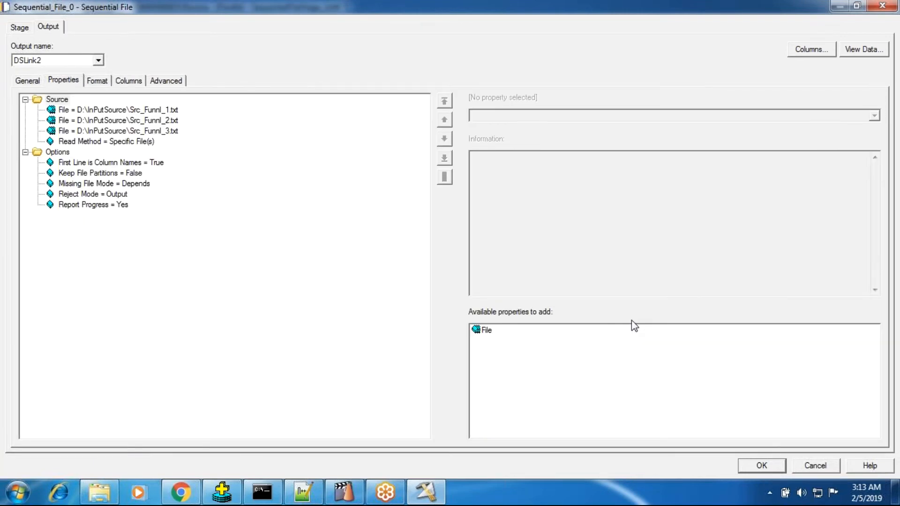
{"action": "left_click", "coordinate": [862, 49]}
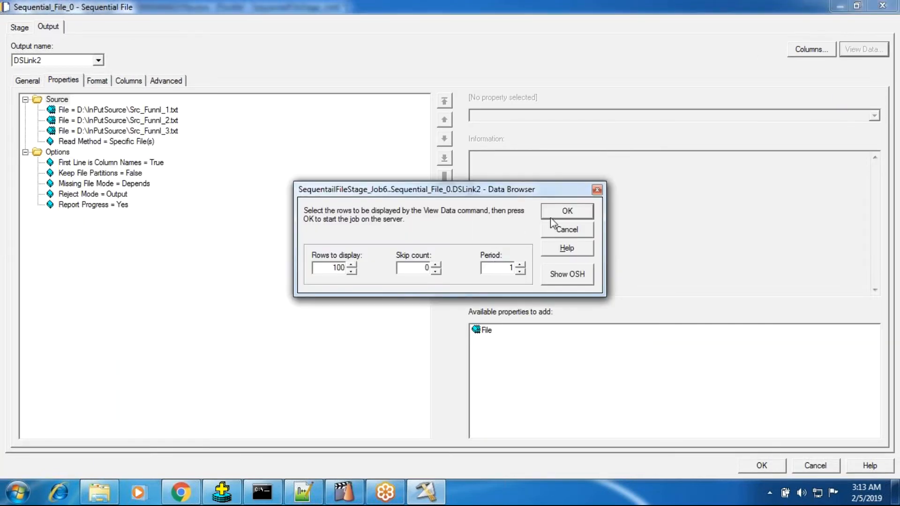
{"action": "left_click", "coordinate": [560, 210]}
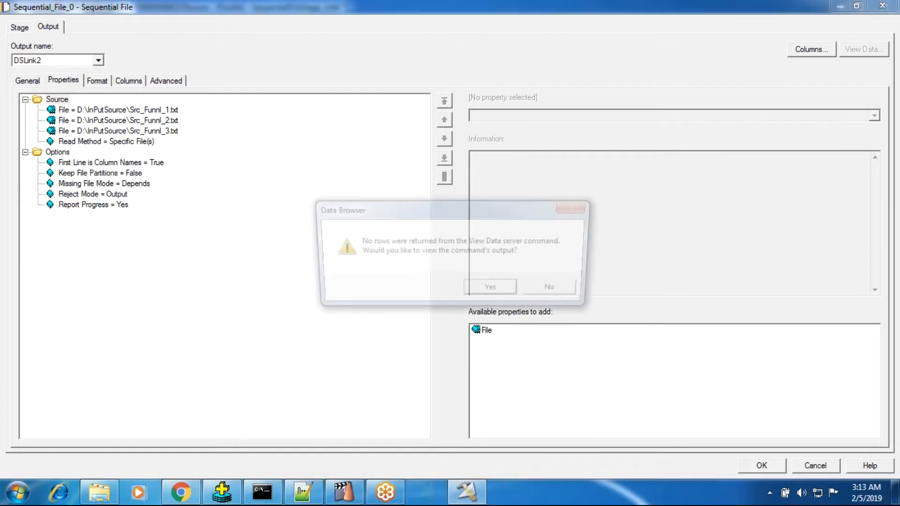
{"action": "key", "text": "Return"}
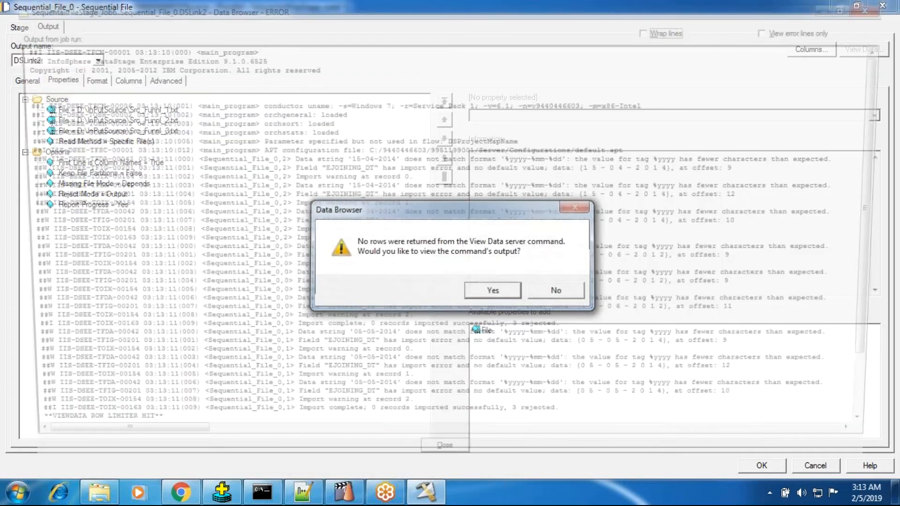
{"action": "left_click_drag", "start_coordinate": [521, 159], "coordinate": [585, 161]}
{"action": "left_click", "coordinate": [597, 316]}
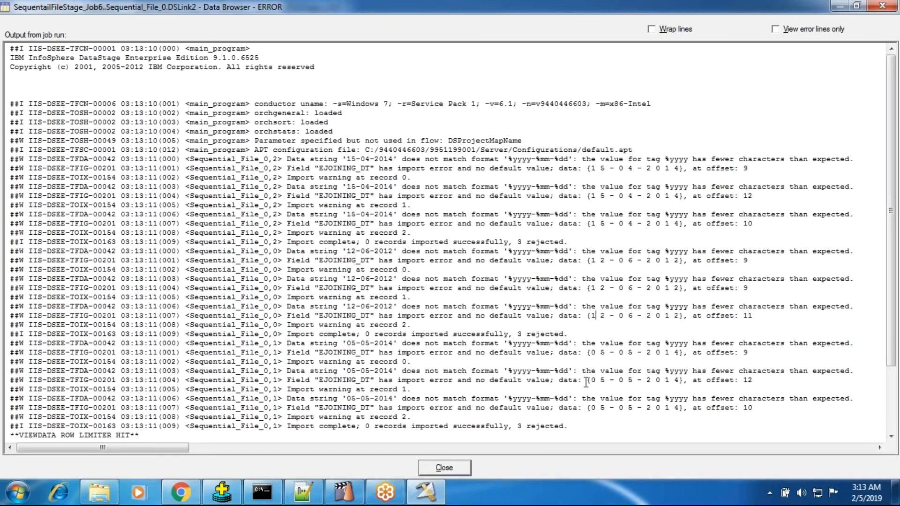
{"action": "scroll", "coordinate": [586, 382], "scroll_direction": "down", "scroll_amount": 2}
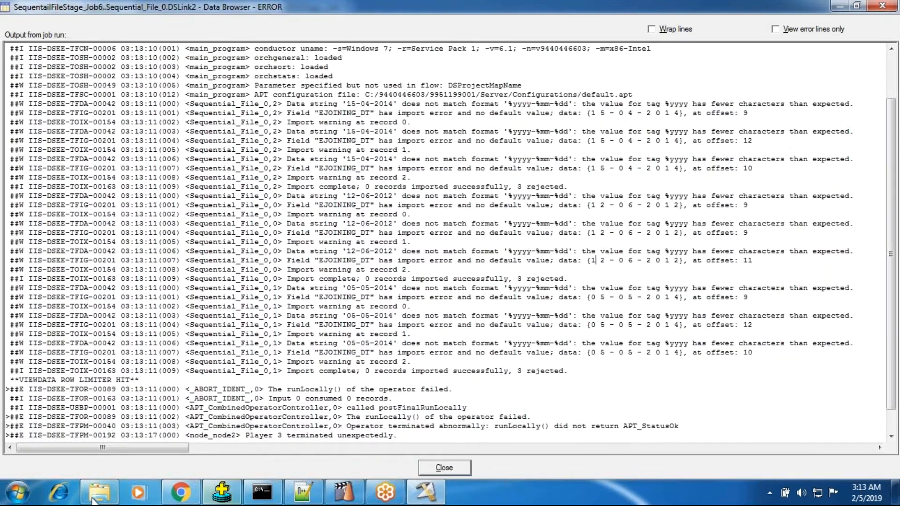
- Open Src_Funnl_1 and Src_Funnl_2 from the InPutSource folder in turn and check the format of their date values
{"action": "left_click", "coordinate": [99, 492]}
{"action": "left_click", "coordinate": [362, 367]}
{"action": "double_click", "coordinate": [361, 366]}
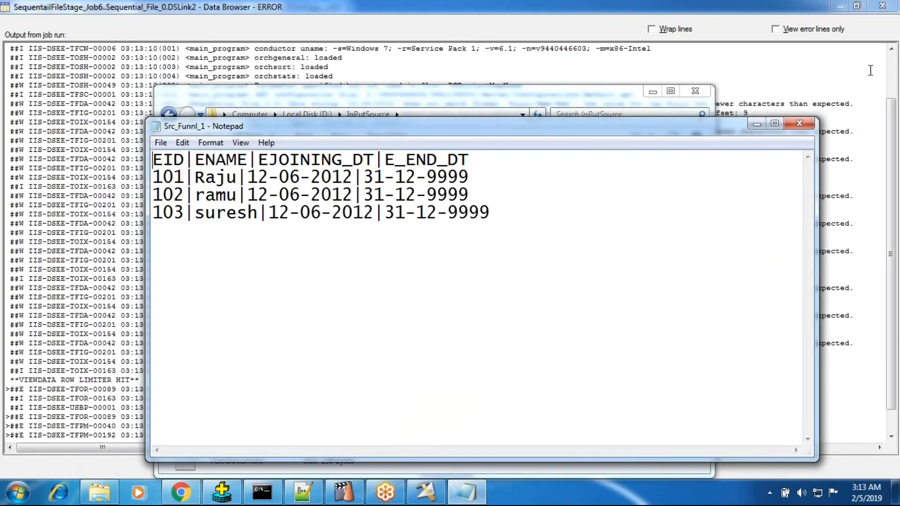
{"action": "left_click", "coordinate": [799, 123]}
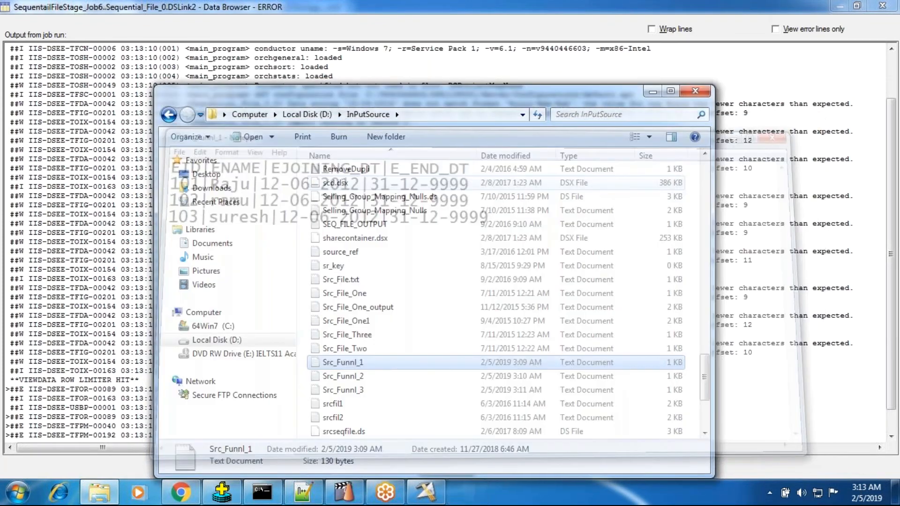
{"action": "left_click", "coordinate": [343, 376]}
{"action": "double_click", "coordinate": [343, 376]}
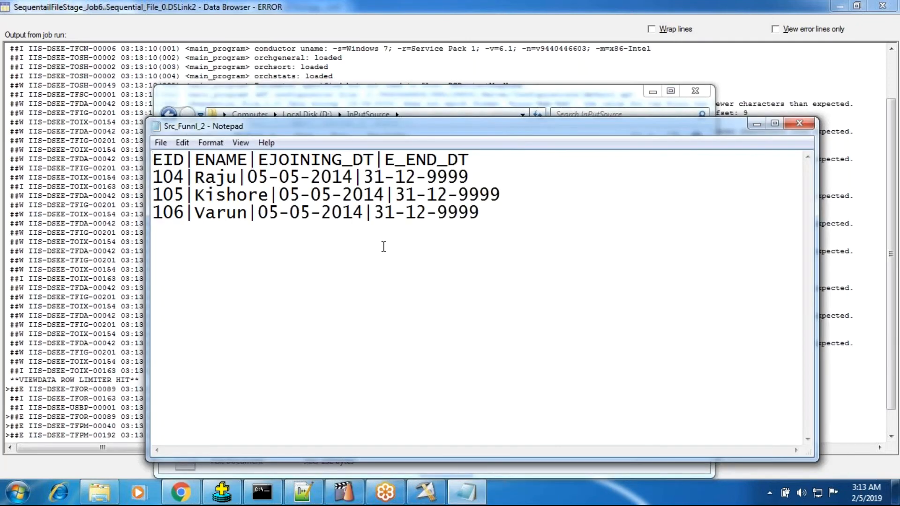
- Open Src_Funnl_3 and return to Src_Funnl_2, checking the order of day, month and year in their date values
{"action": "left_click", "coordinate": [799, 123]}
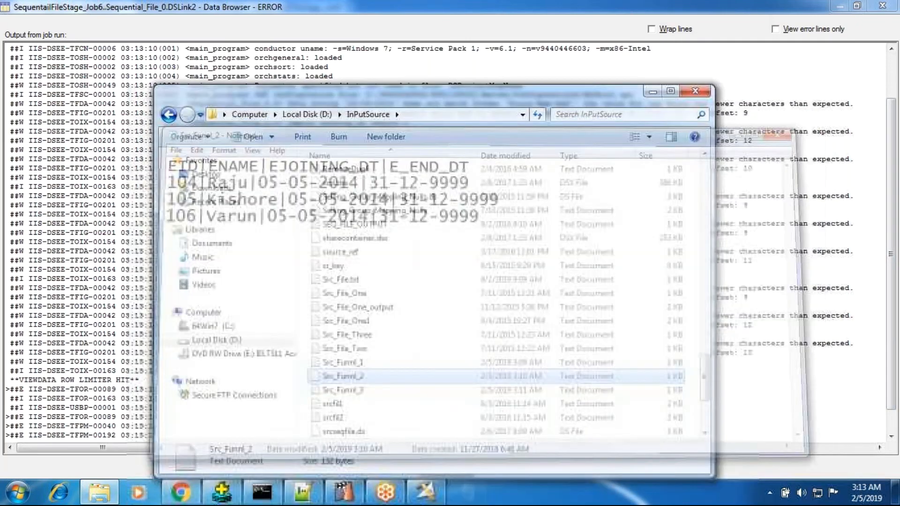
{"action": "double_click", "coordinate": [343, 390]}
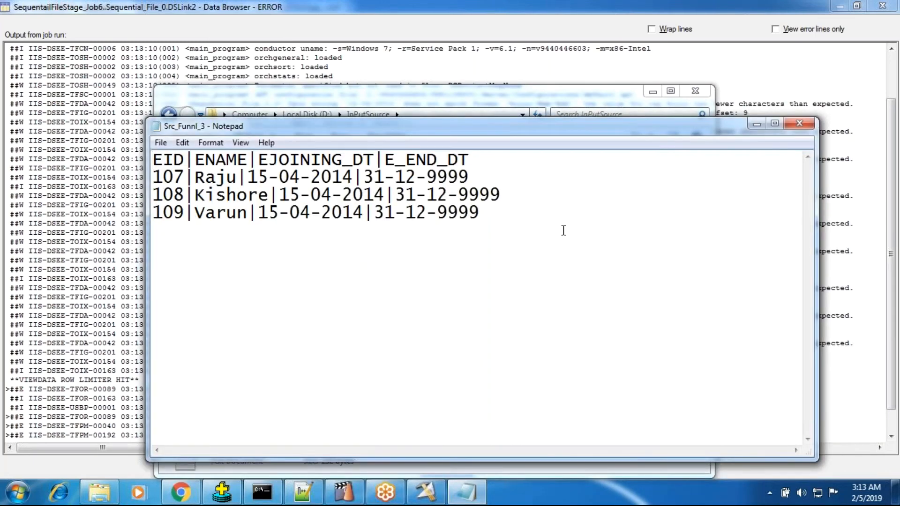
{"action": "left_click", "coordinate": [797, 122]}
{"action": "double_click", "coordinate": [342, 380]}
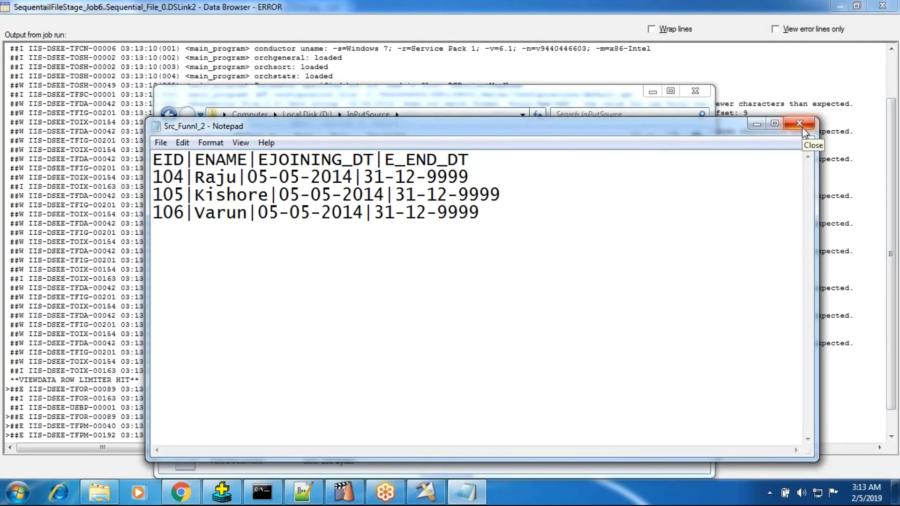
{"action": "left_click_drag", "start_coordinate": [394, 195], "coordinate": [409, 195]}
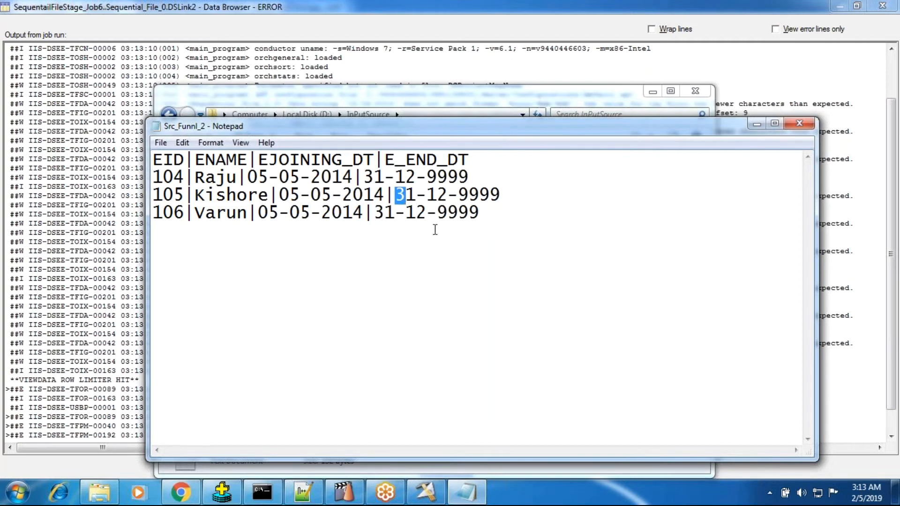
{"action": "left_click", "coordinate": [295, 197]}
{"action": "left_click", "coordinate": [292, 179]}
{"action": "left_click", "coordinate": [321, 196]}
{"action": "left_click", "coordinate": [287, 225]}
{"action": "left_click", "coordinate": [417, 213]}
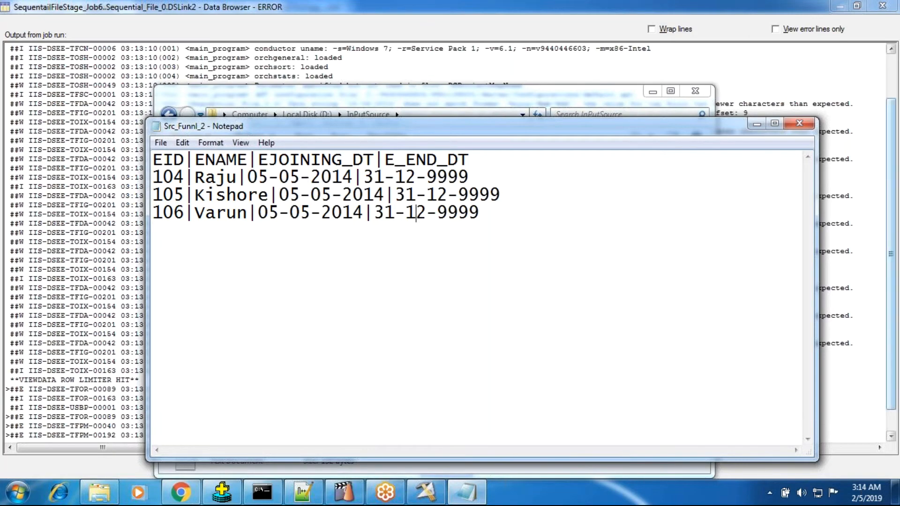
{"action": "left_click", "coordinate": [800, 123]}
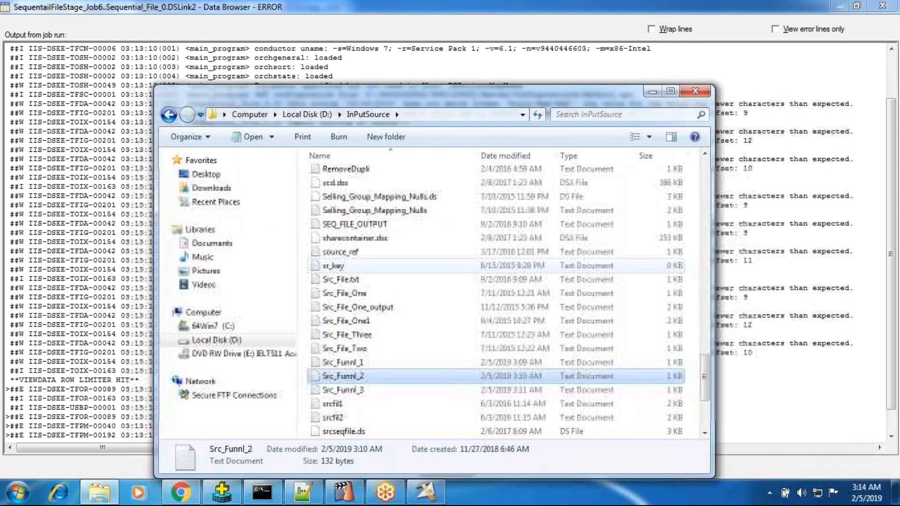
- Check the date order in Src_Funnl_3 and Src_Funnl_1, and close the folder and the data browser output
{"action": "double_click", "coordinate": [343, 390]}
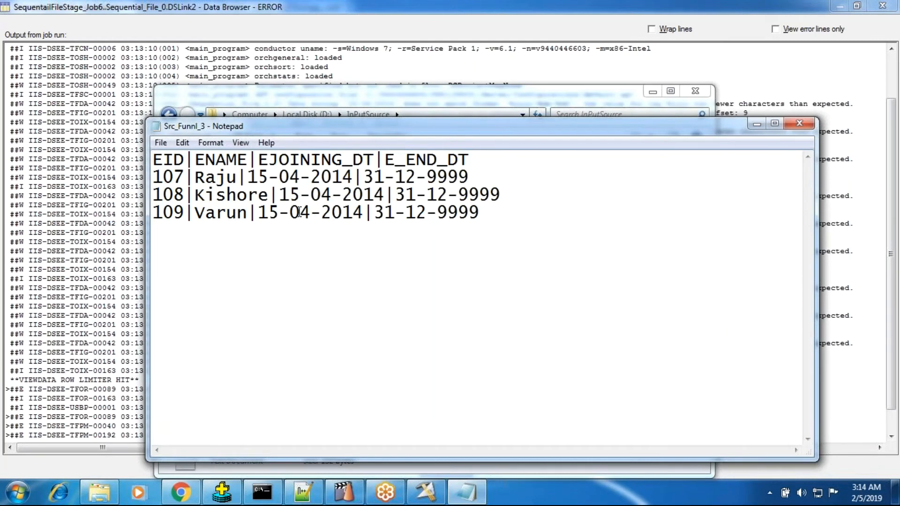
{"action": "left_click", "coordinate": [295, 180]}
{"action": "left_click", "coordinate": [325, 197]}
{"action": "left_click", "coordinate": [420, 212]}
{"action": "left_click", "coordinate": [798, 123]}
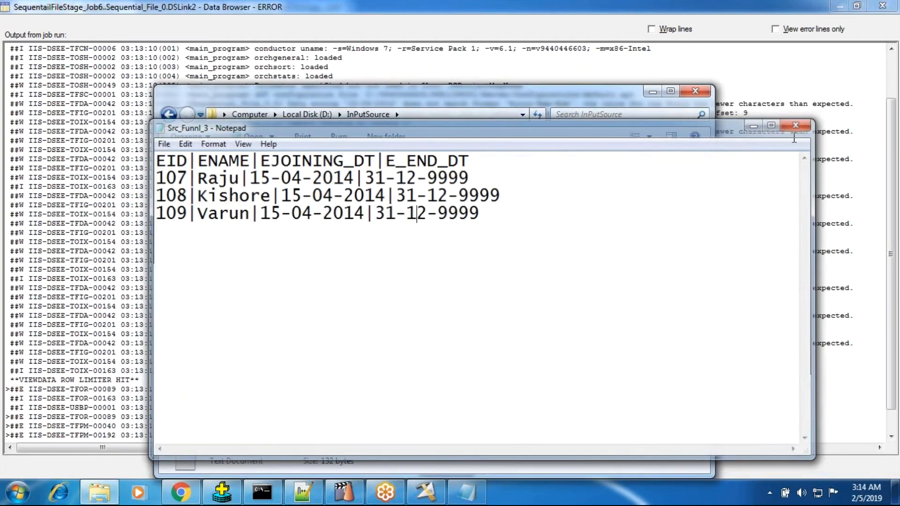
{"action": "double_click", "coordinate": [349, 358]}
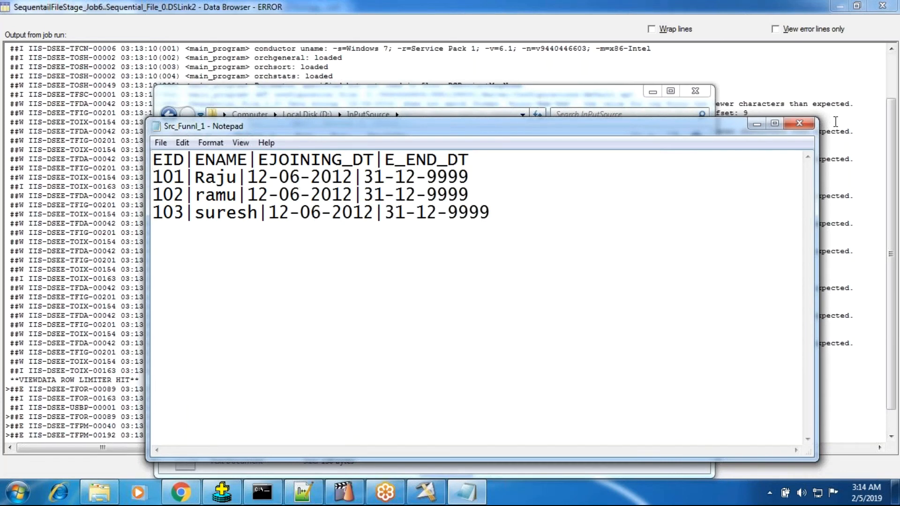
{"action": "left_click", "coordinate": [806, 130]}
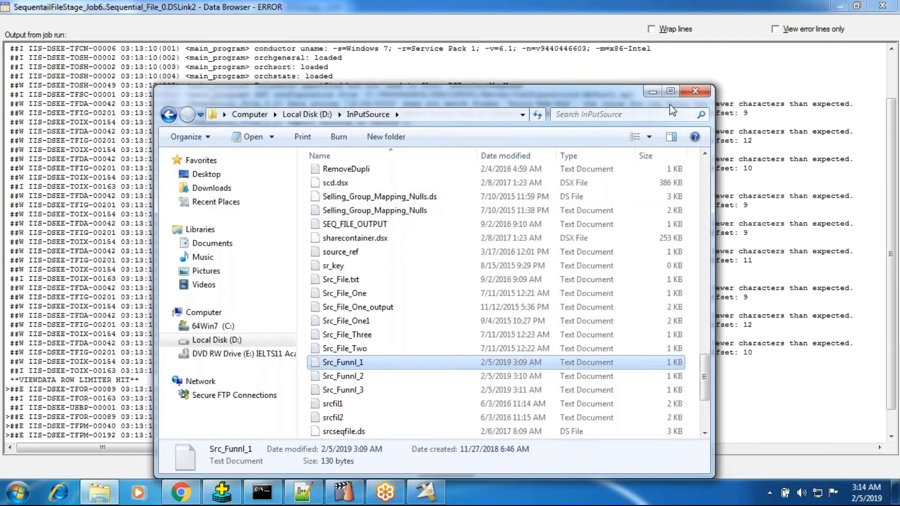
{"action": "left_click", "coordinate": [695, 91]}
{"action": "left_click", "coordinate": [436, 469]}
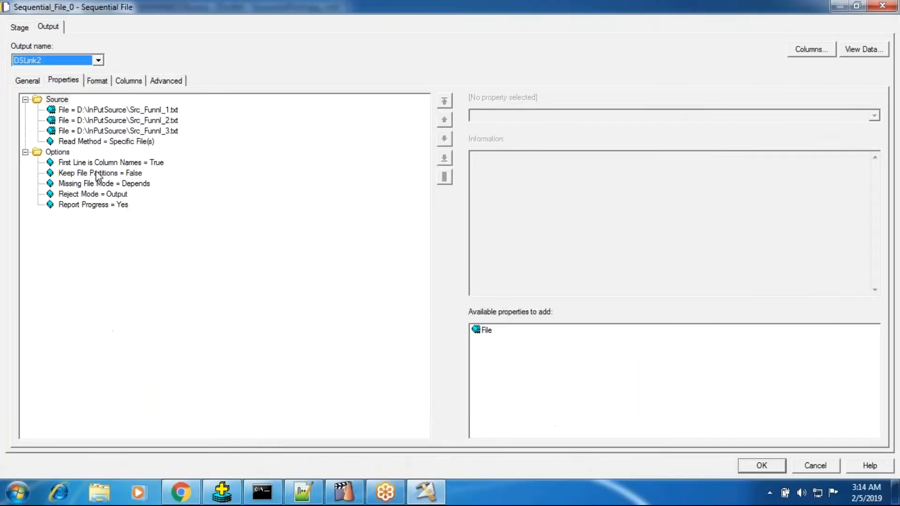
- Add the Format string property to the Date type defaults of the DSLink2 output format
{"action": "left_click", "coordinate": [98, 82]}
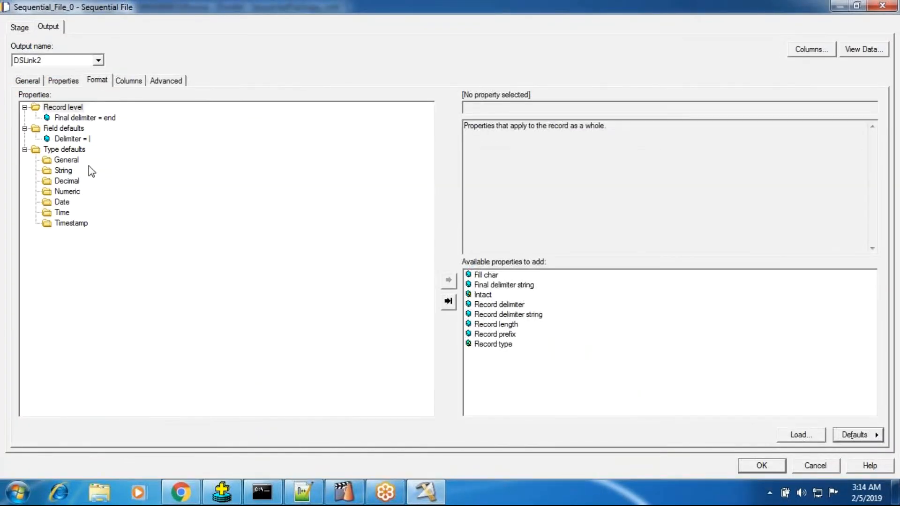
{"action": "left_click", "coordinate": [62, 202]}
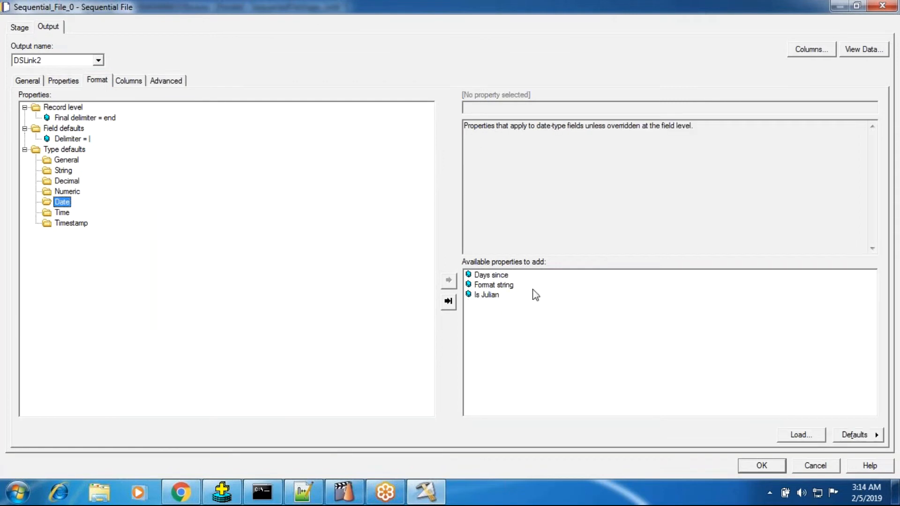
{"action": "double_click", "coordinate": [516, 283]}
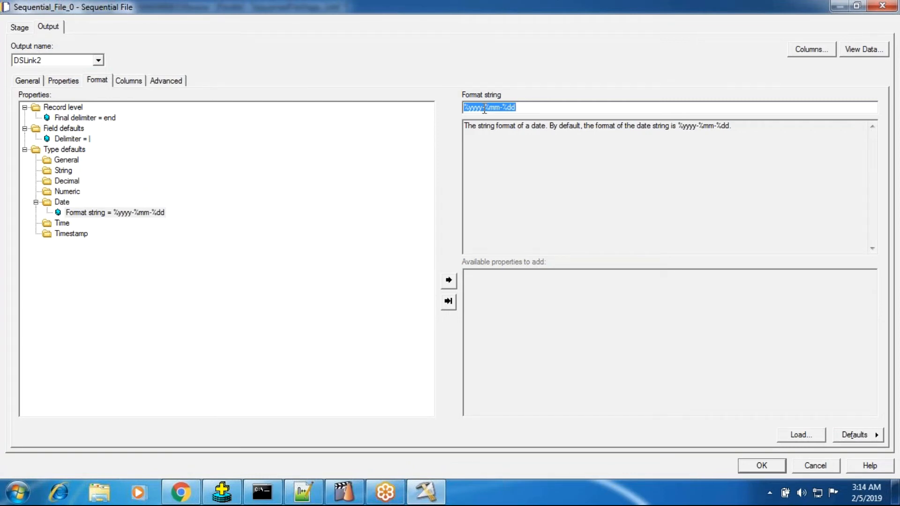
- Set the date format string to %dd-%mm-%yyyy and accept the Sequential File stage settings
{"action": "left_click_drag", "start_coordinate": [503, 109], "coordinate": [432, 112]}
{"action": "key", "text": "ctrl+c"}
{"action": "key", "text": "BackSpace"}
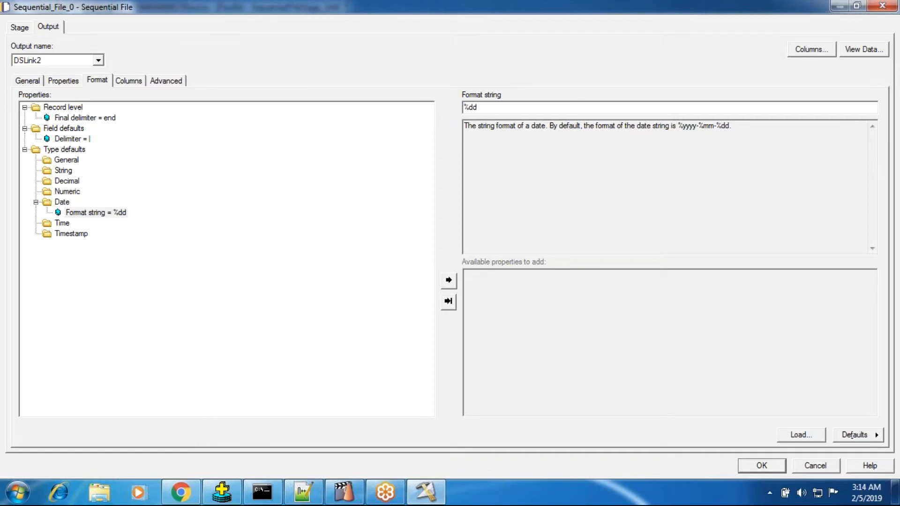
{"action": "key", "text": "ctrl+v"}
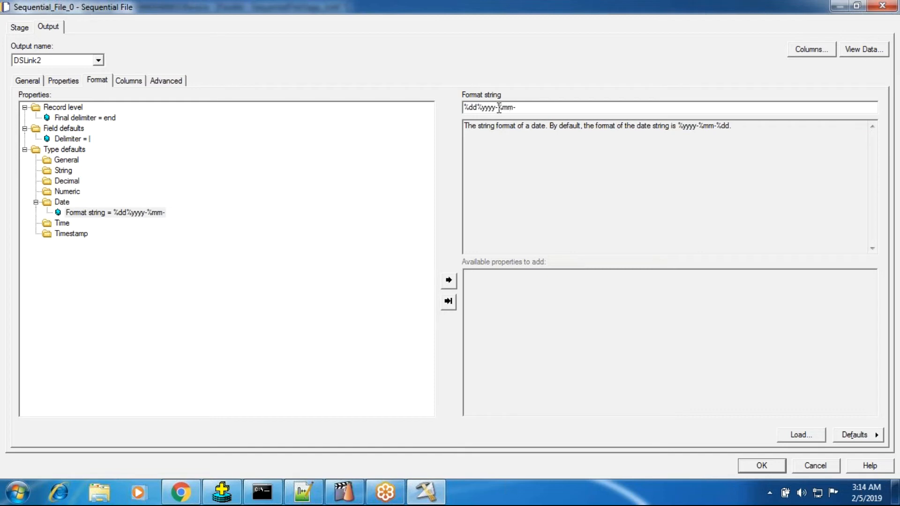
{"action": "left_click_drag", "start_coordinate": [498, 108], "coordinate": [519, 107]}
{"action": "key", "text": "ctrl+c"}
{"action": "key", "text": "BackSpace"}
{"action": "left_click", "coordinate": [477, 107]}
{"action": "key", "text": "ctrl+v"}
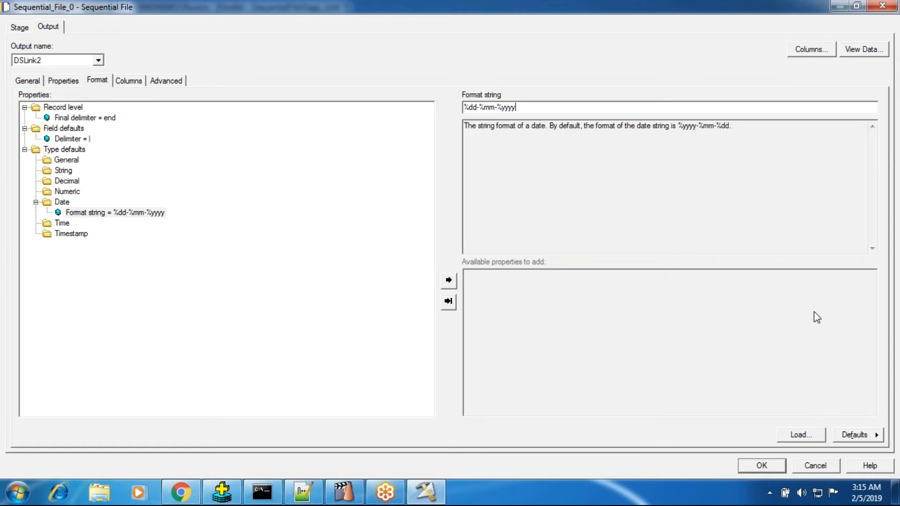
{"action": "left_click", "coordinate": [772, 469]}
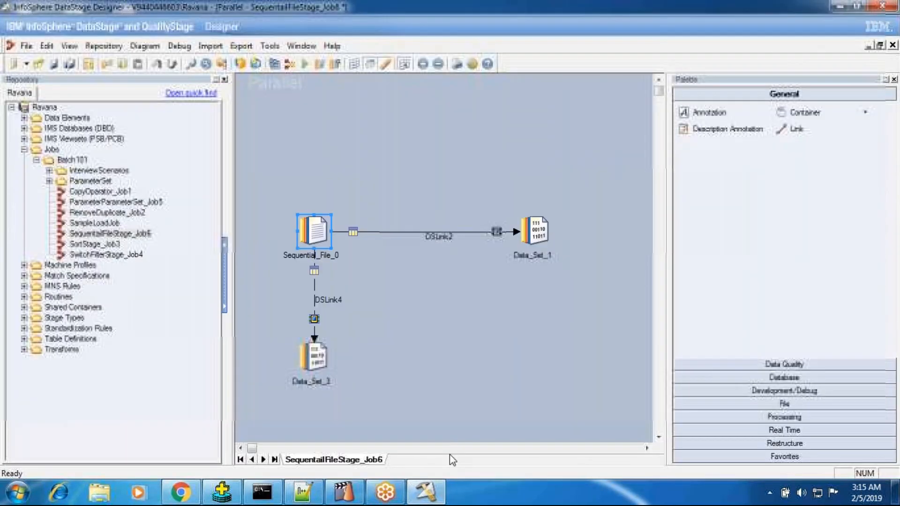
- Reopen Sequential_File_0, view the data of its DSLink2 output and examine the first records
{"action": "double_click", "coordinate": [314, 230]}
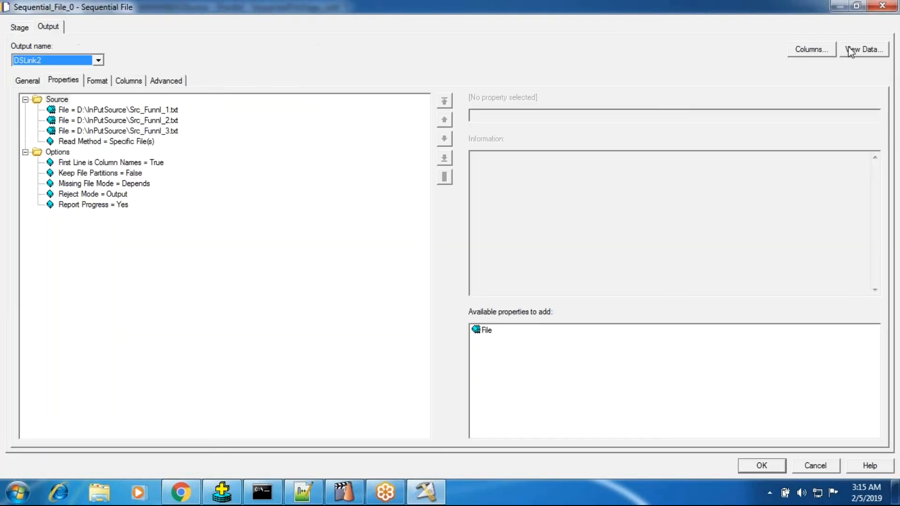
{"action": "left_click", "coordinate": [850, 50]}
{"action": "left_click", "coordinate": [567, 211]}
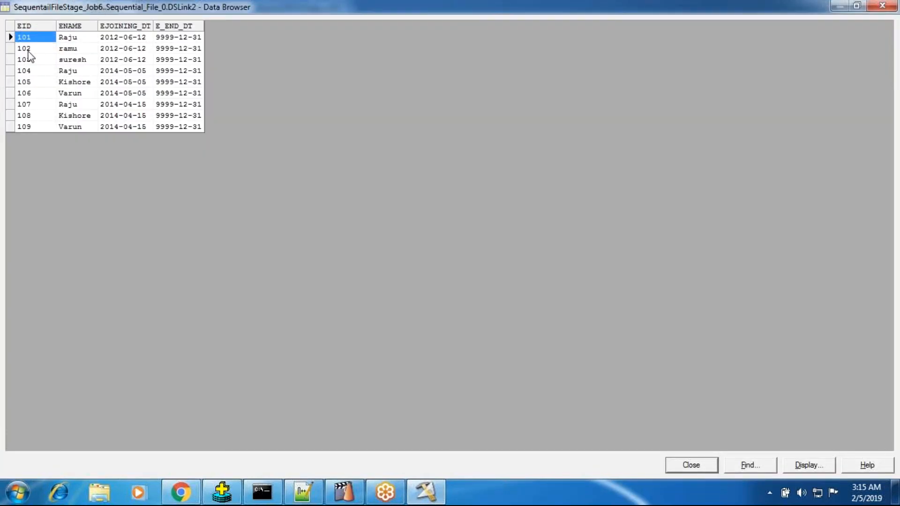
{"action": "left_click", "coordinate": [28, 49]}
{"action": "left_click", "coordinate": [29, 60]}
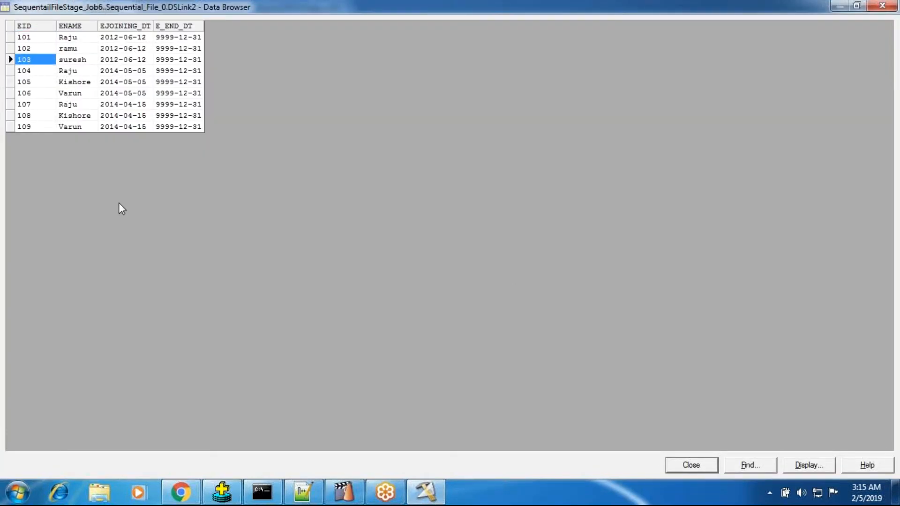
- Open Src_Funnl_1 from D:\InPutSource and compare its records with the previewed rows
{"action": "left_click", "coordinate": [109, 488]}
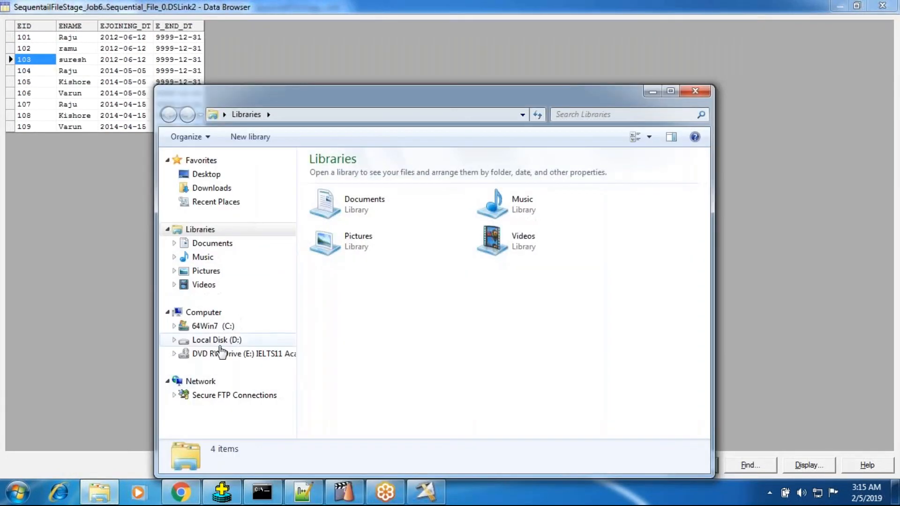
{"action": "left_click", "coordinate": [218, 341]}
{"action": "double_click", "coordinate": [337, 217]}
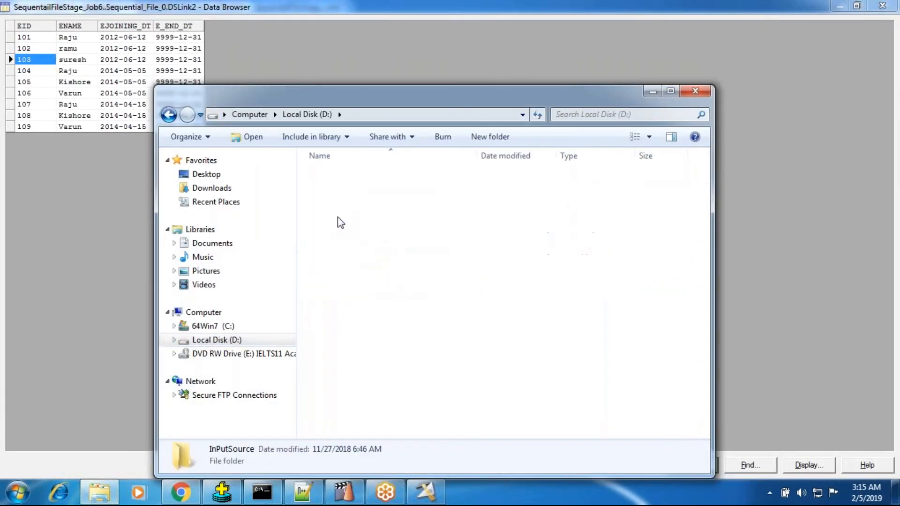
{"action": "left_click", "coordinate": [353, 261]}
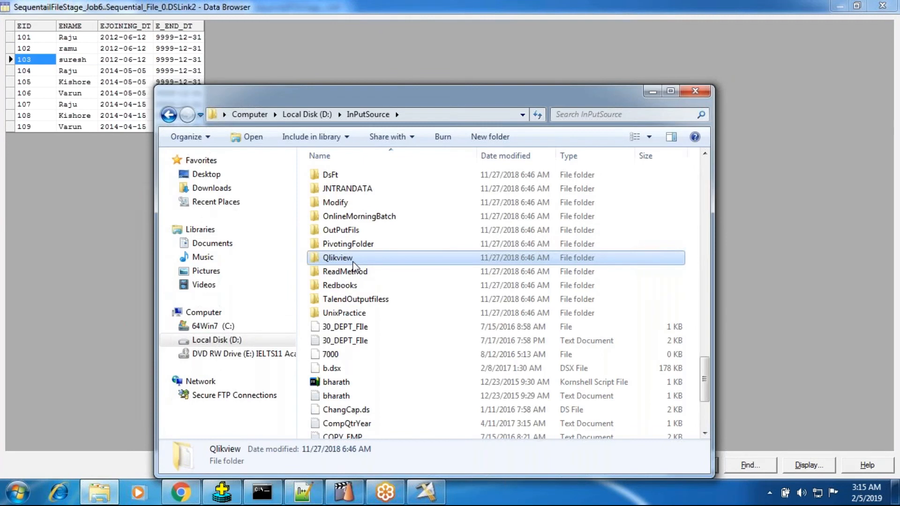
{"action": "scroll", "coordinate": [352, 265], "scroll_direction": "down", "scroll_amount": 10}
{"action": "double_click", "coordinate": [342, 349]}
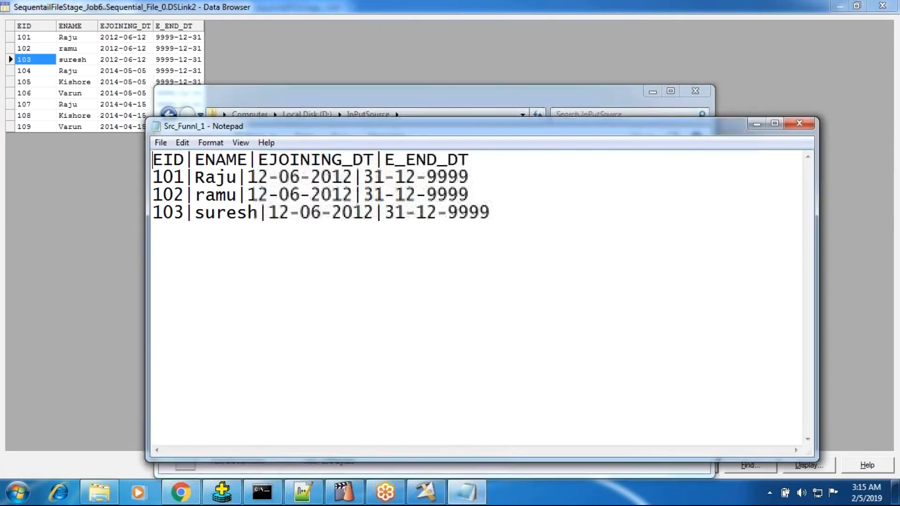
{"action": "left_click", "coordinate": [179, 232]}
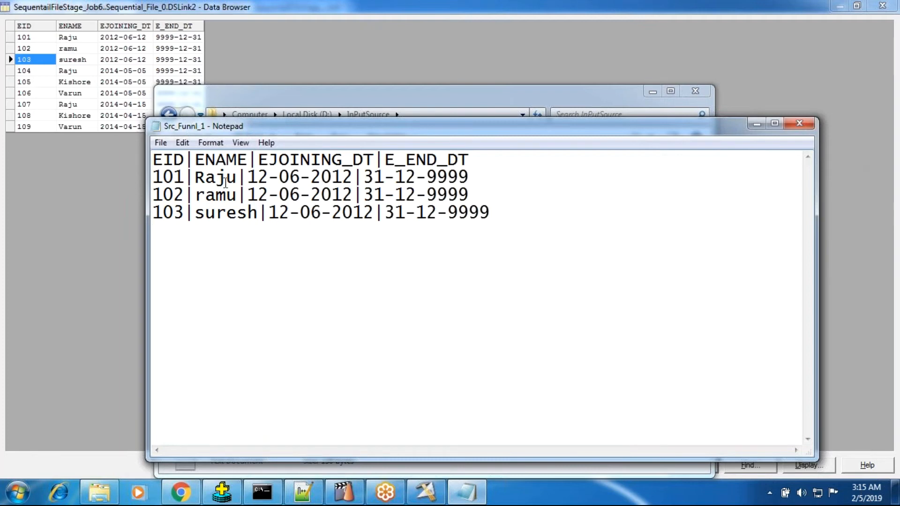
{"action": "left_click", "coordinate": [811, 116]}
{"action": "left_click", "coordinate": [476, 485]}
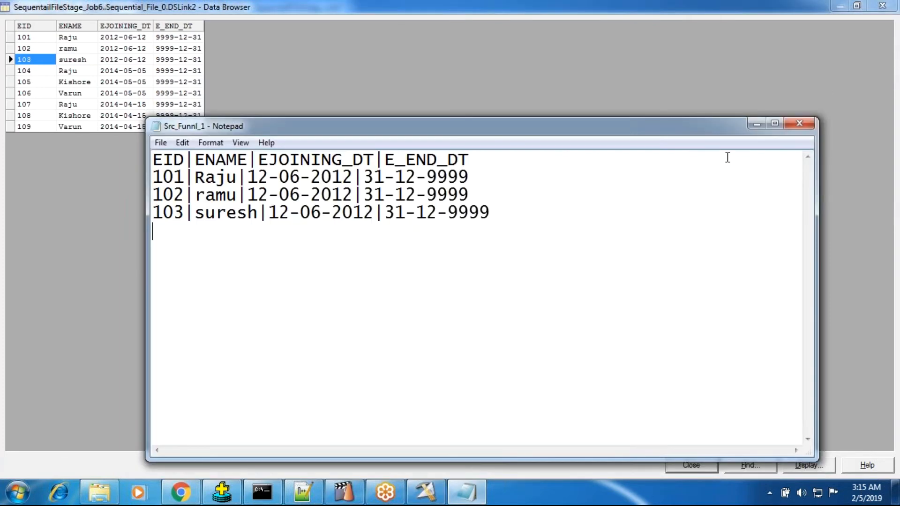
{"action": "left_click", "coordinate": [798, 124]}
- Compare the records in Src_Funnl_2 and Src_Funnl_3 with the previewed rows, and close the InPutSource folder
{"action": "left_click", "coordinate": [97, 494]}
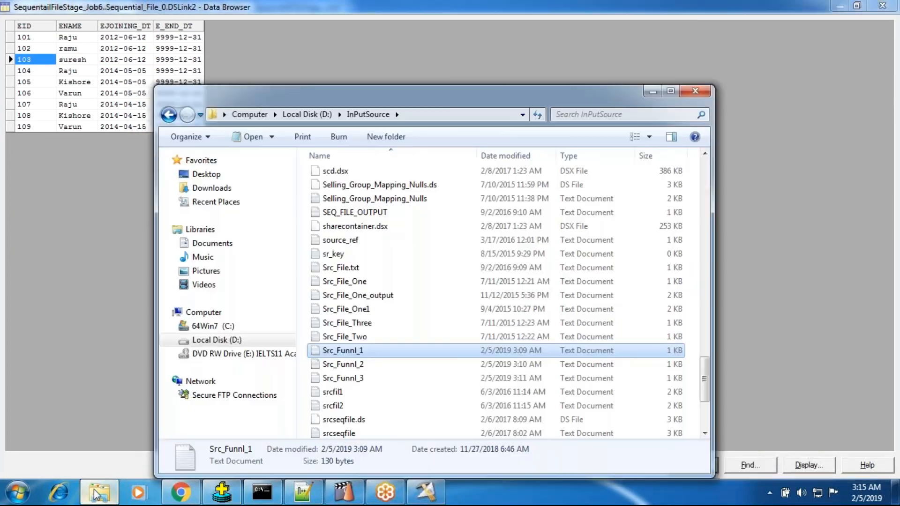
{"action": "double_click", "coordinate": [340, 364]}
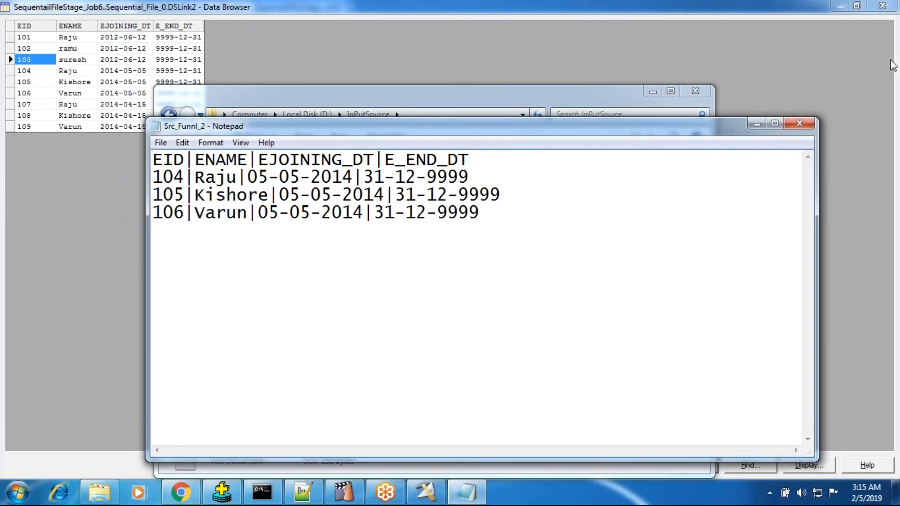
{"action": "left_click", "coordinate": [799, 124]}
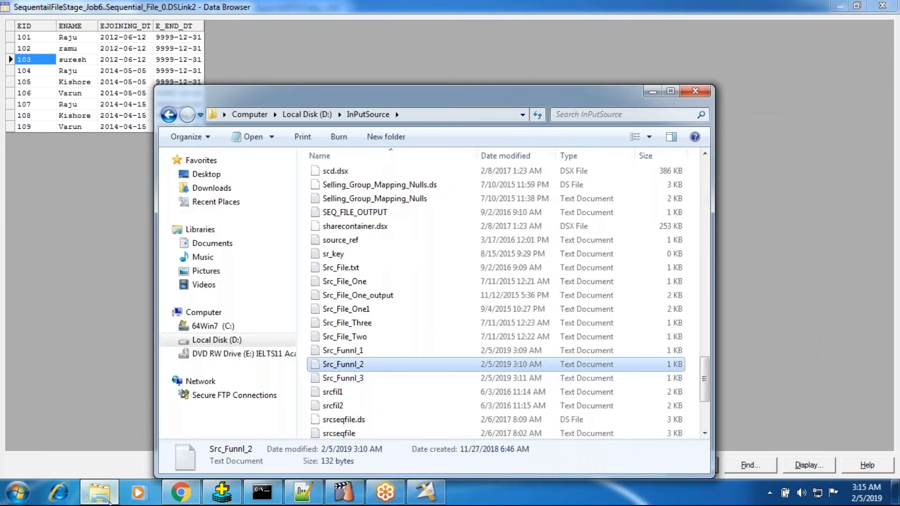
{"action": "double_click", "coordinate": [355, 379]}
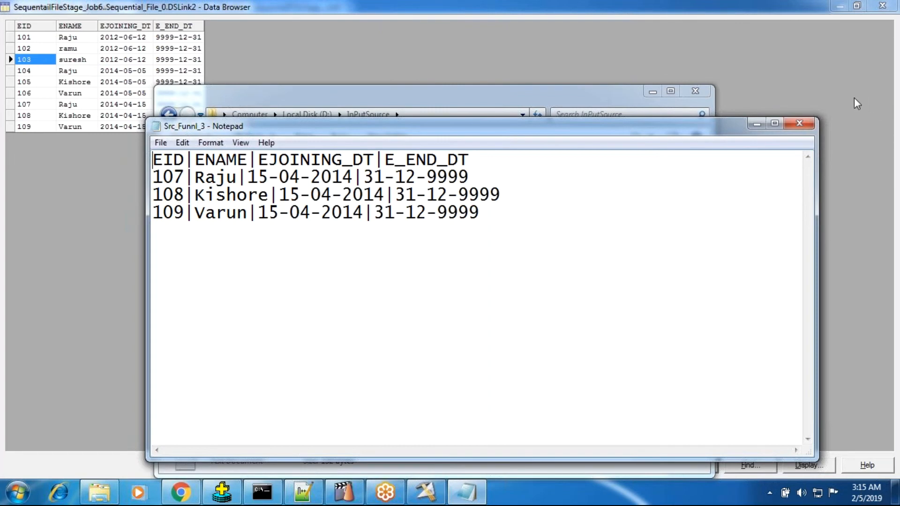
{"action": "left_click", "coordinate": [799, 123]}
{"action": "left_click", "coordinate": [696, 92]}
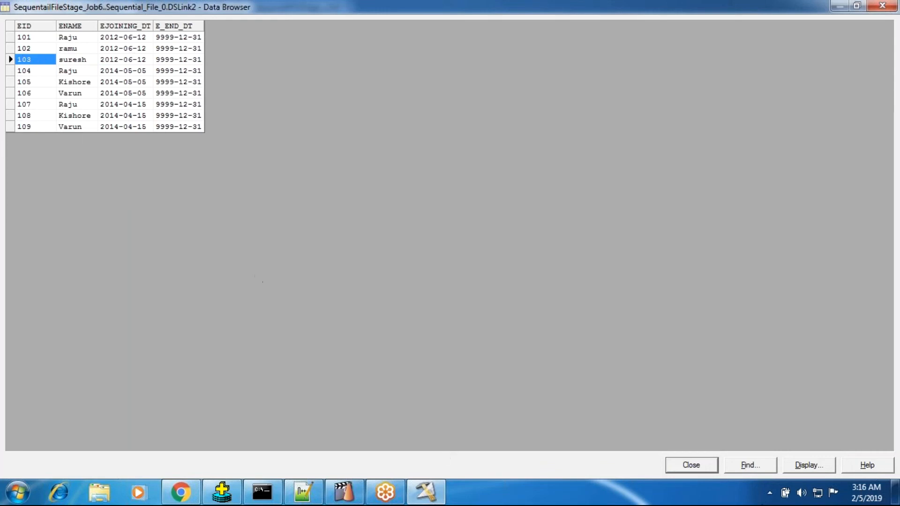
- Close the data preview, check the stage's execution mode and return to the output's source properties
{"action": "left_click", "coordinate": [701, 466]}
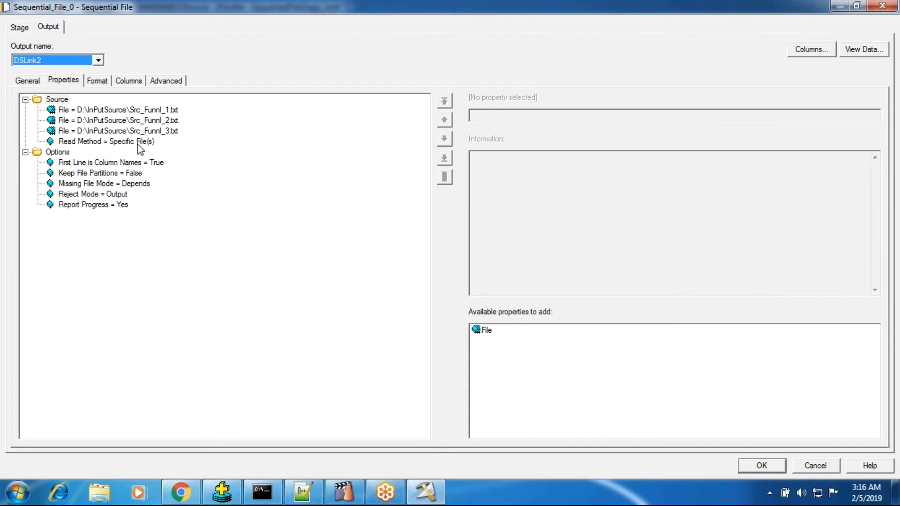
{"action": "left_click", "coordinate": [114, 143]}
{"action": "left_click", "coordinate": [27, 29]}
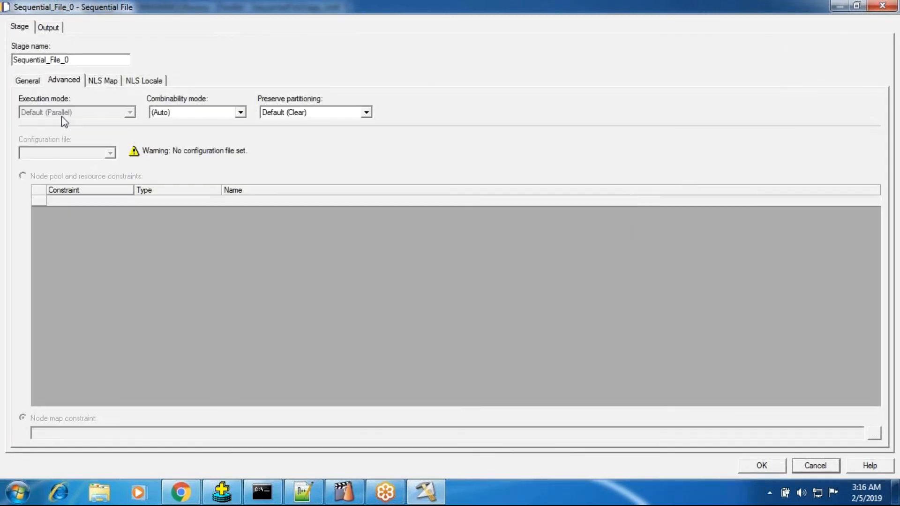
{"action": "left_click", "coordinate": [49, 28]}
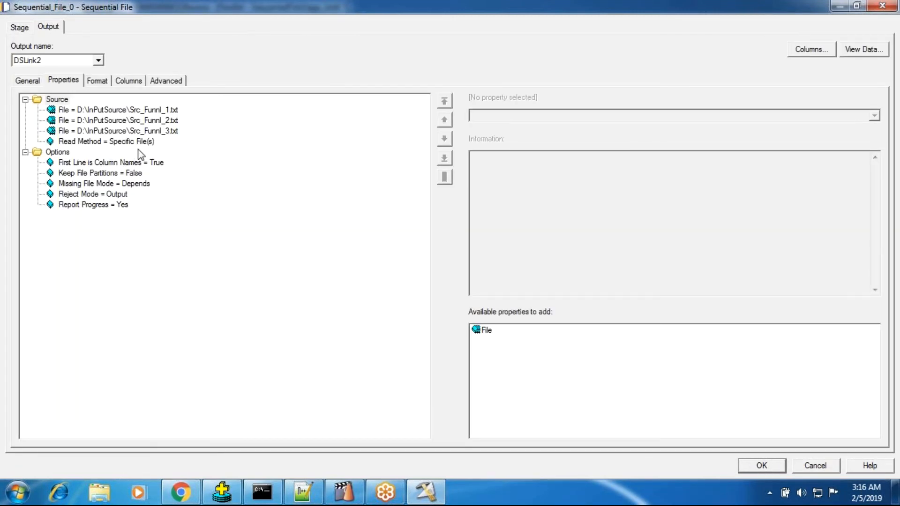
- Review the output's format and column definitions, and add the File Name Column option to the source properties
{"action": "left_click", "coordinate": [96, 80]}
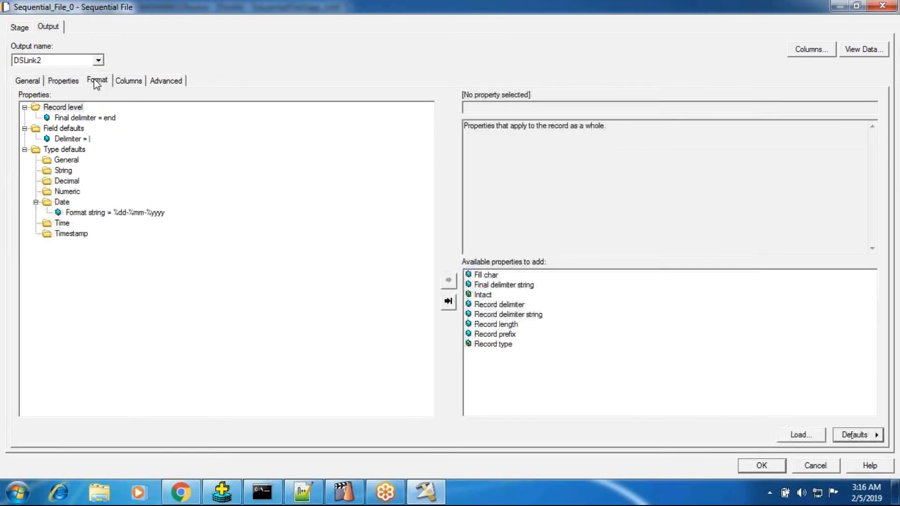
{"action": "left_click", "coordinate": [123, 82]}
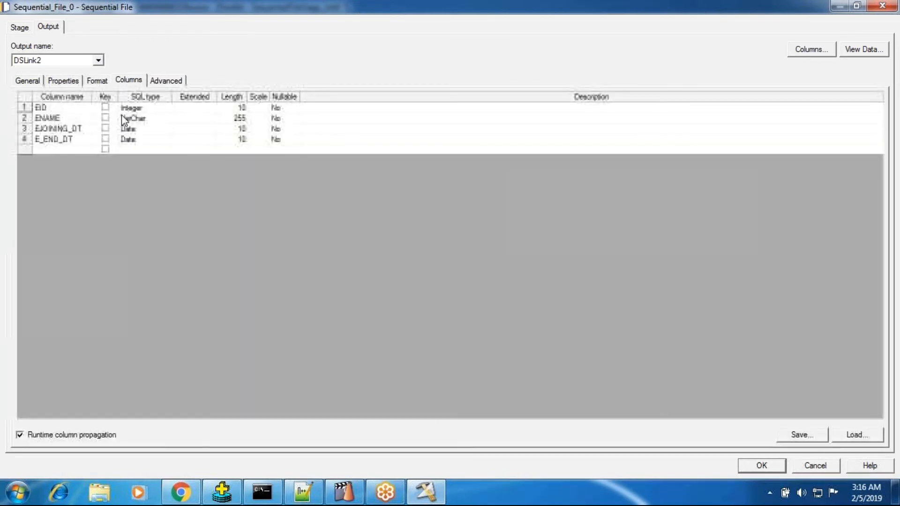
{"action": "left_click", "coordinate": [66, 81]}
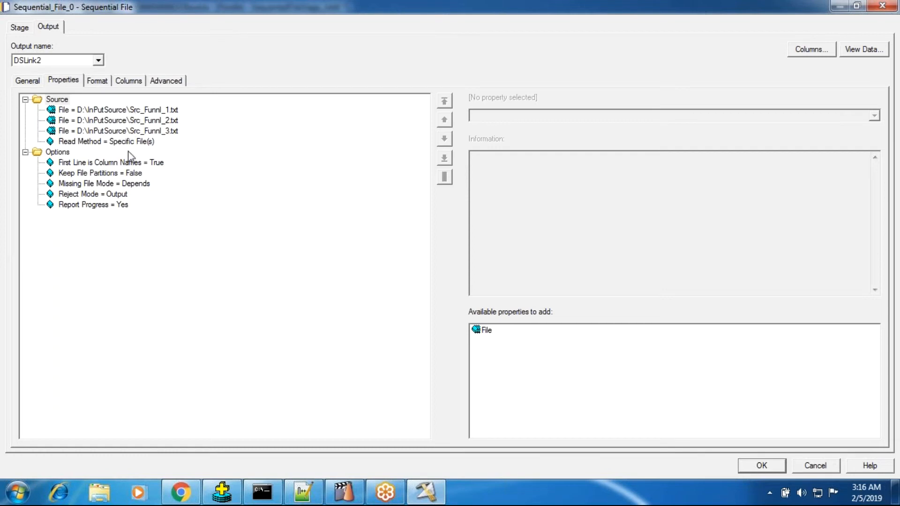
{"action": "left_click", "coordinate": [68, 153]}
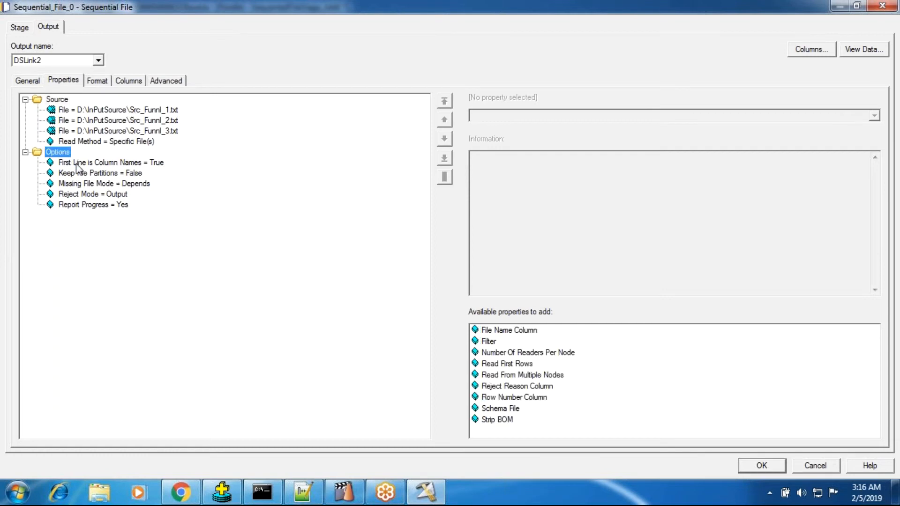
{"action": "left_click", "coordinate": [510, 330]}
- Add a fifth output column named ColumnName below E_END_DT in the column definitions
{"action": "left_click", "coordinate": [127, 81]}
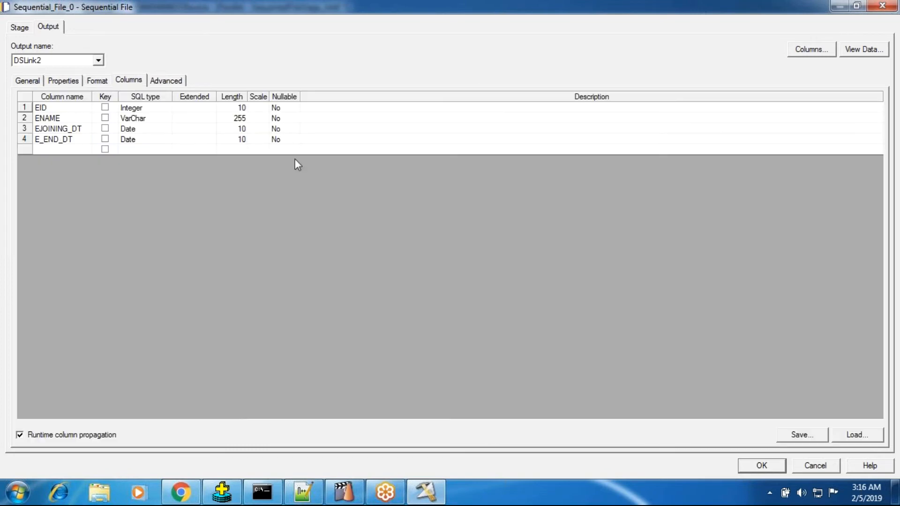
{"action": "left_click", "coordinate": [56, 149]}
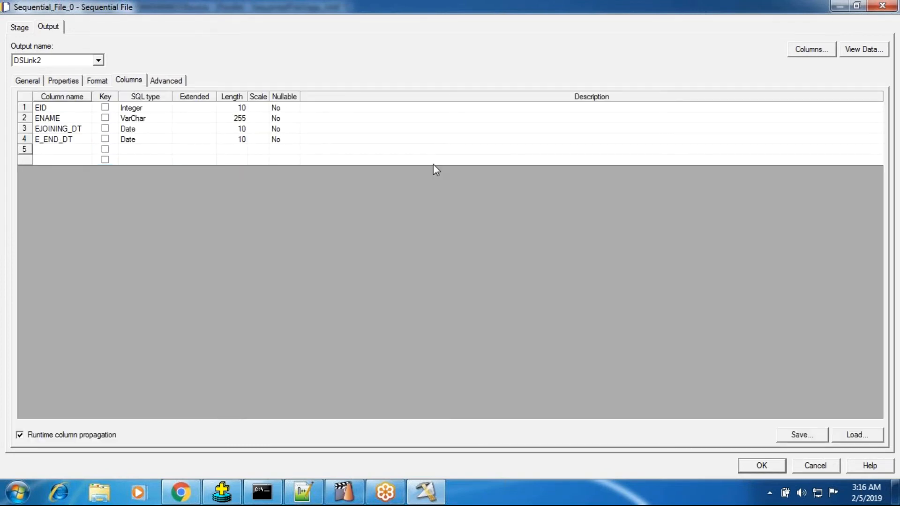
{"action": "type", "text": "ColumnName"}
{"action": "left_click", "coordinate": [150, 150]}
- Set the File Name Column option to the ColumnName output column
{"action": "left_click", "coordinate": [62, 81]}
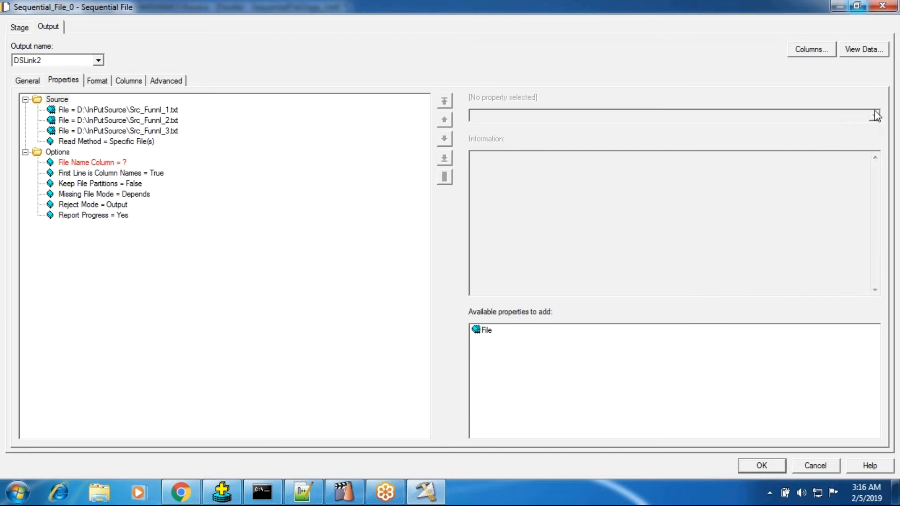
{"action": "left_click", "coordinate": [98, 165]}
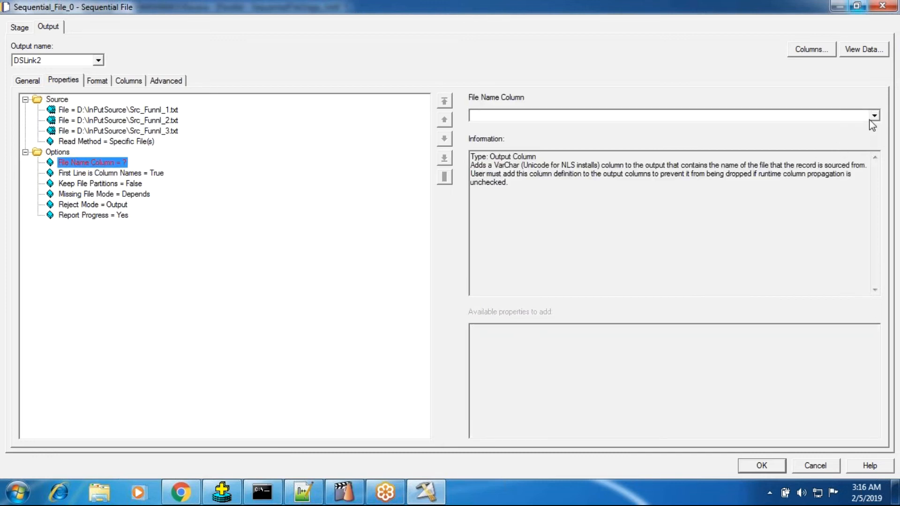
{"action": "left_click", "coordinate": [873, 115]}
{"action": "left_click", "coordinate": [588, 136]}
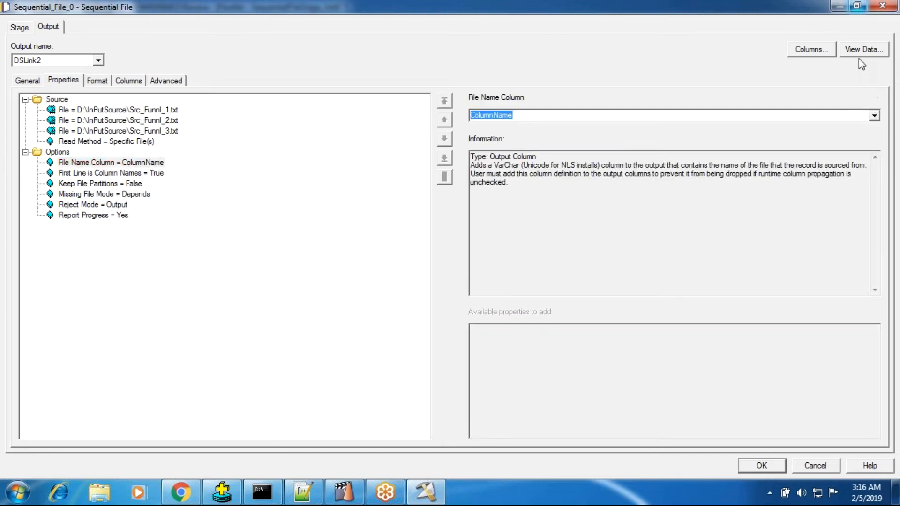
- Preview the DSLink2 data and widen the ColumnName column until the full file paths fit
{"action": "left_click", "coordinate": [861, 50]}
{"action": "left_click", "coordinate": [559, 208]}
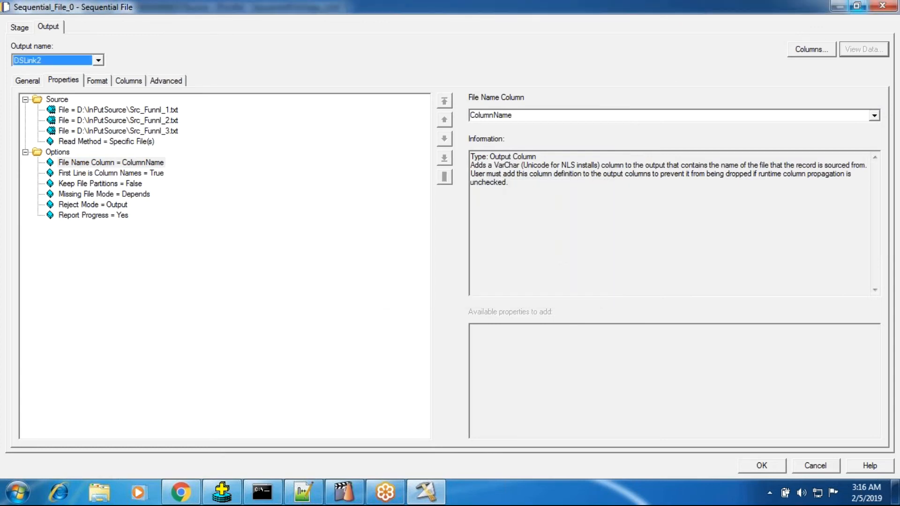
{"action": "left_click", "coordinate": [180, 492]}
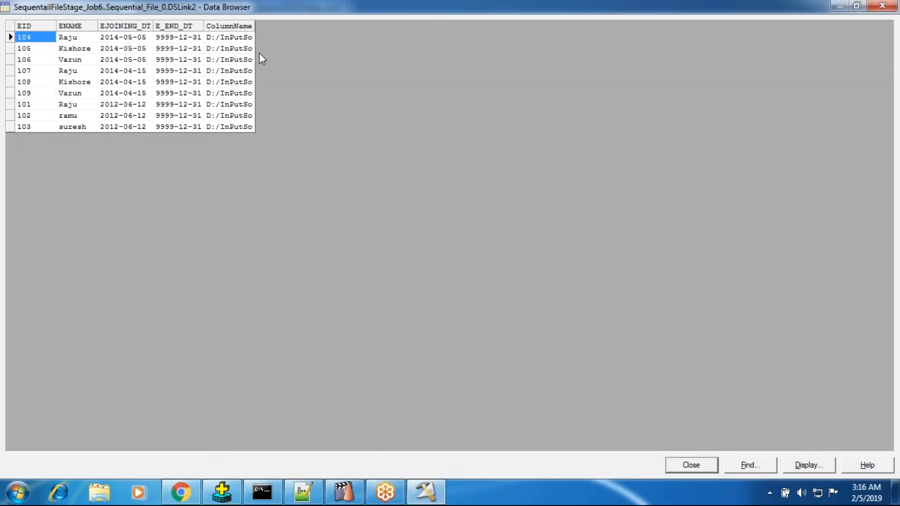
{"action": "left_click_drag", "start_coordinate": [254, 27], "coordinate": [460, 89]}
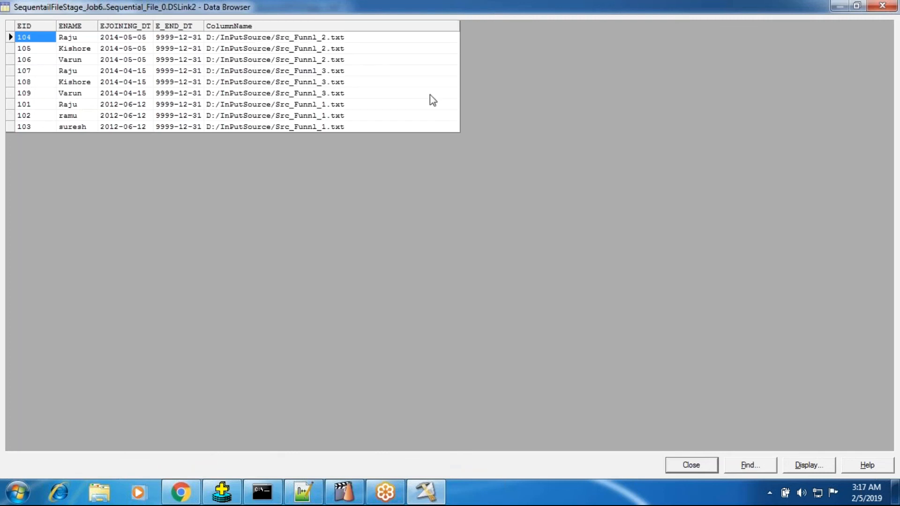
- Check which source file each previewed record comes from, and close the data preview
{"action": "left_click", "coordinate": [326, 109]}
{"action": "left_click", "coordinate": [325, 126]}
{"action": "left_click", "coordinate": [326, 107]}
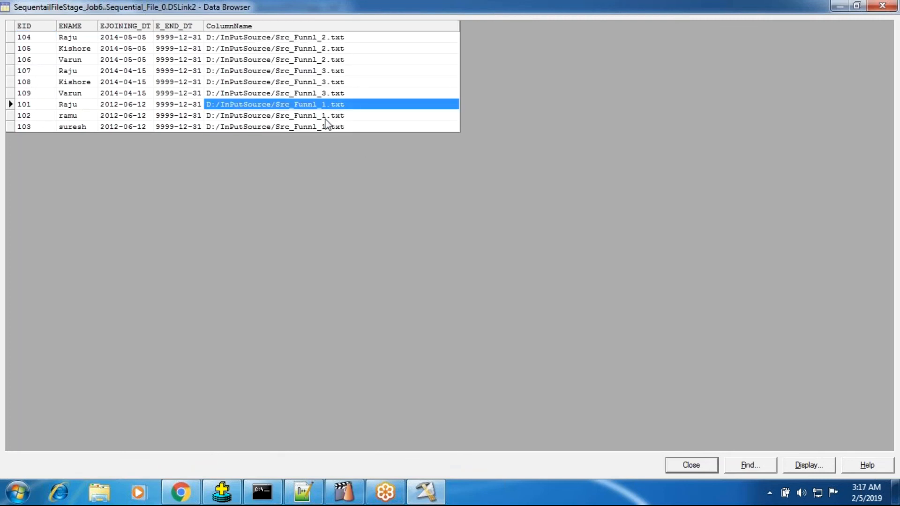
{"action": "left_click", "coordinate": [327, 49]}
{"action": "left_click", "coordinate": [327, 71]}
{"action": "left_click", "coordinate": [328, 83]}
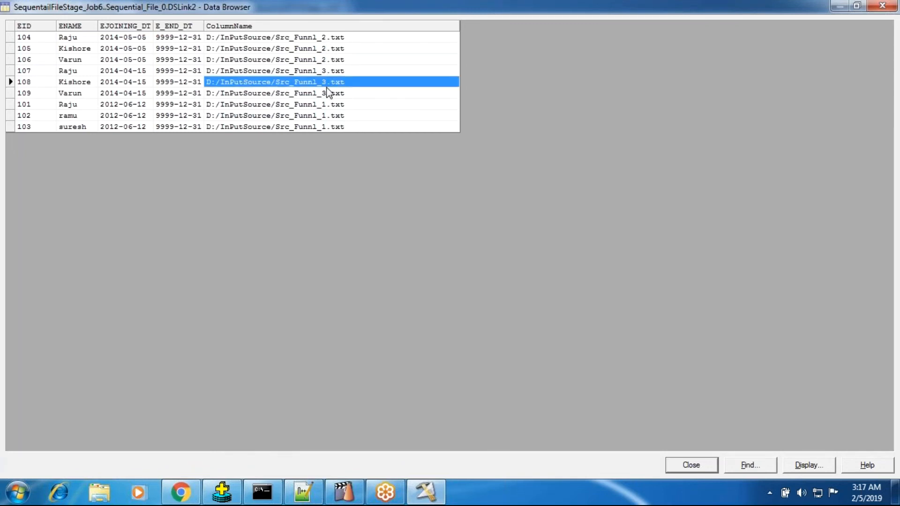
{"action": "left_click", "coordinate": [328, 92]}
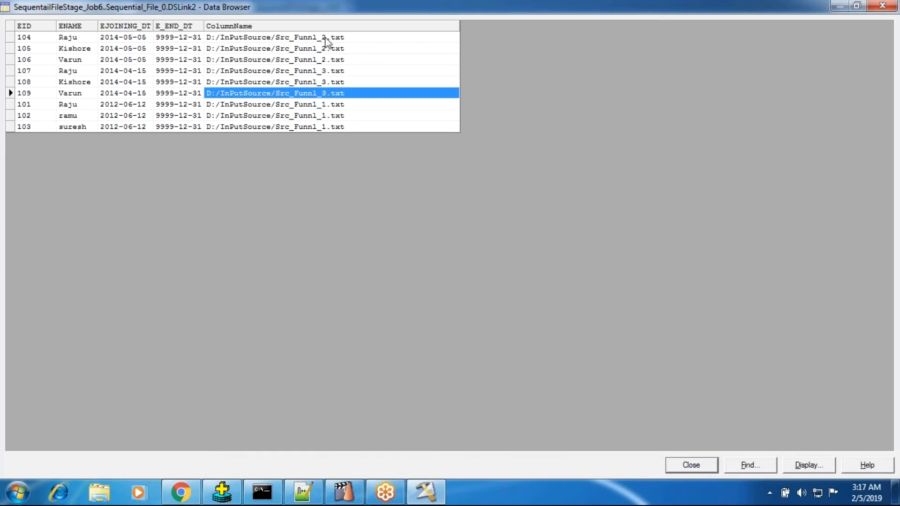
{"action": "key", "text": "Down"}
{"action": "key", "text": "Down"}
{"action": "key", "text": "Down"}
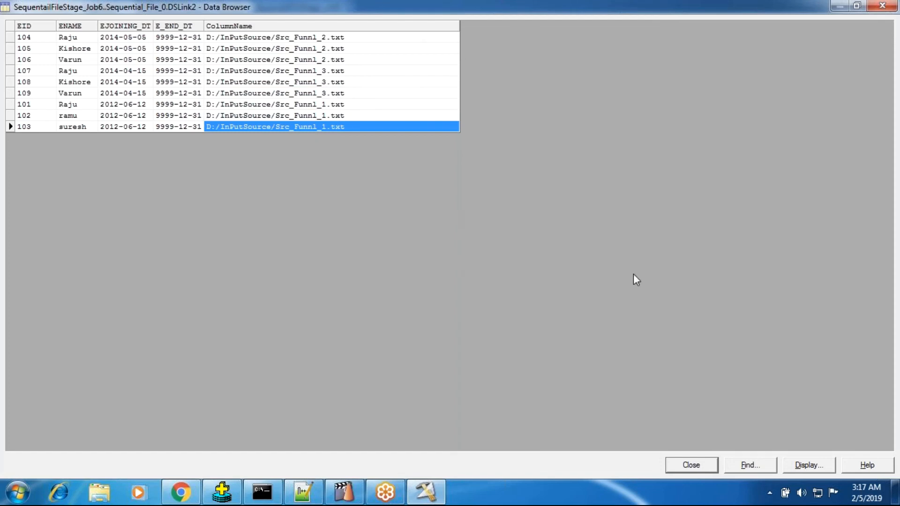
{"action": "left_click", "coordinate": [704, 470]}
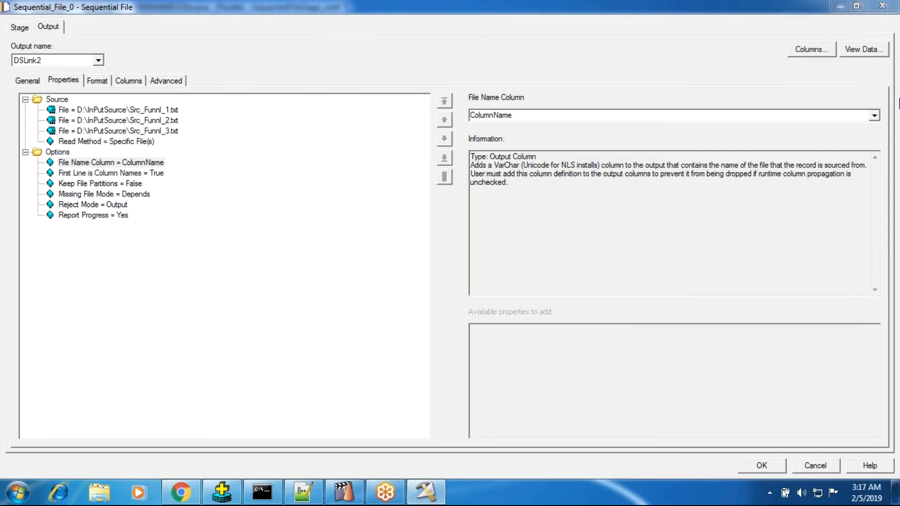
- Change the source's Read Method to File Pattern and accept the removal of the properties that are no longer valid
{"action": "left_click", "coordinate": [129, 141]}
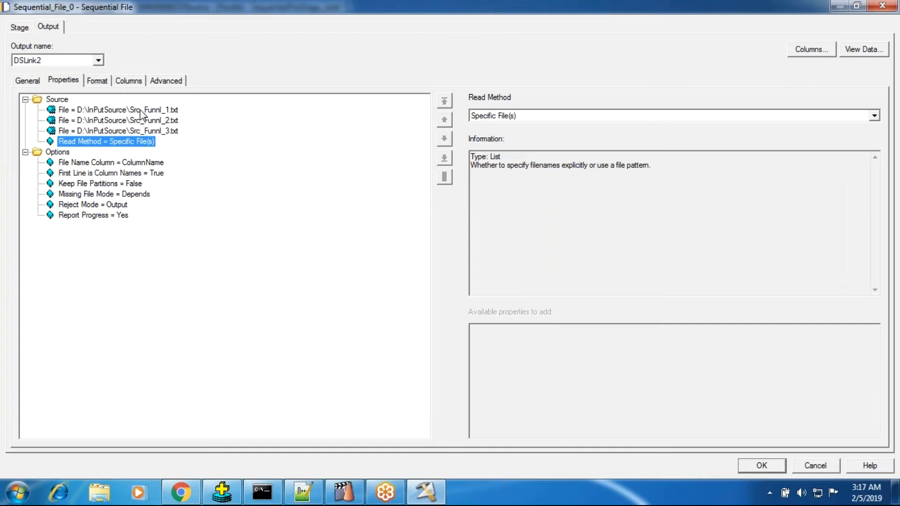
{"action": "right_click", "coordinate": [136, 141]}
{"action": "left_click", "coordinate": [201, 246]}
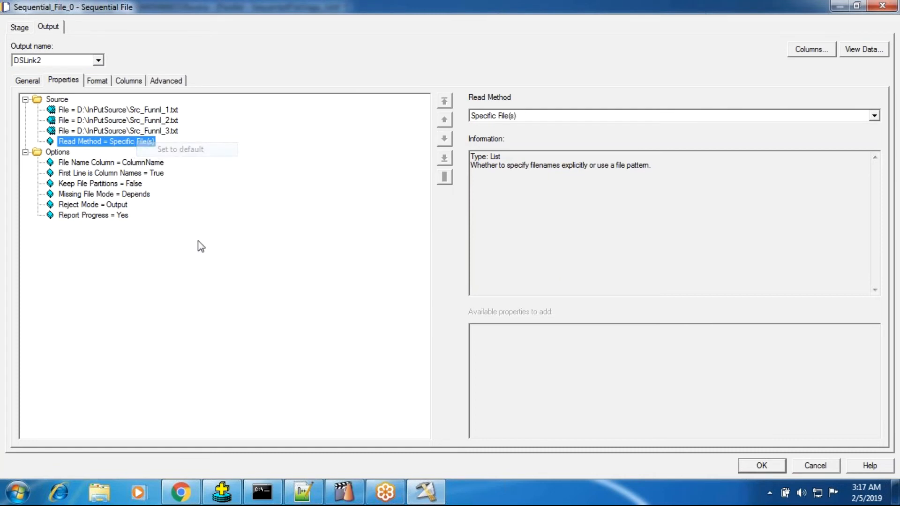
{"action": "right_click", "coordinate": [136, 144]}
{"action": "left_click", "coordinate": [164, 152]}
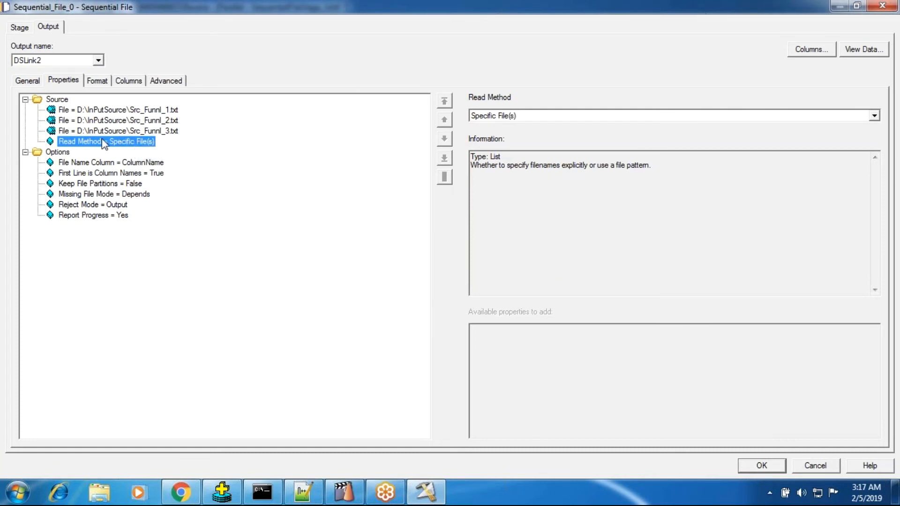
{"action": "left_click", "coordinate": [502, 119]}
{"action": "left_click", "coordinate": [502, 134]}
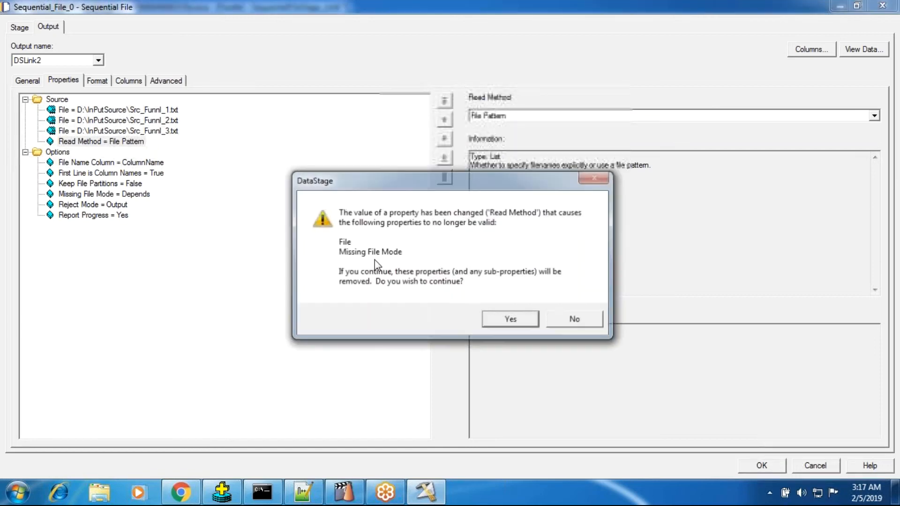
{"action": "left_click", "coordinate": [511, 319]}
- Browse the server's InPutSource folder and pick Src_Funnl_1.txt as the basis for the File Pattern property
{"action": "left_click", "coordinate": [100, 111]}
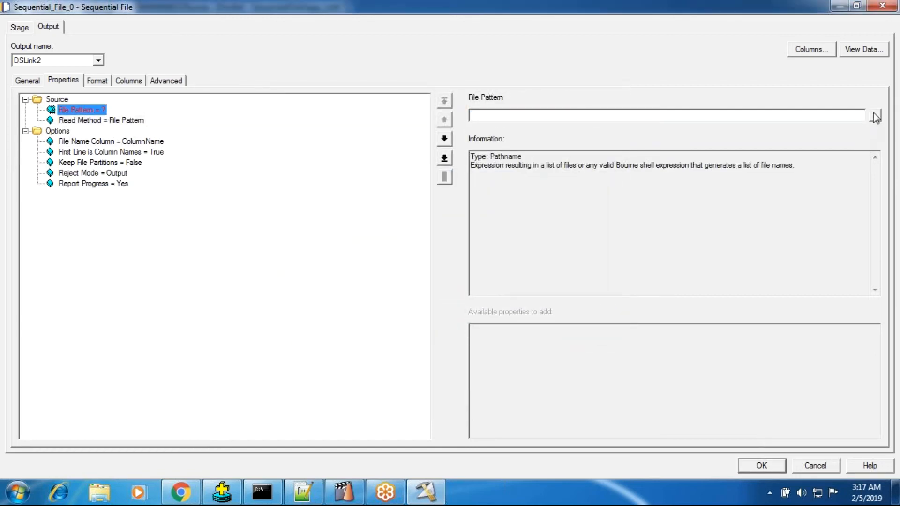
{"action": "left_click", "coordinate": [873, 114]}
{"action": "left_click", "coordinate": [783, 149]}
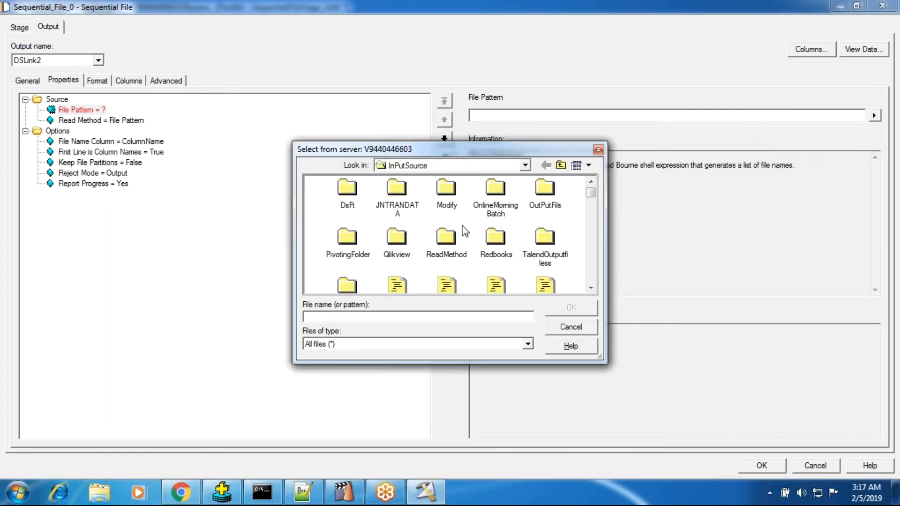
{"action": "left_click", "coordinate": [403, 243]}
{"action": "key", "text": "s"}
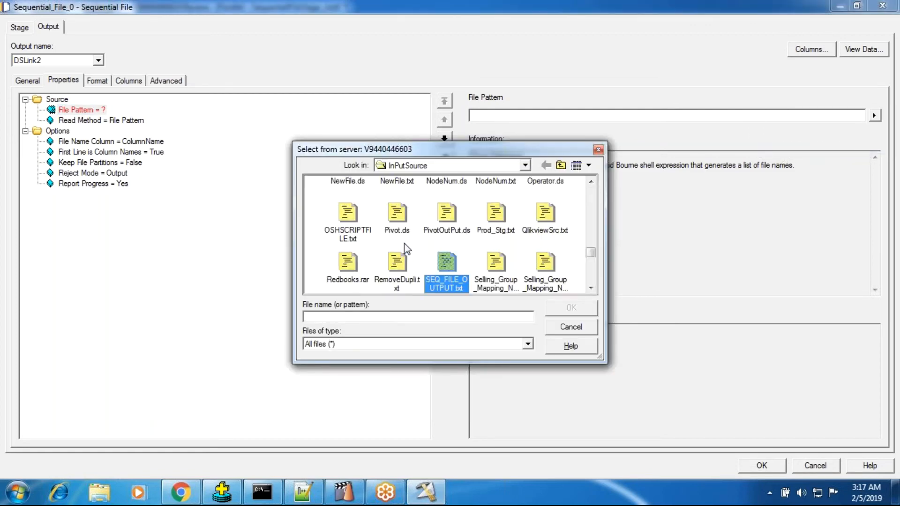
{"action": "key", "text": "s"}
{"action": "key", "text": "s"}
{"action": "key", "text": "s"}
{"action": "key", "text": "s"}
{"action": "key", "text": "s"}
{"action": "key", "text": "s"}
{"action": "key", "text": "s"}
{"action": "key", "text": "s"}
{"action": "key", "text": "s"}
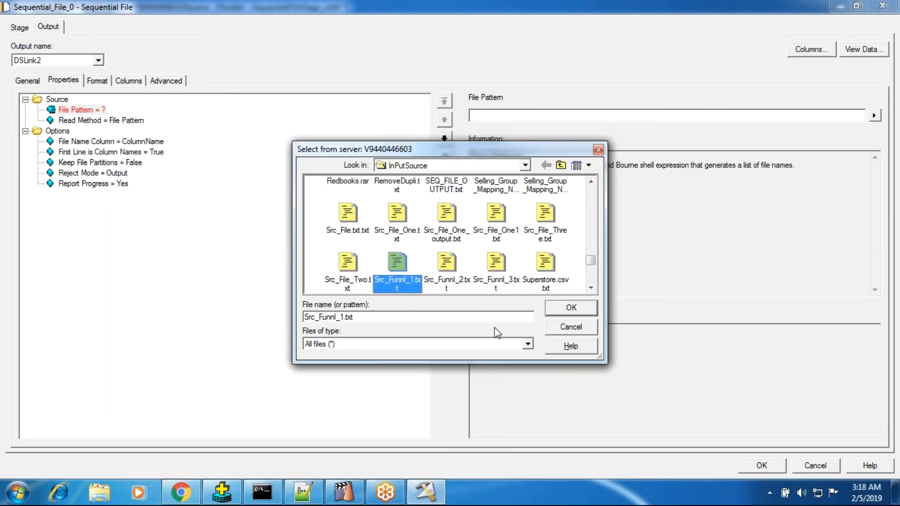
{"action": "left_click", "coordinate": [564, 310]}
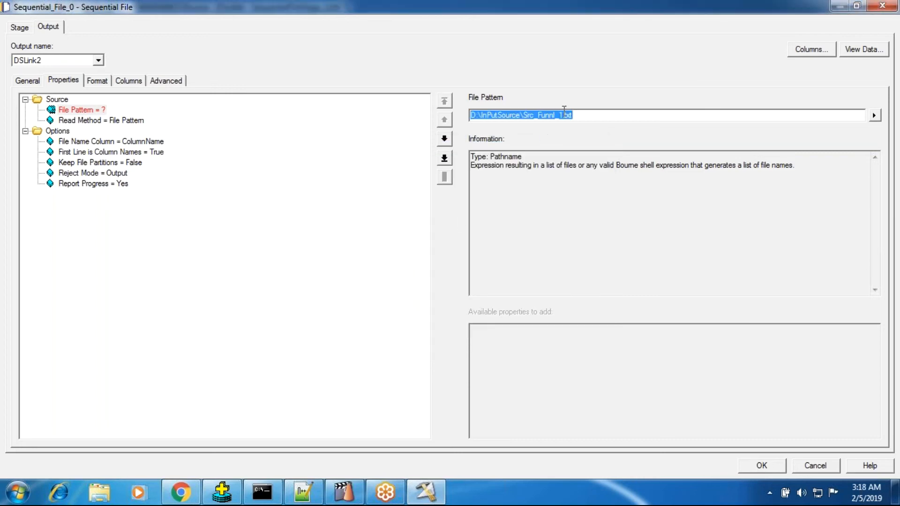
- Change the file pattern to D:\InPutSource\Src_Funnl_?.txt and remove the File Name Column option
{"action": "left_click", "coordinate": [565, 111]}
{"action": "key", "text": "BackSpace"}
{"action": "type", "text": "?"}
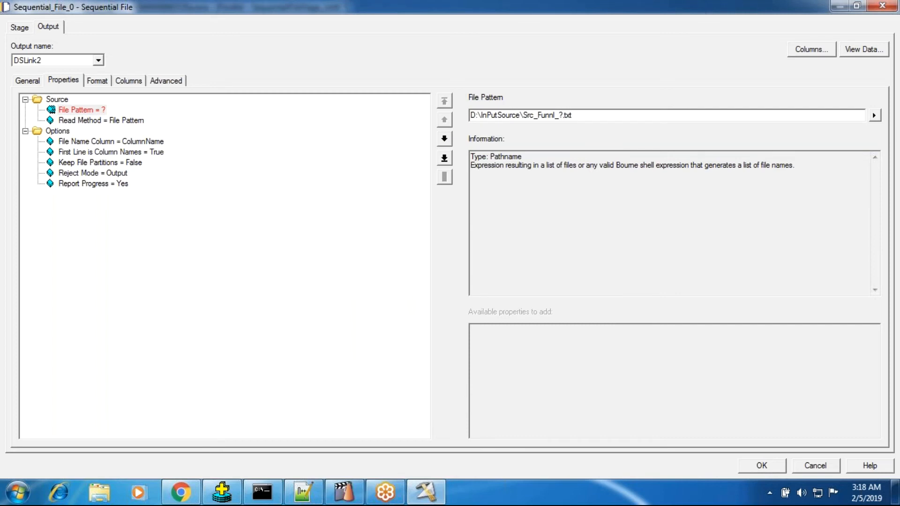
{"action": "right_click", "coordinate": [134, 141]}
{"action": "left_click", "coordinate": [149, 147]}
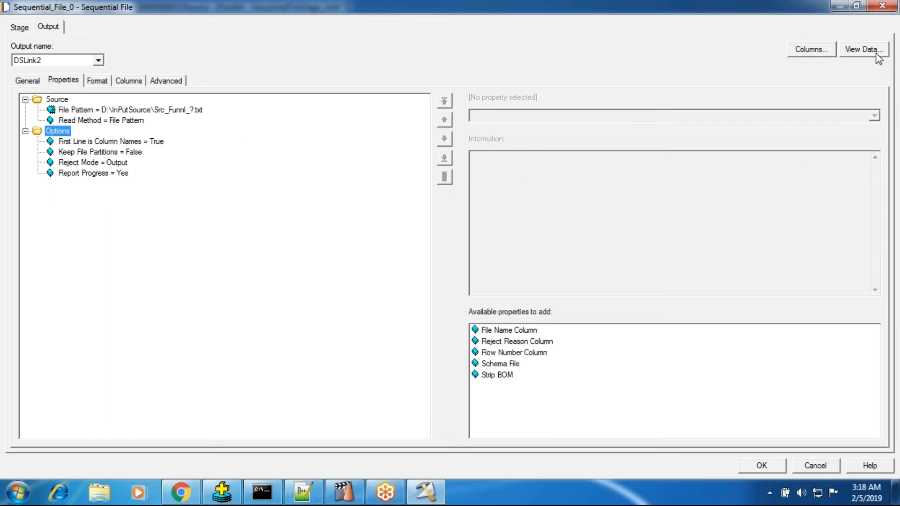
- View the data read through the file pattern, inspect the command's output and close it
{"action": "left_click", "coordinate": [880, 55]}
{"action": "left_click", "coordinate": [555, 213]}
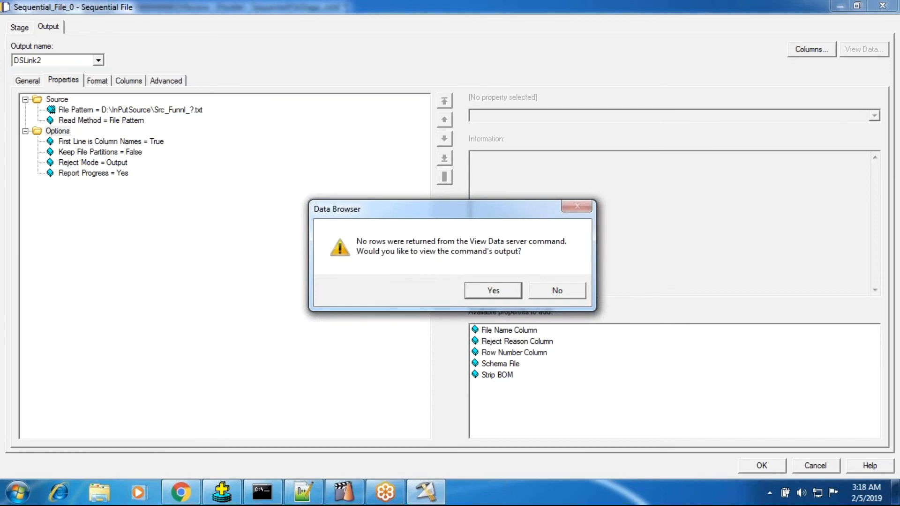
{"action": "left_click", "coordinate": [506, 295]}
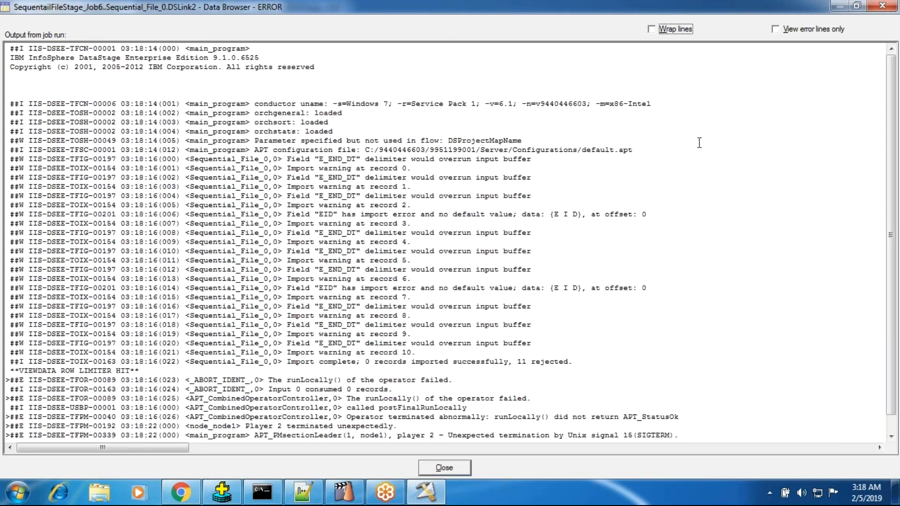
{"action": "left_click", "coordinate": [882, 6]}
- Set the First Line is Column Names option to False
{"action": "left_click", "coordinate": [138, 142]}
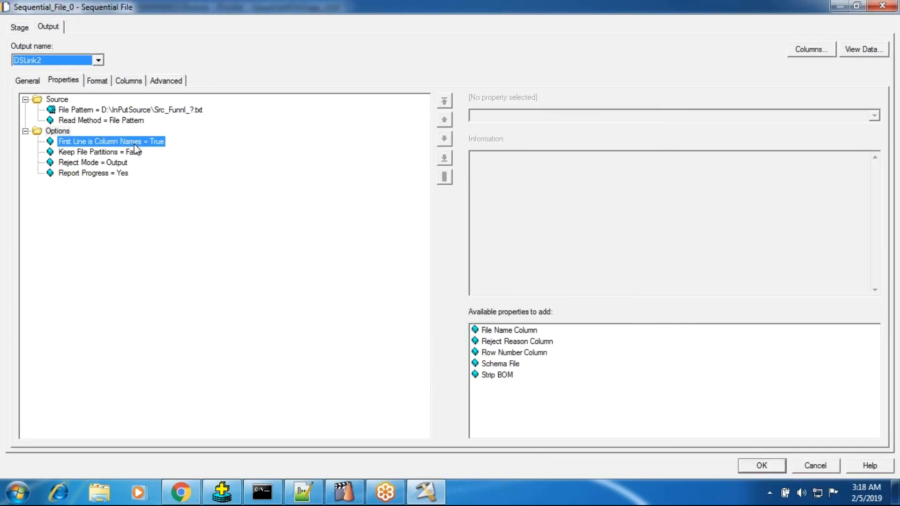
{"action": "right_click", "coordinate": [136, 146]}
{"action": "left_click", "coordinate": [151, 157]}
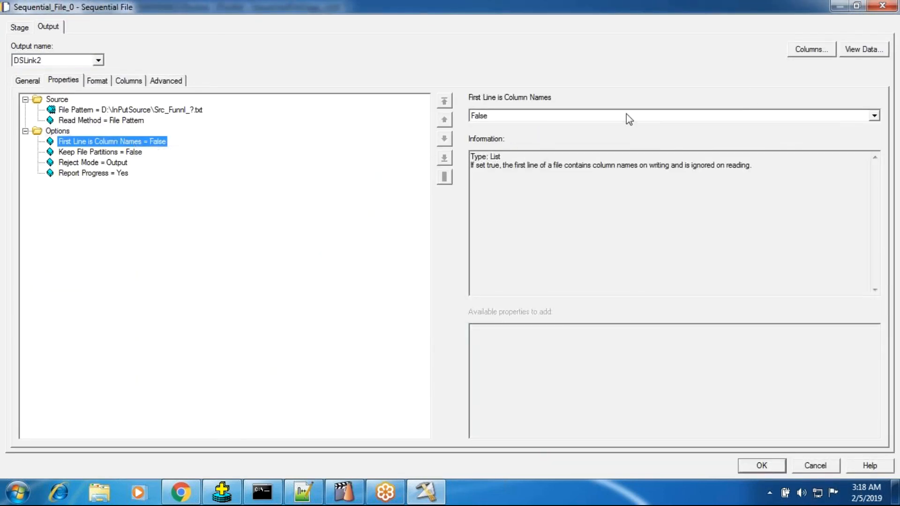
- View the DSLink2 data again and examine the import warnings in the command's output
{"action": "left_click", "coordinate": [863, 49]}
{"action": "left_click", "coordinate": [553, 213]}
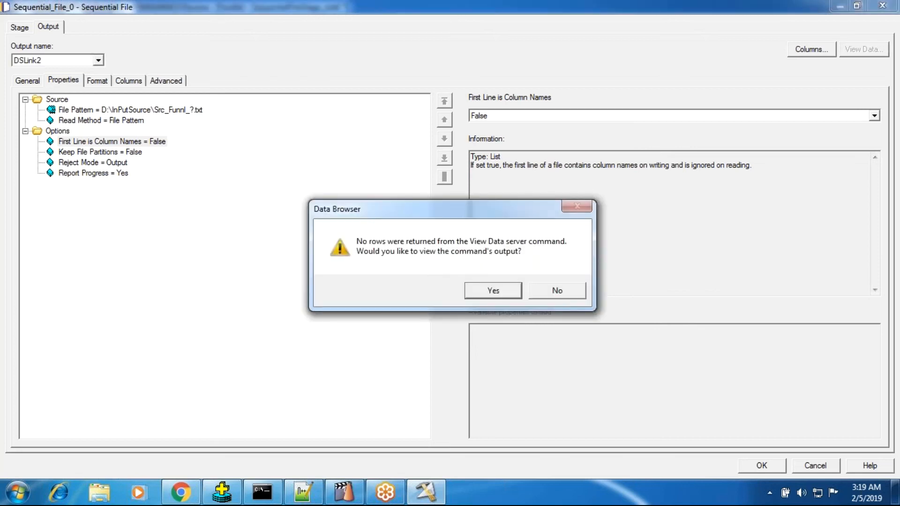
{"action": "left_click", "coordinate": [493, 290]}
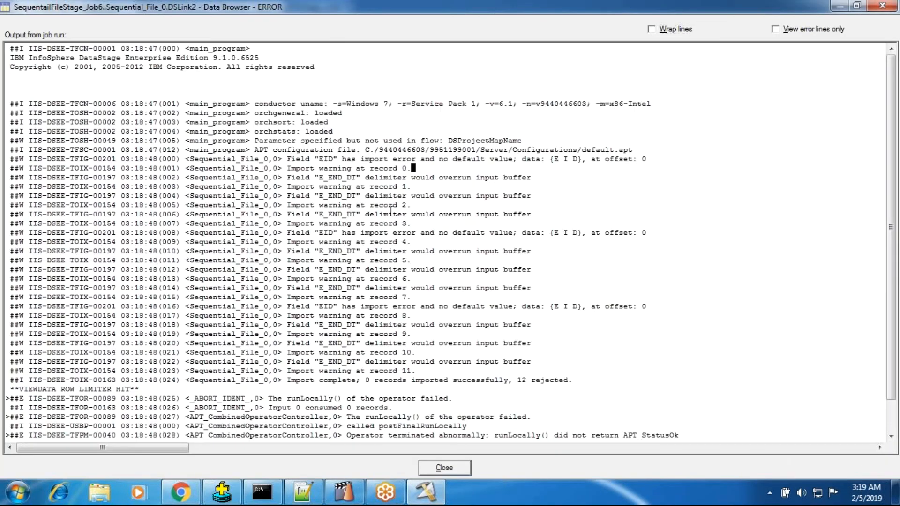
{"action": "left_click_drag", "start_coordinate": [389, 214], "coordinate": [342, 204]}
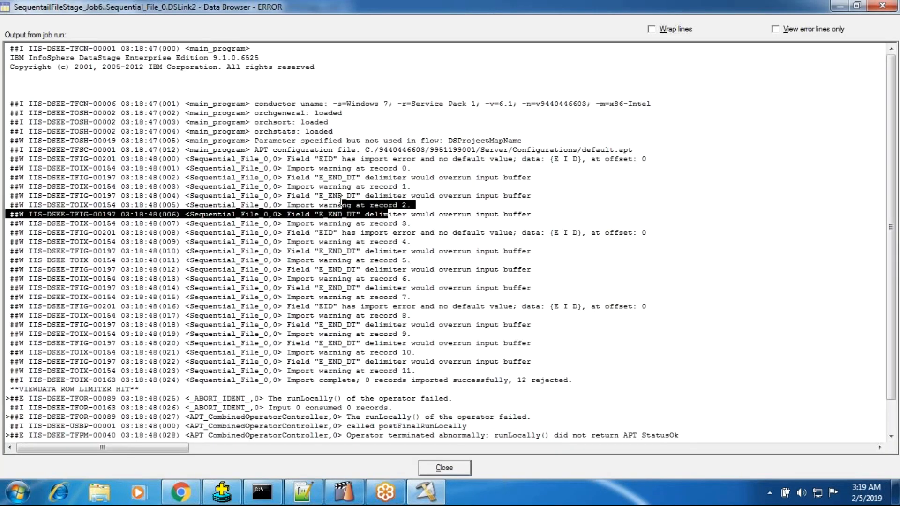
- Close the DSLink2 data browser's error output
{"action": "left_click", "coordinate": [882, 6]}
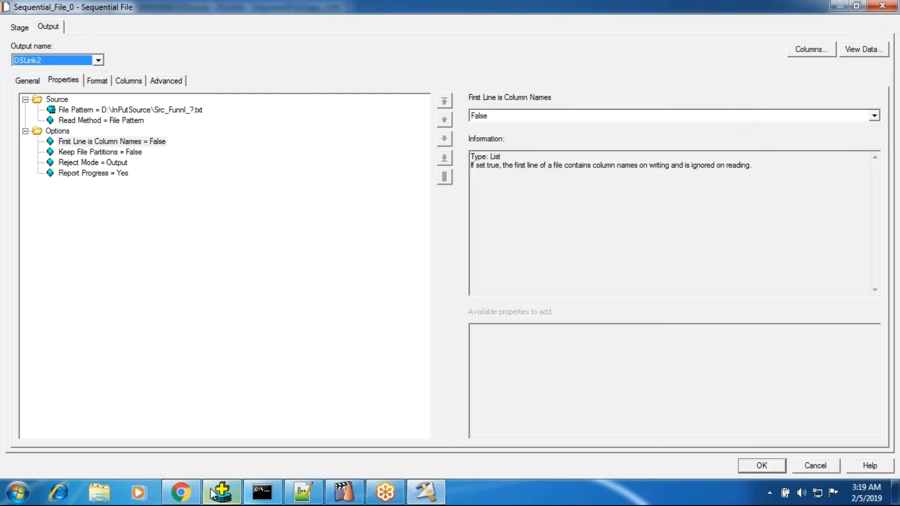
{"action": "left_click", "coordinate": [181, 492]}
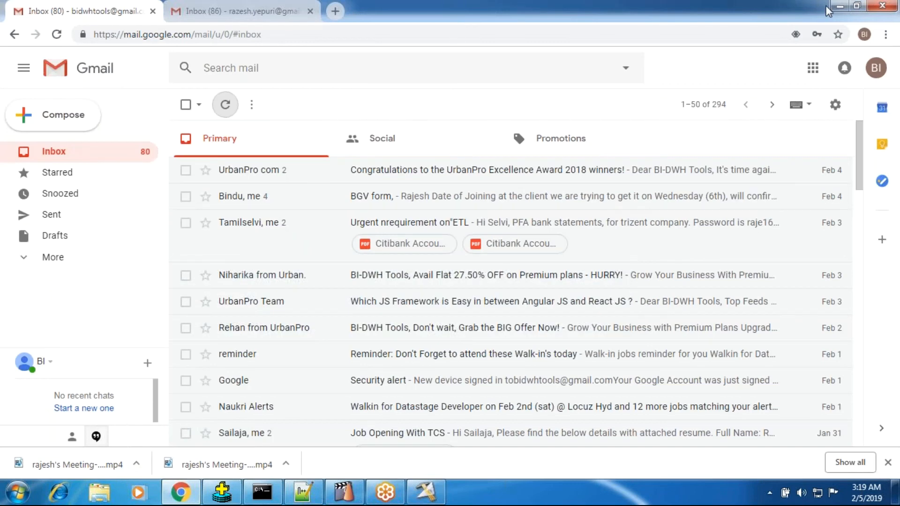
{"action": "left_click", "coordinate": [198, 104]}
{"action": "left_click", "coordinate": [225, 105]}
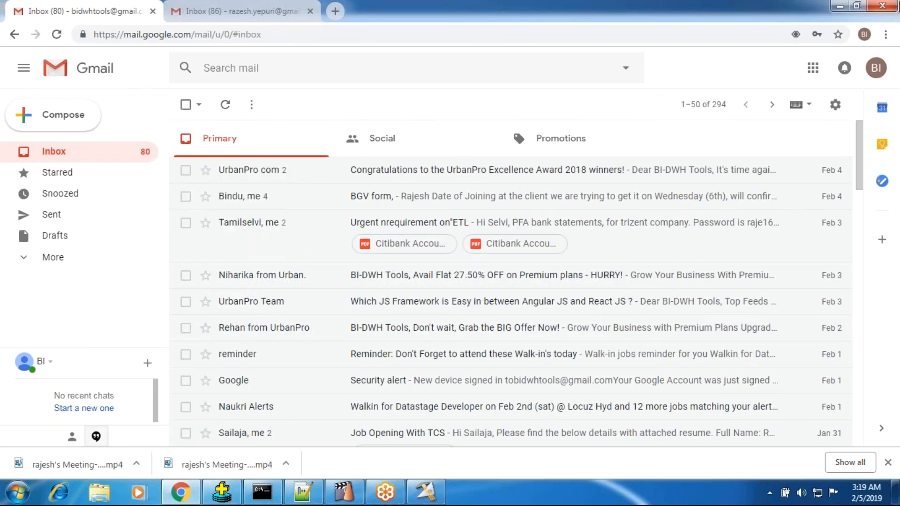
{"action": "left_click", "coordinate": [839, 7]}
- Browse to D:\InPutSource in the file explorer and locate the text files Src_Funnl_1, Src_Funnl_2 and Src_Funnl_3
{"action": "left_click", "coordinate": [100, 501]}
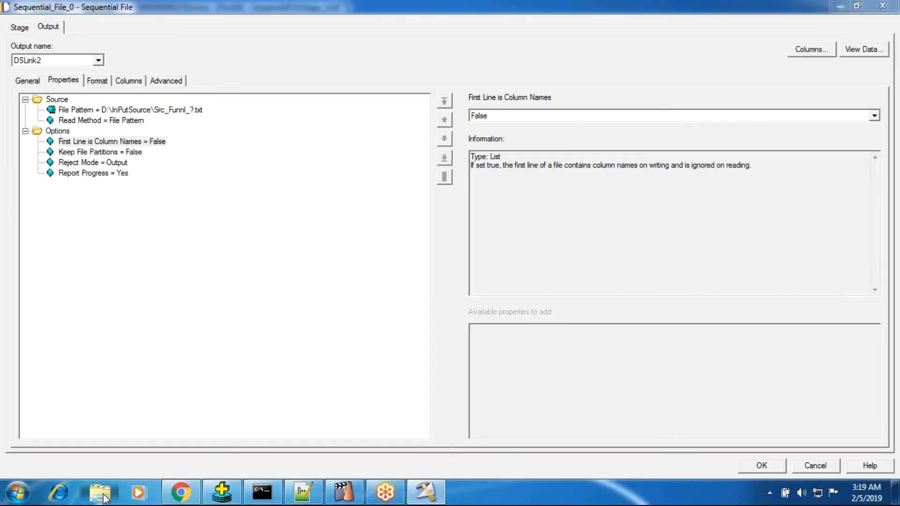
{"action": "left_click", "coordinate": [208, 339]}
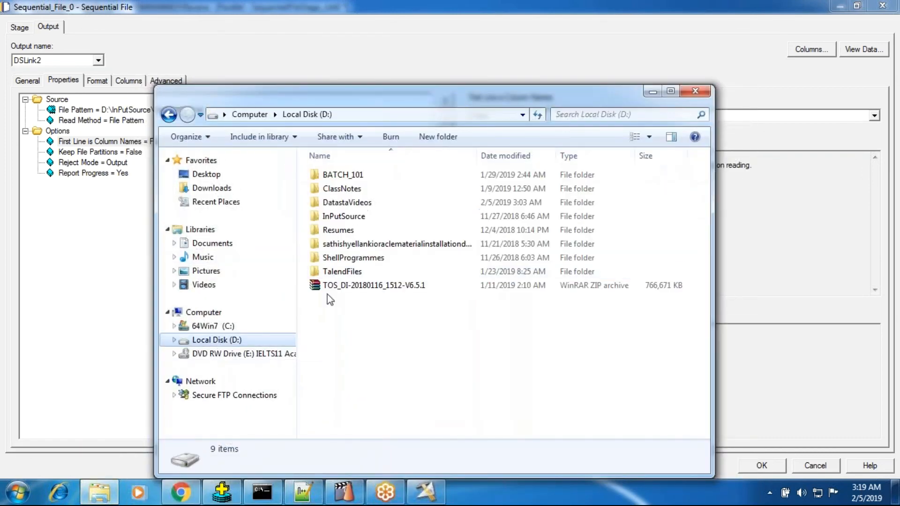
{"action": "double_click", "coordinate": [334, 217]}
{"action": "left_click", "coordinate": [342, 259]}
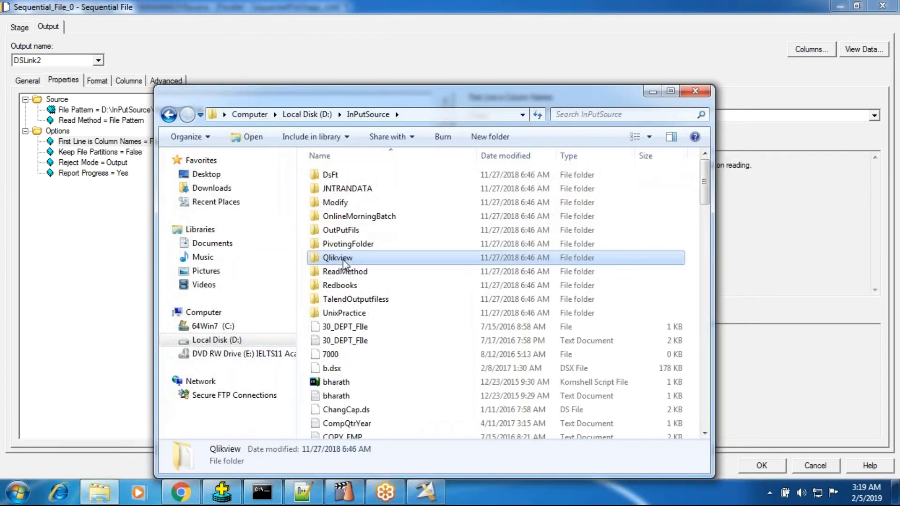
{"action": "type", "text": "seq"}
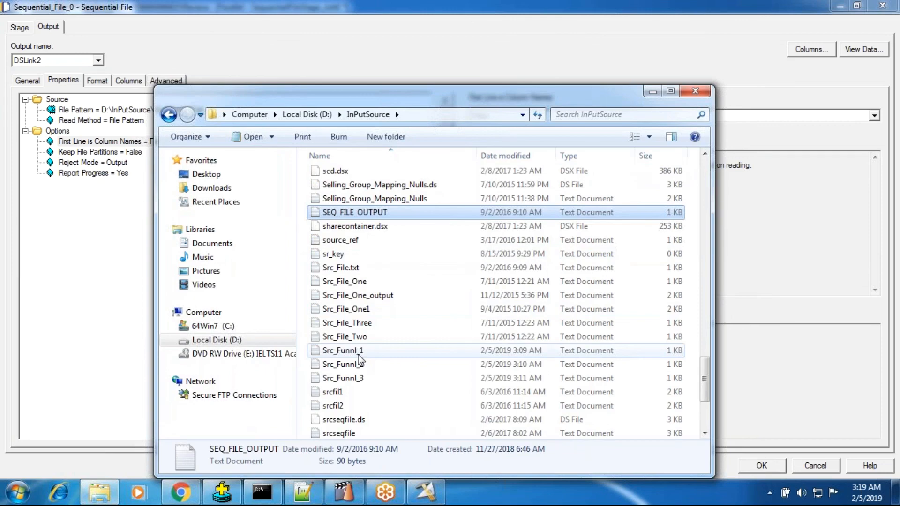
{"action": "left_click", "coordinate": [355, 351]}
{"action": "left_click", "coordinate": [359, 379]}
{"action": "scroll", "coordinate": [360, 363], "scroll_direction": "down", "scroll_amount": 4}
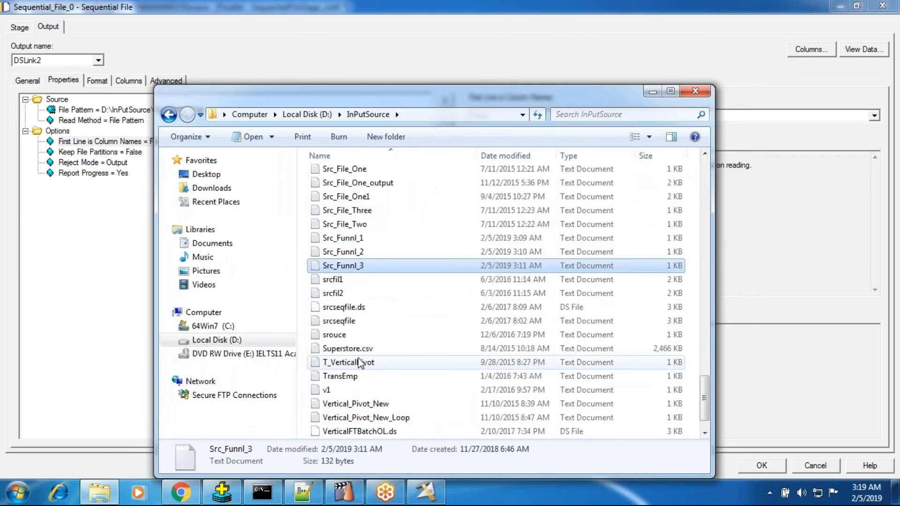
{"action": "scroll", "coordinate": [359, 363], "scroll_direction": "up", "scroll_amount": 9}
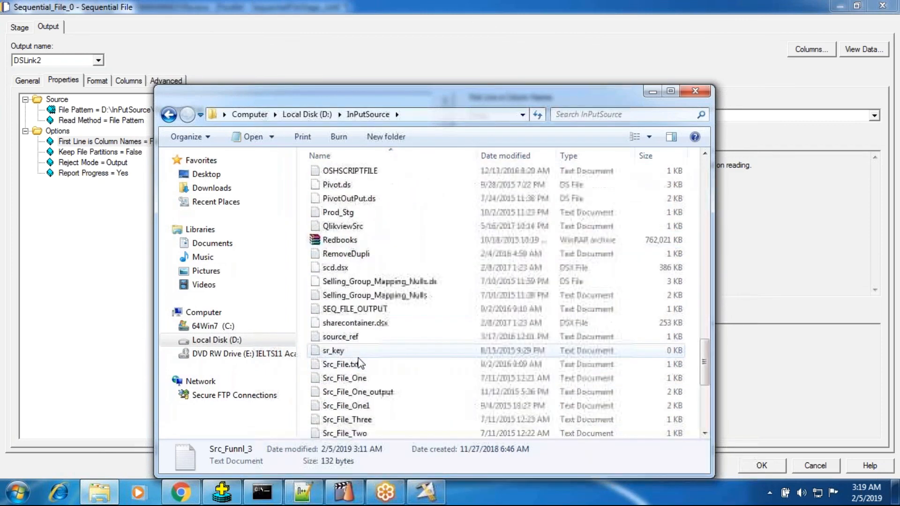
{"action": "scroll", "coordinate": [360, 363], "scroll_direction": "up", "scroll_amount": 8}
{"action": "scroll", "coordinate": [360, 363], "scroll_direction": "down", "scroll_amount": 13}
{"action": "scroll", "coordinate": [360, 364], "scroll_direction": "down", "scroll_amount": 4}
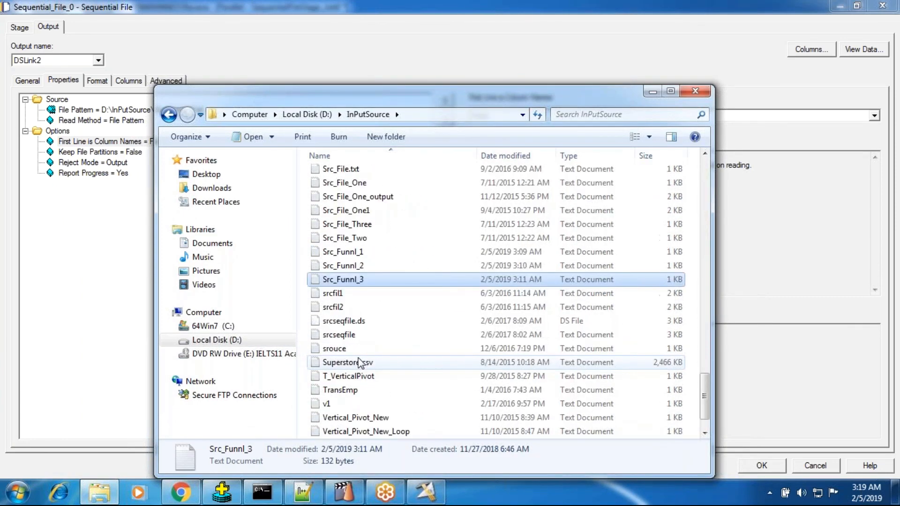
- Open Src_Funnl_1, Src_Funnl_2 and Src_Funnl_3 to check their header lines and rows, and close the folder window
{"action": "double_click", "coordinate": [361, 253]}
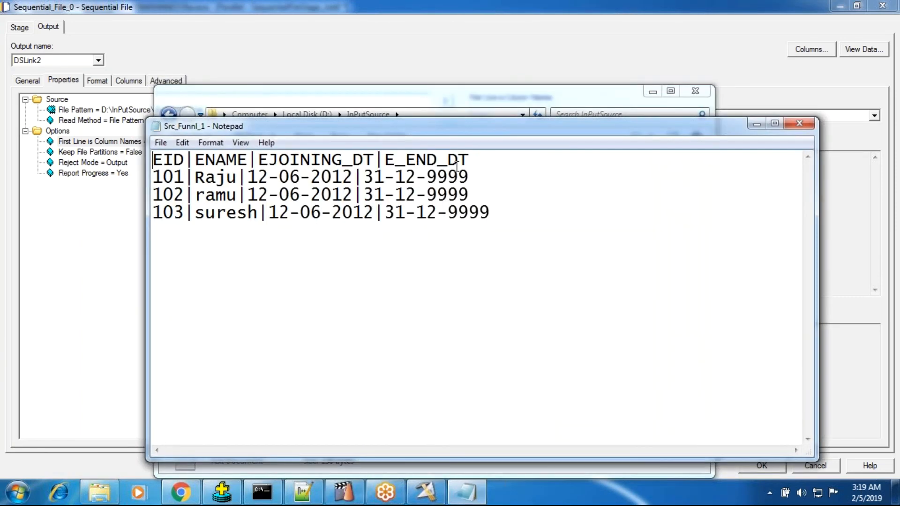
{"action": "left_click", "coordinate": [798, 122]}
{"action": "left_click", "coordinate": [350, 270]}
{"action": "double_click", "coordinate": [349, 267]}
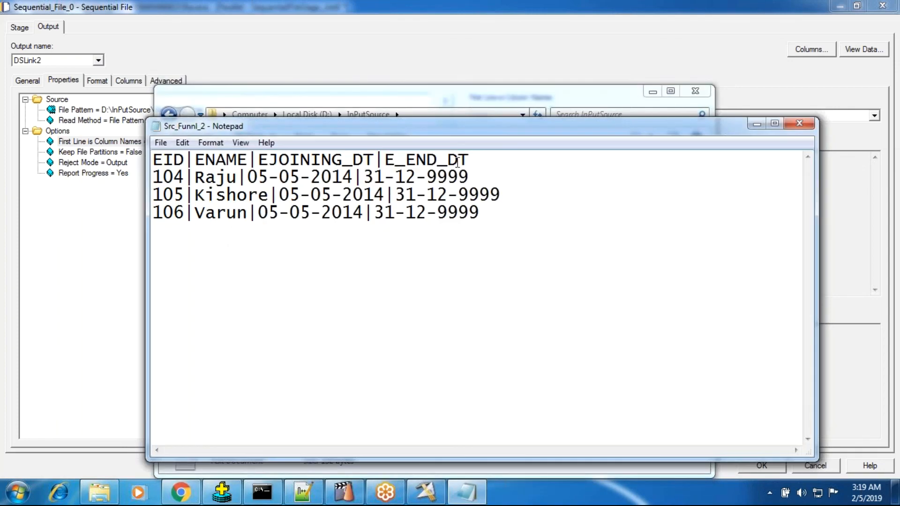
{"action": "left_click", "coordinate": [799, 123]}
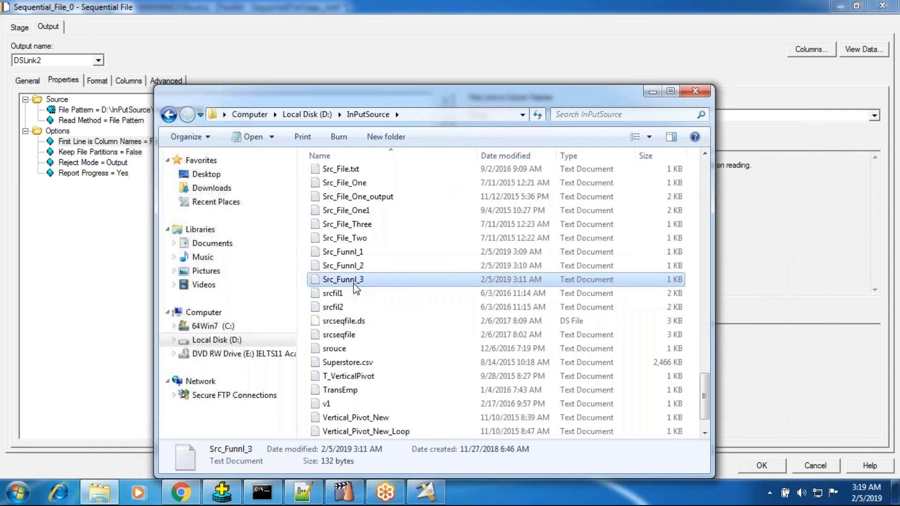
{"action": "double_click", "coordinate": [353, 283]}
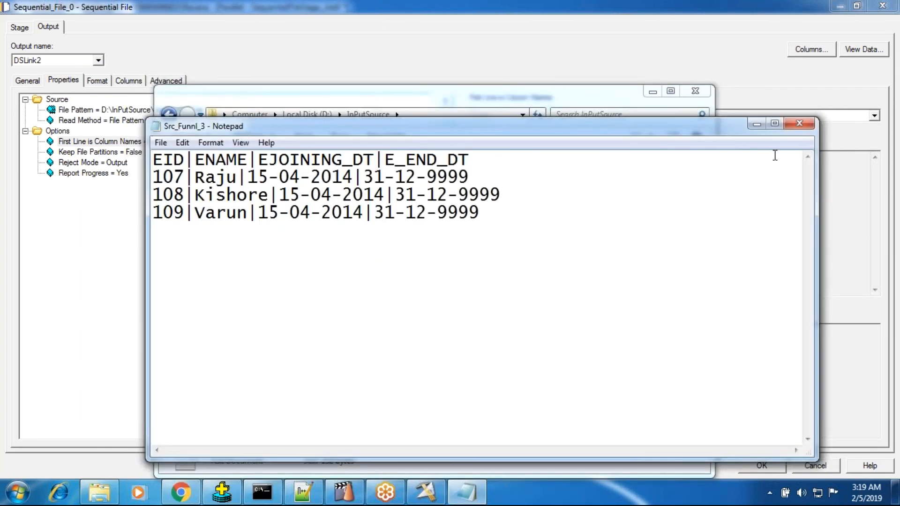
{"action": "left_click", "coordinate": [811, 123]}
{"action": "double_click", "coordinate": [346, 265]}
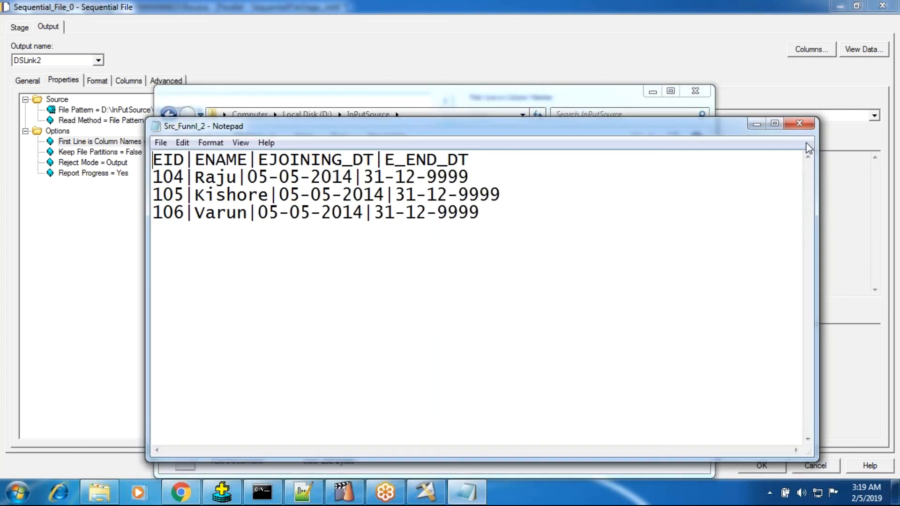
{"action": "left_click", "coordinate": [811, 123]}
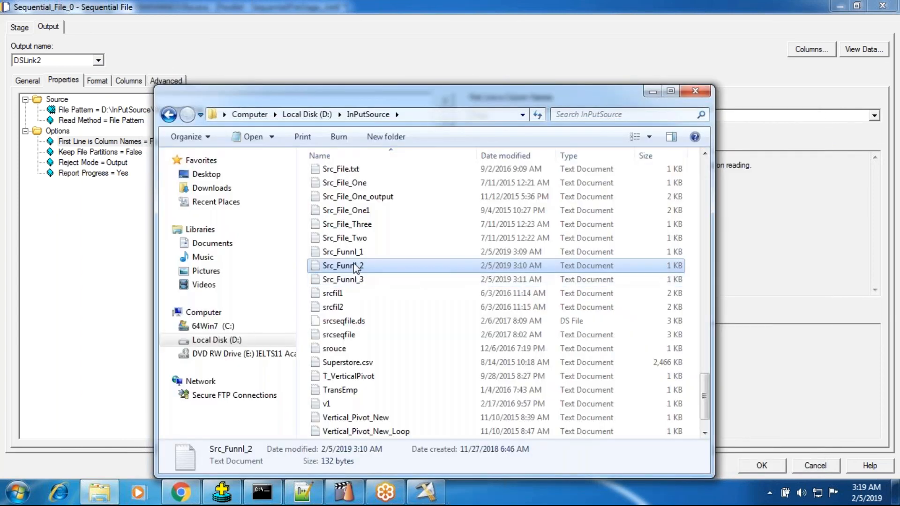
{"action": "double_click", "coordinate": [350, 251]}
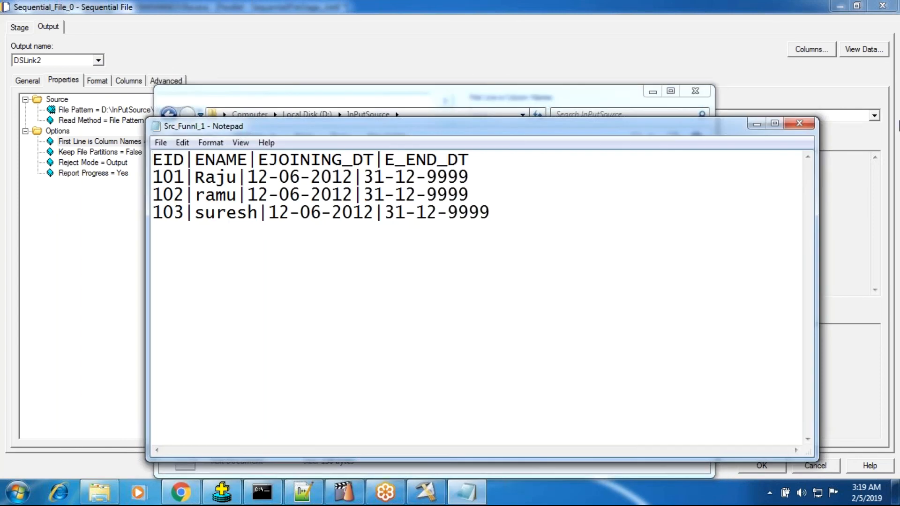
{"action": "left_click", "coordinate": [799, 122]}
{"action": "left_click", "coordinate": [708, 90]}
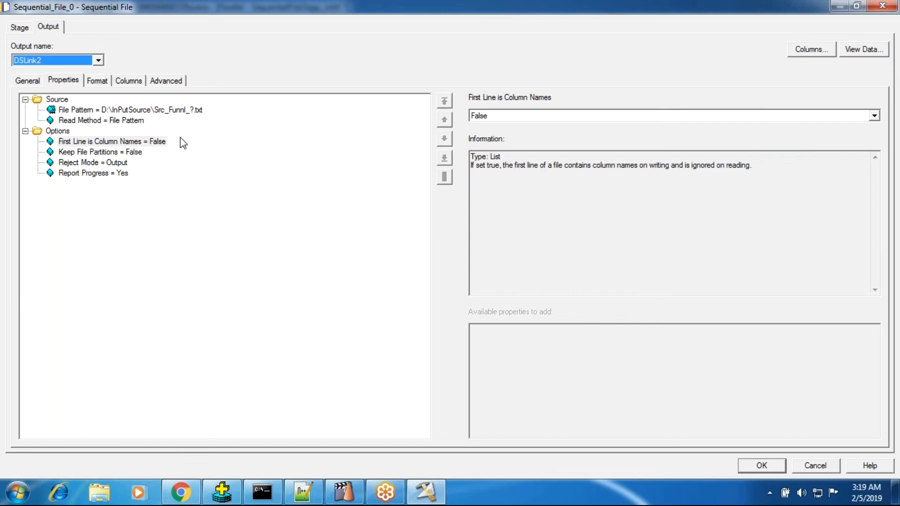
- Set the First Line is Column Names option to True
{"action": "right_click", "coordinate": [128, 140]}
{"action": "left_click", "coordinate": [390, 197]}
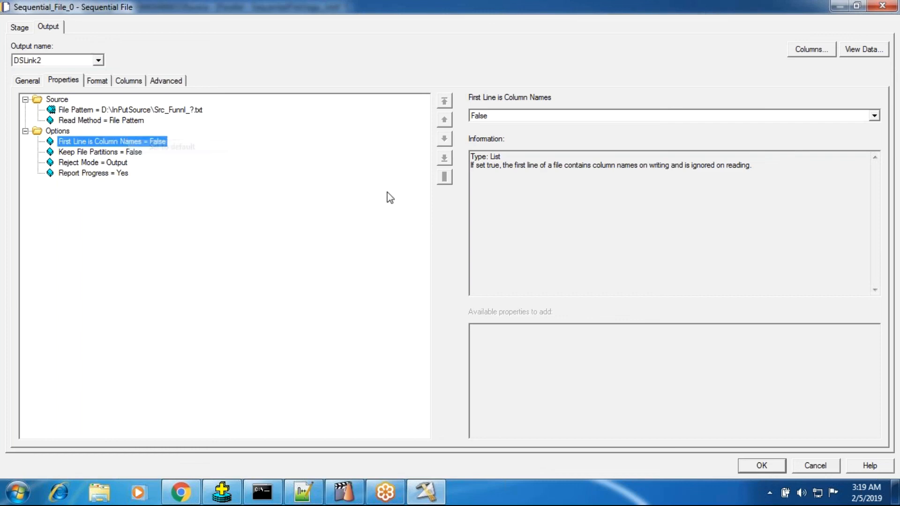
{"action": "left_click", "coordinate": [489, 119]}
{"action": "left_click", "coordinate": [494, 134]}
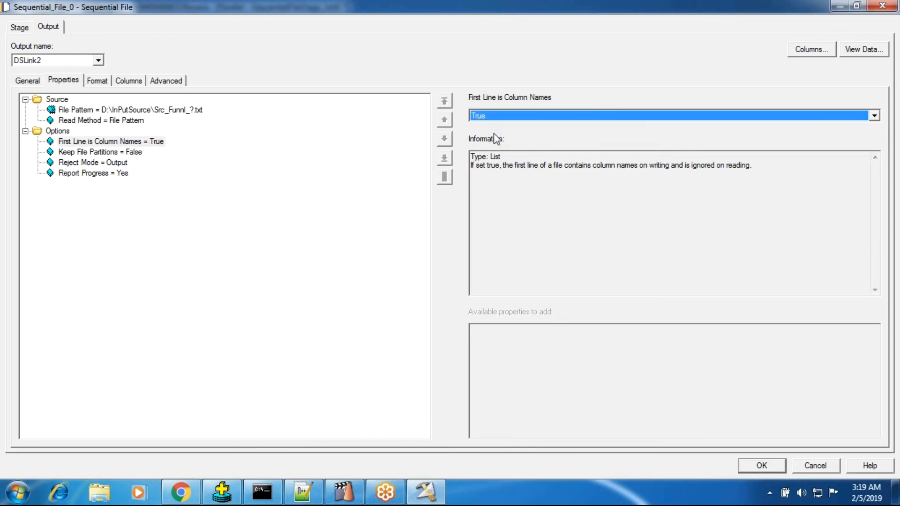
- View the DSLink2 data, examine the field import warnings in the job output and close it
{"action": "left_click", "coordinate": [863, 49]}
{"action": "left_click", "coordinate": [569, 228]}
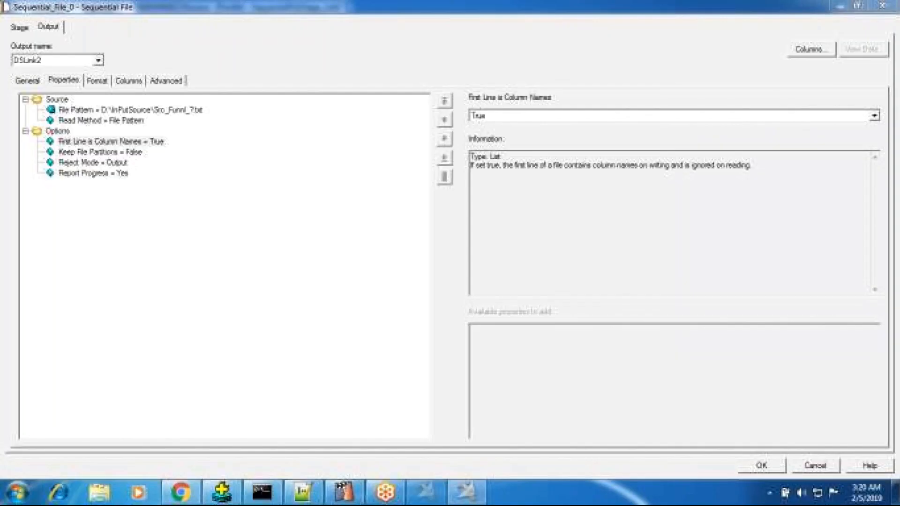
{"action": "left_click", "coordinate": [491, 295]}
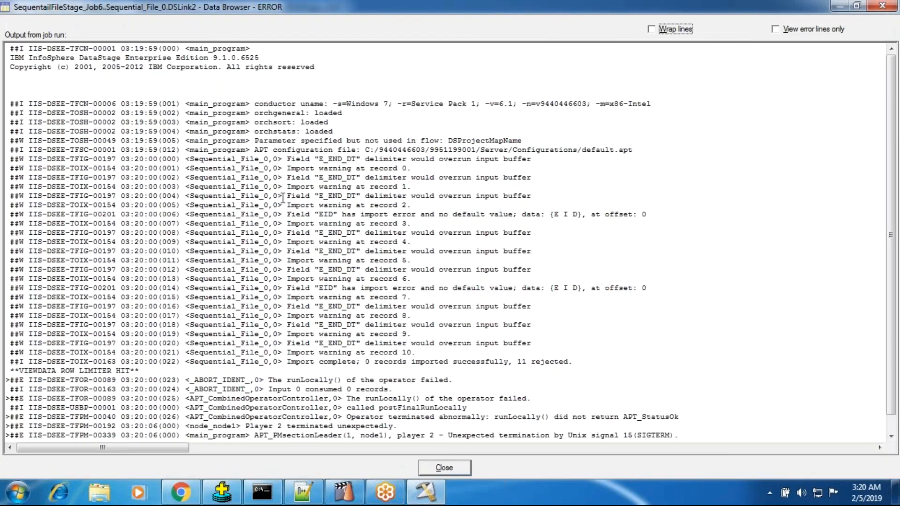
{"action": "left_click_drag", "start_coordinate": [301, 159], "coordinate": [517, 170]}
{"action": "left_click", "coordinate": [460, 233]}
{"action": "left_click_drag", "start_coordinate": [339, 174], "coordinate": [534, 219]}
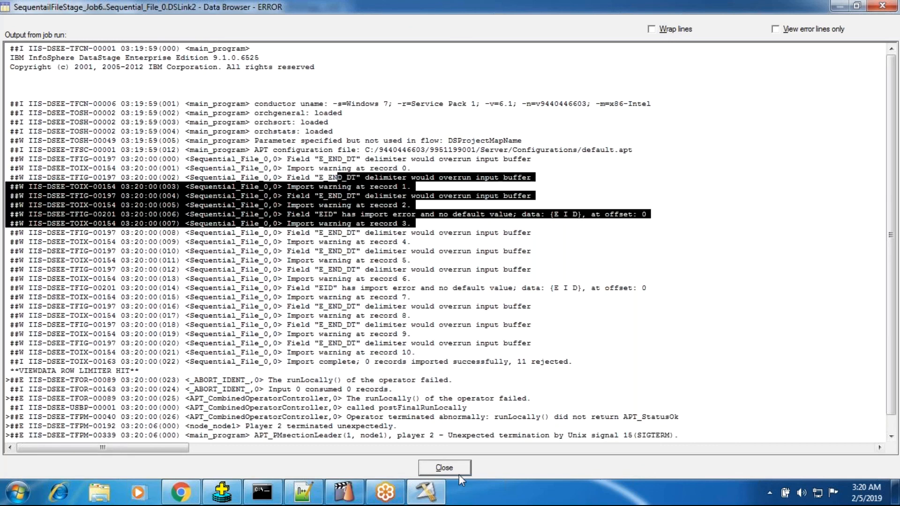
{"action": "left_click", "coordinate": [448, 468]}
- Delete the ColumnName row from the output link's column definitions and confirm the deletion
{"action": "left_click", "coordinate": [126, 81]}
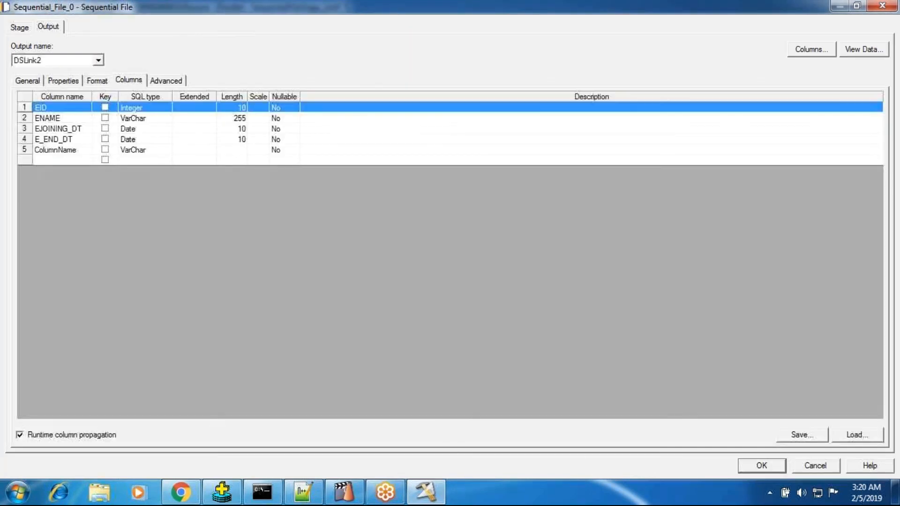
{"action": "left_click", "coordinate": [62, 153]}
{"action": "key", "text": "Delete"}
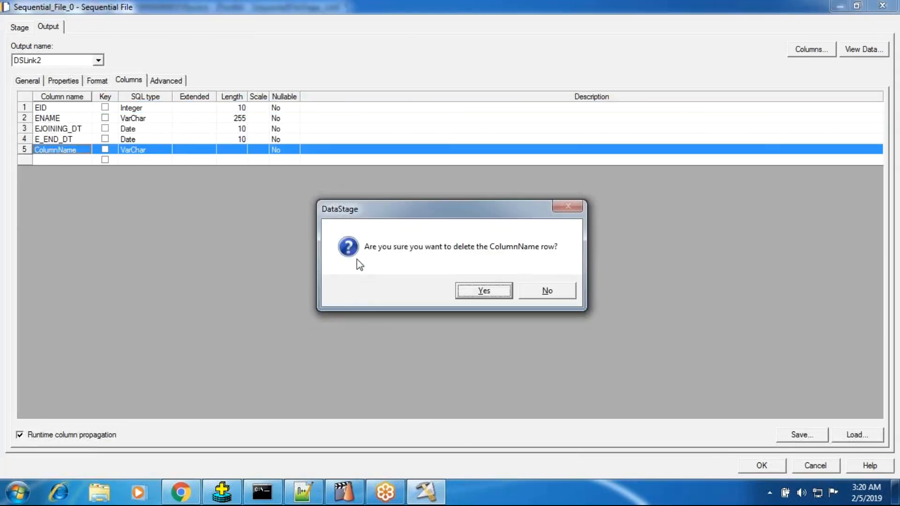
{"action": "left_click", "coordinate": [462, 287]}
- View the DSLink2 data, check the EID values read from all three files and close the data browser
{"action": "left_click", "coordinate": [860, 50]}
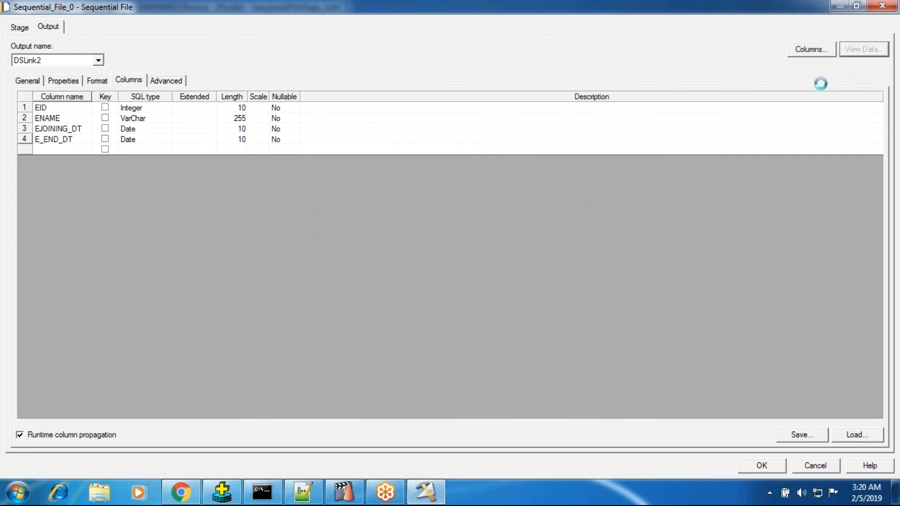
{"action": "left_click", "coordinate": [568, 213]}
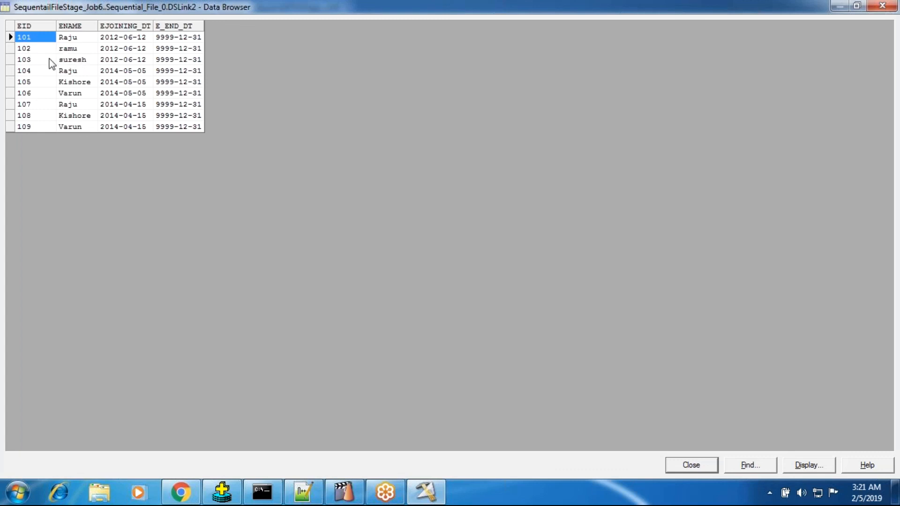
{"action": "left_click", "coordinate": [30, 49]}
{"action": "left_click", "coordinate": [32, 70]}
{"action": "left_click", "coordinate": [34, 96]}
{"action": "left_click", "coordinate": [33, 104]}
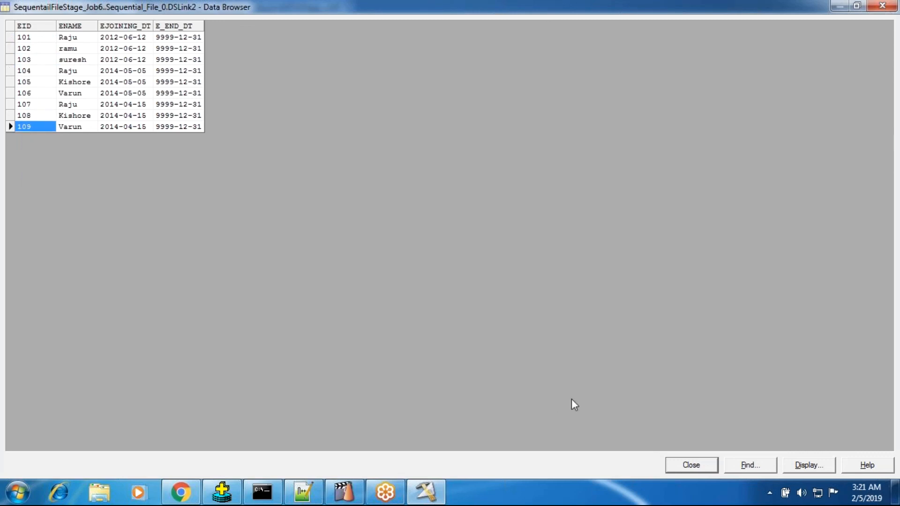
{"action": "left_click", "coordinate": [693, 467]}
- Review the Read Method and File Pattern settings in the stage's source properties
{"action": "left_click", "coordinate": [64, 81]}
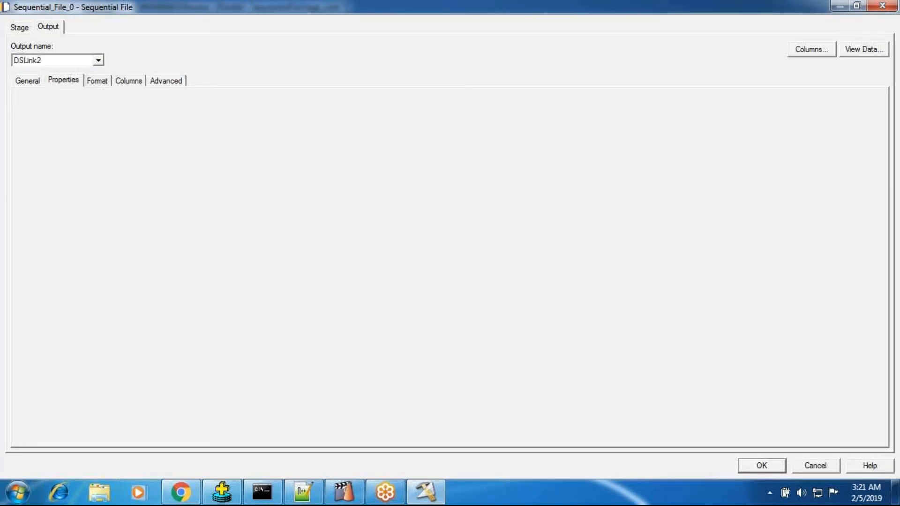
{"action": "left_click", "coordinate": [119, 123]}
{"action": "left_click", "coordinate": [140, 110]}
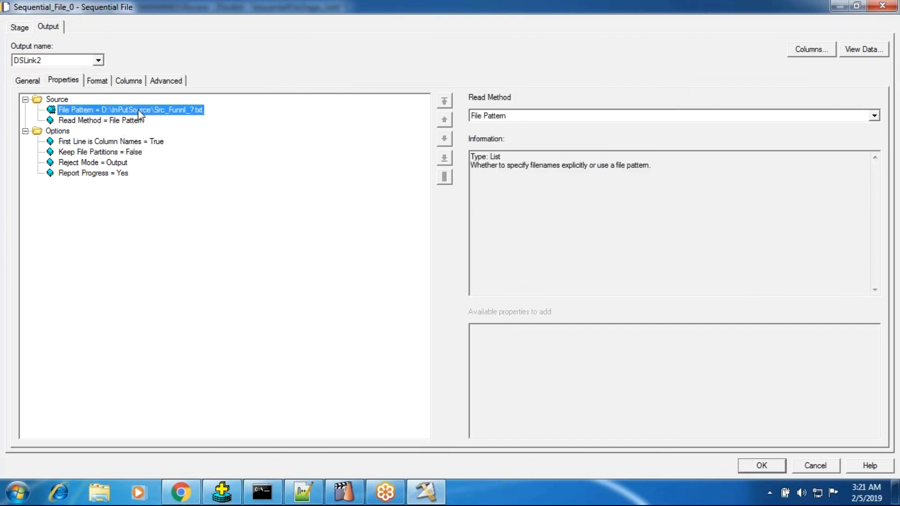